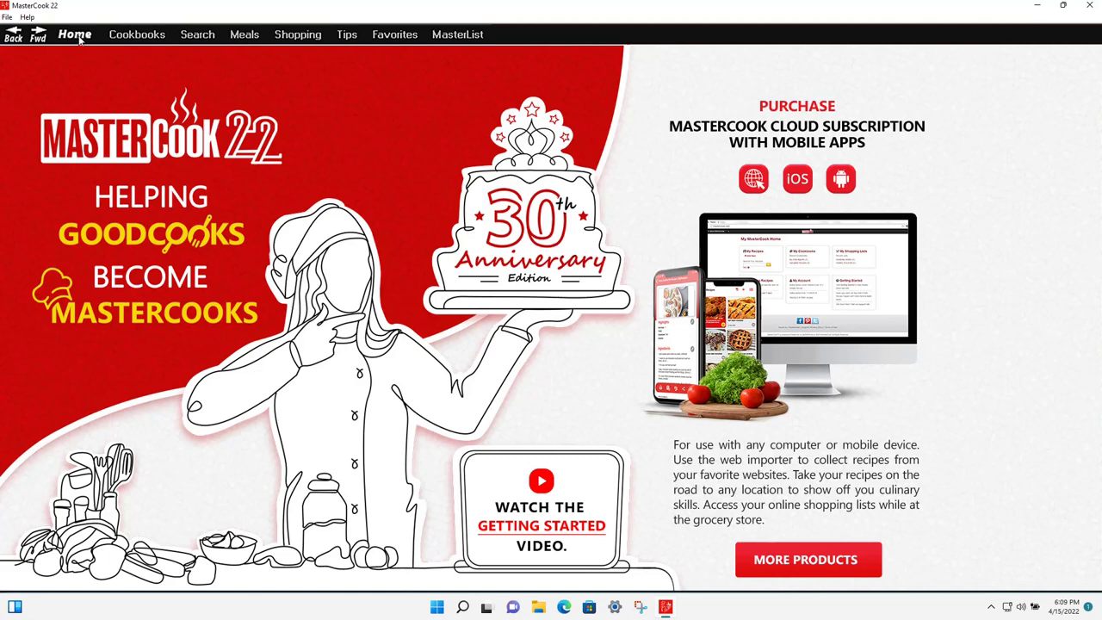
Look through the Cookbooks, Search, Meals, Shopping, Tips, Favorites and MasterList sections, and close the MasterList window.
click(135, 36)
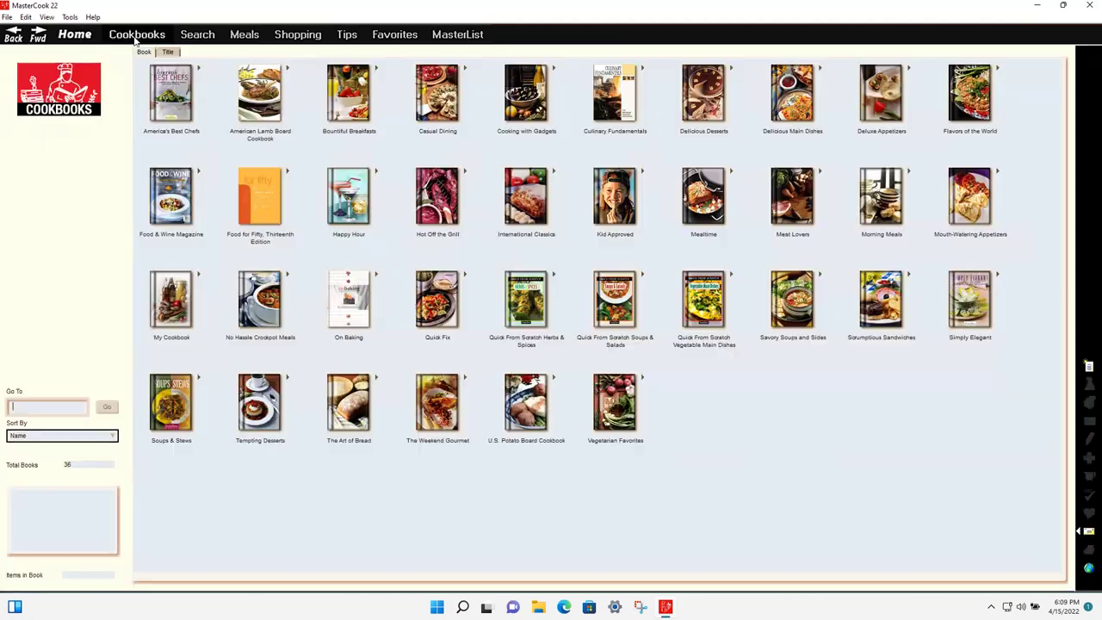
click(193, 36)
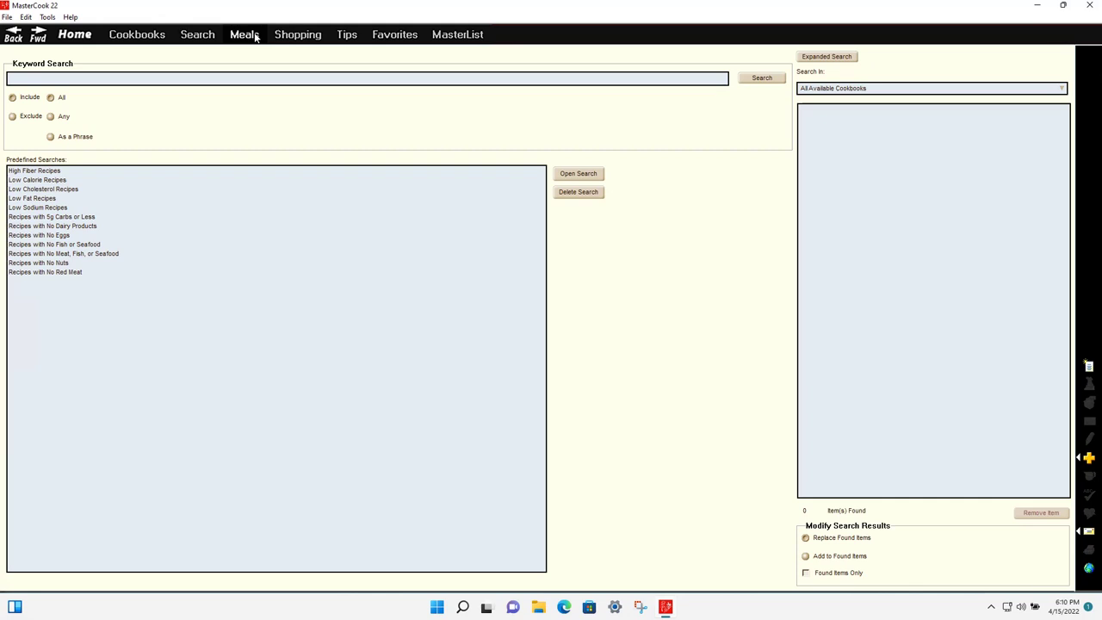
click(245, 35)
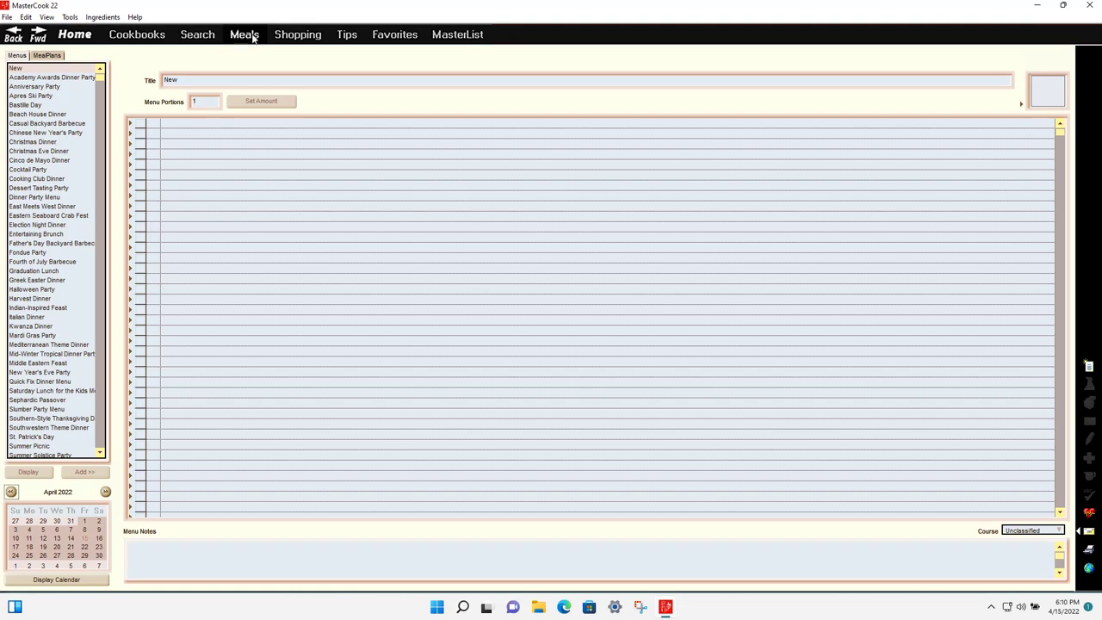
click(282, 34)
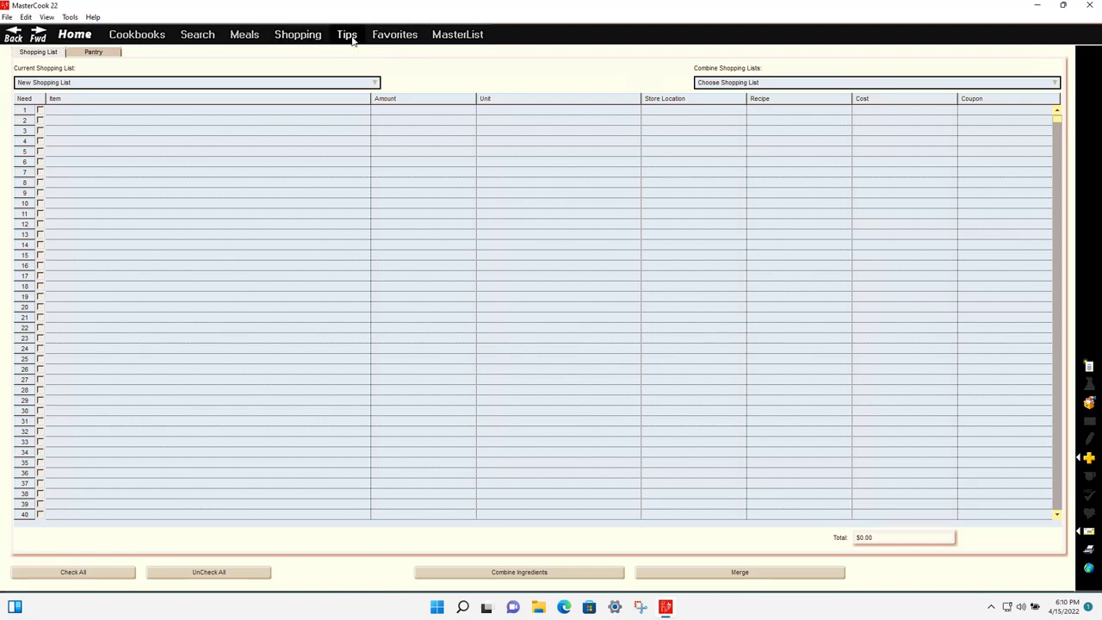
click(348, 36)
click(395, 36)
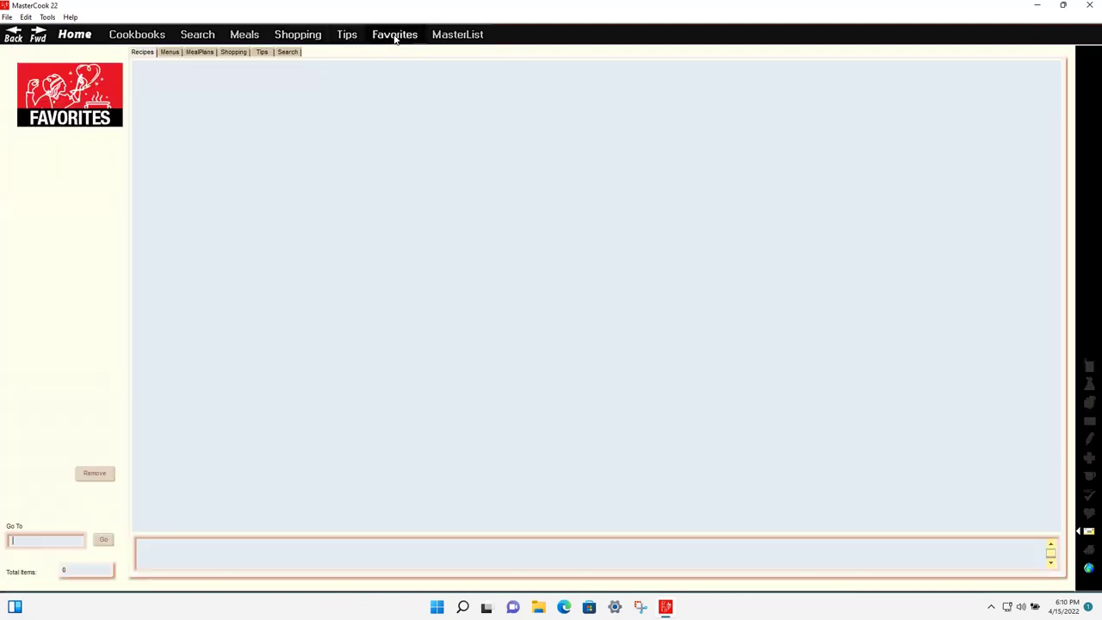
click(458, 35)
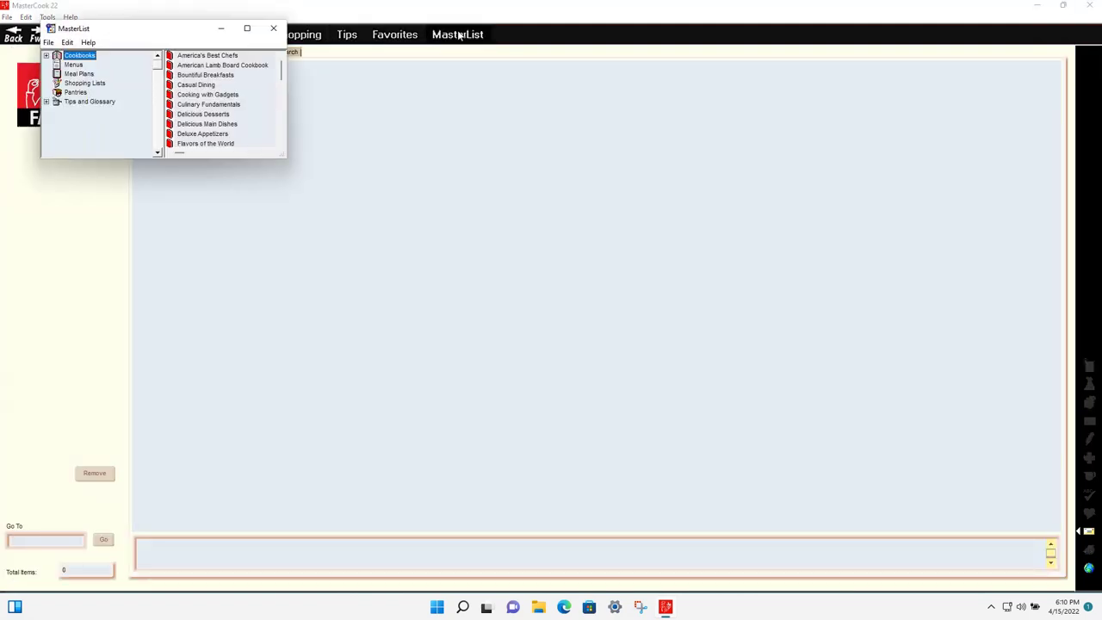
click(273, 29)
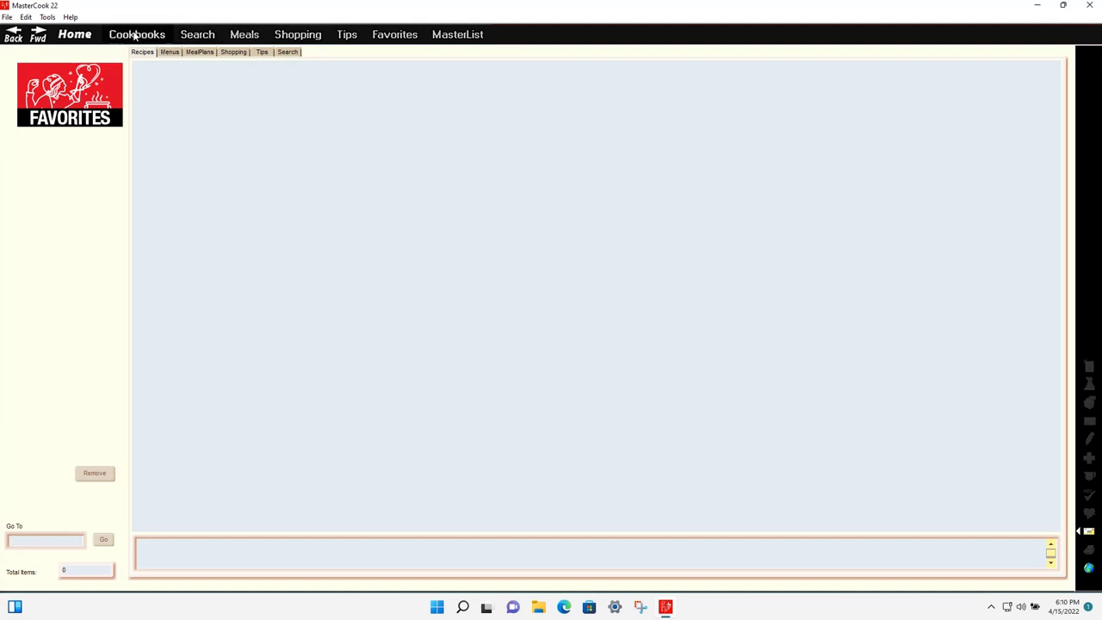
Return to the cookbooks shown by cover and increase the font size of their names by two steps.
click(136, 34)
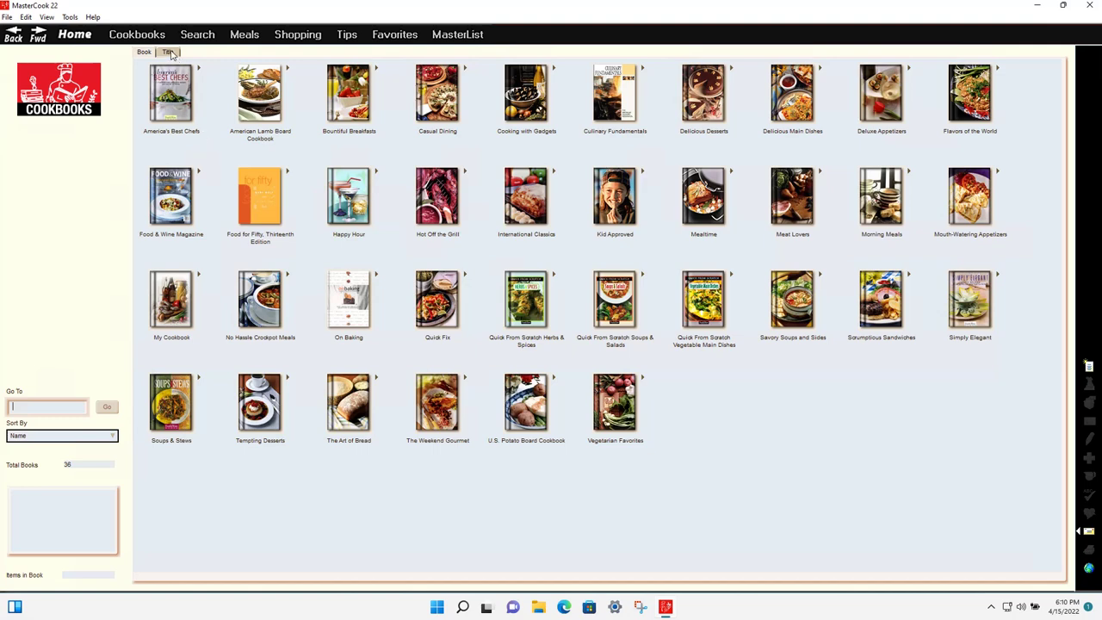
click(169, 52)
click(143, 52)
click(47, 20)
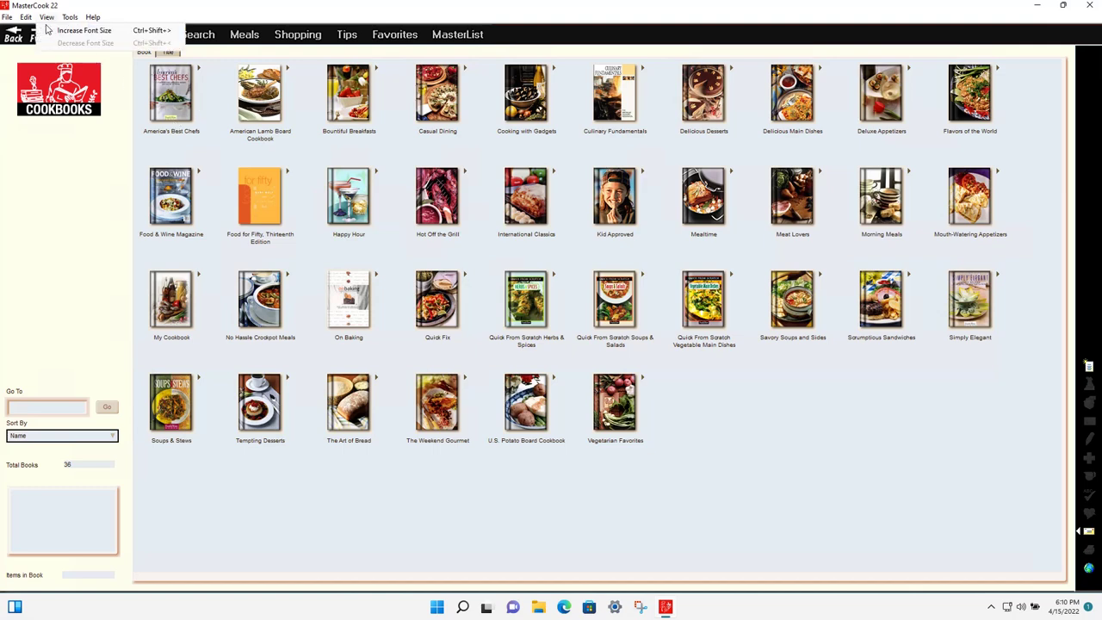
click(52, 32)
click(48, 18)
click(54, 30)
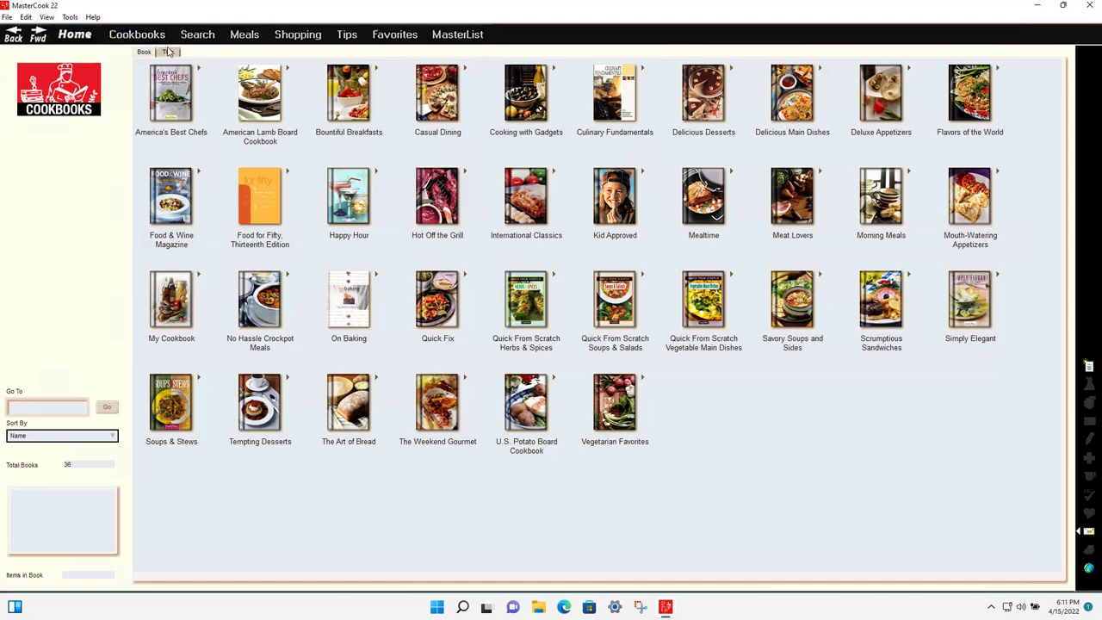
List the cookbooks by title and increase the font size of the list by two steps.
click(168, 53)
click(48, 18)
click(52, 31)
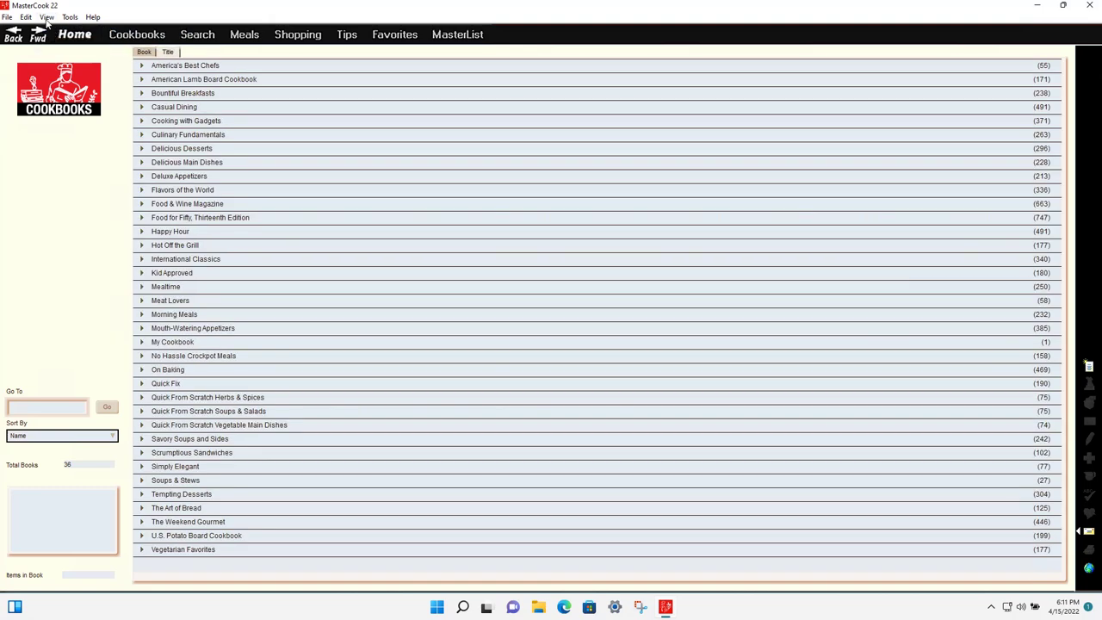
click(47, 19)
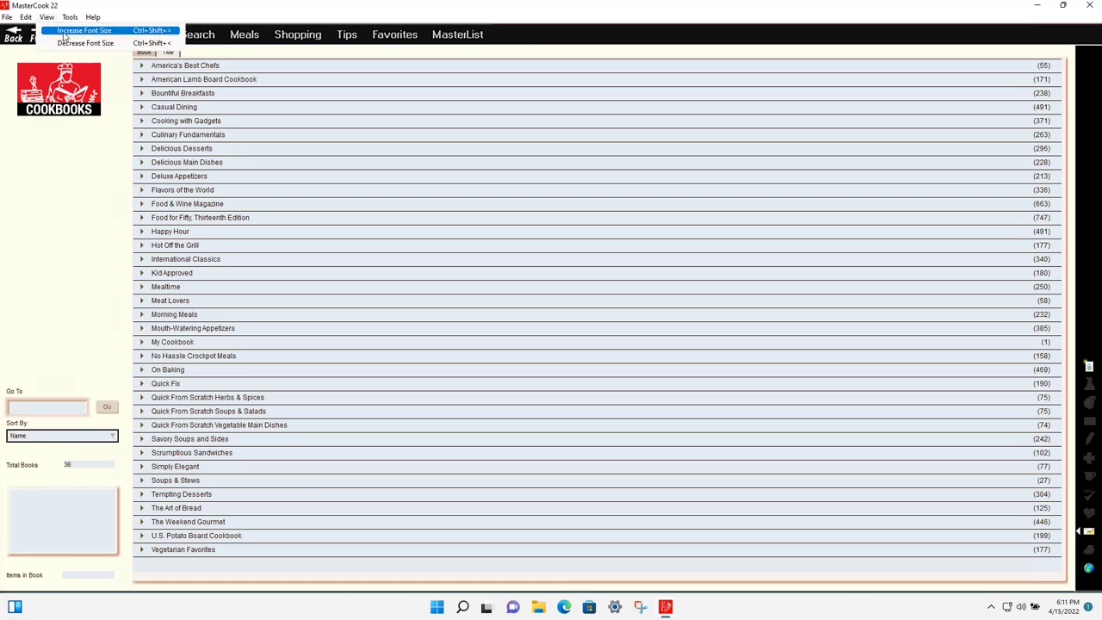
click(54, 31)
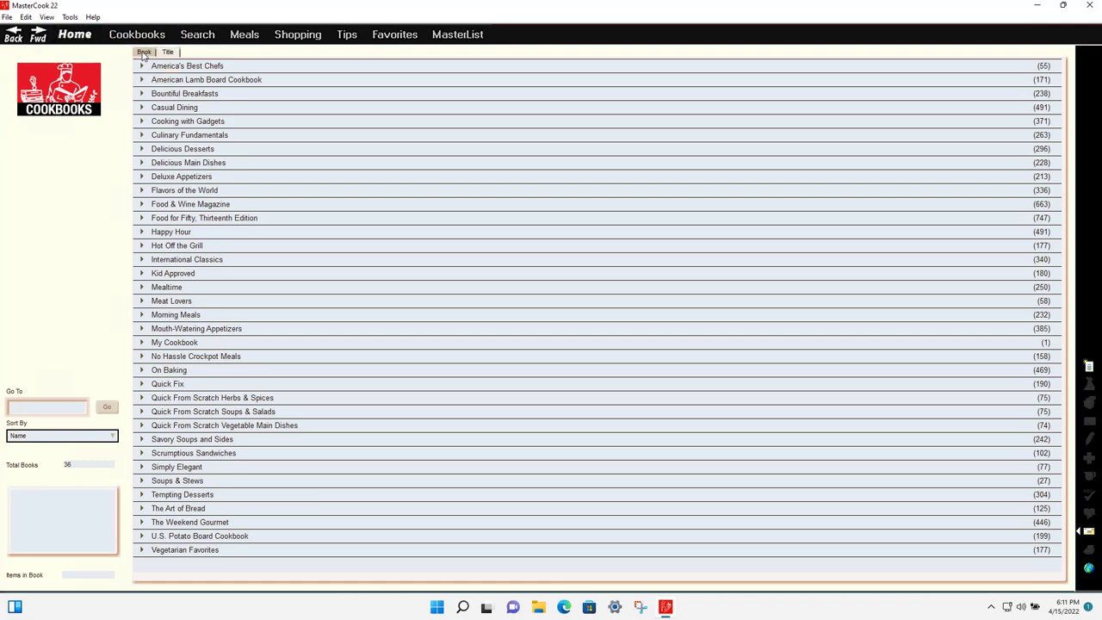
Open the America's Best Chefs cookbook from the cover view and increase the font size of its recipe titles list by two steps.
click(144, 53)
double_click(171, 97)
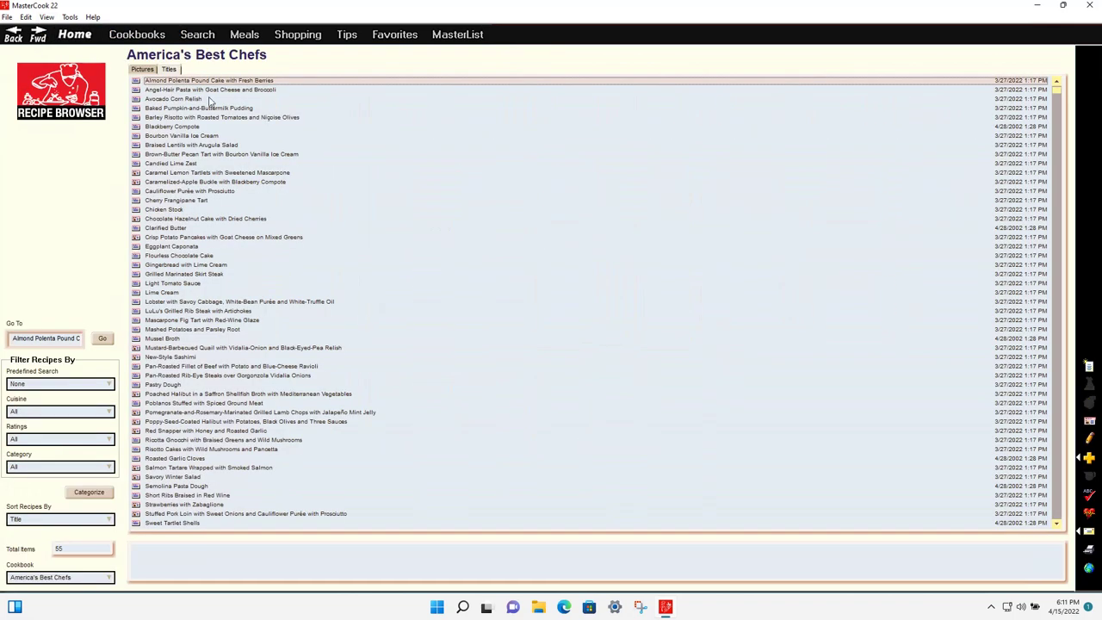
click(50, 19)
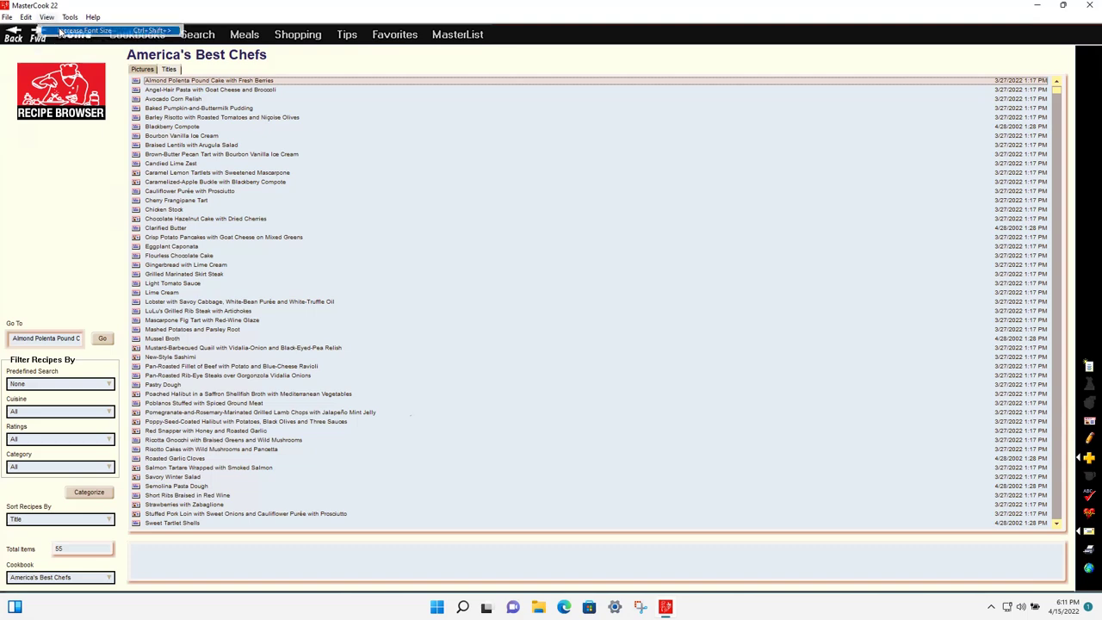
click(45, 31)
click(47, 17)
click(53, 28)
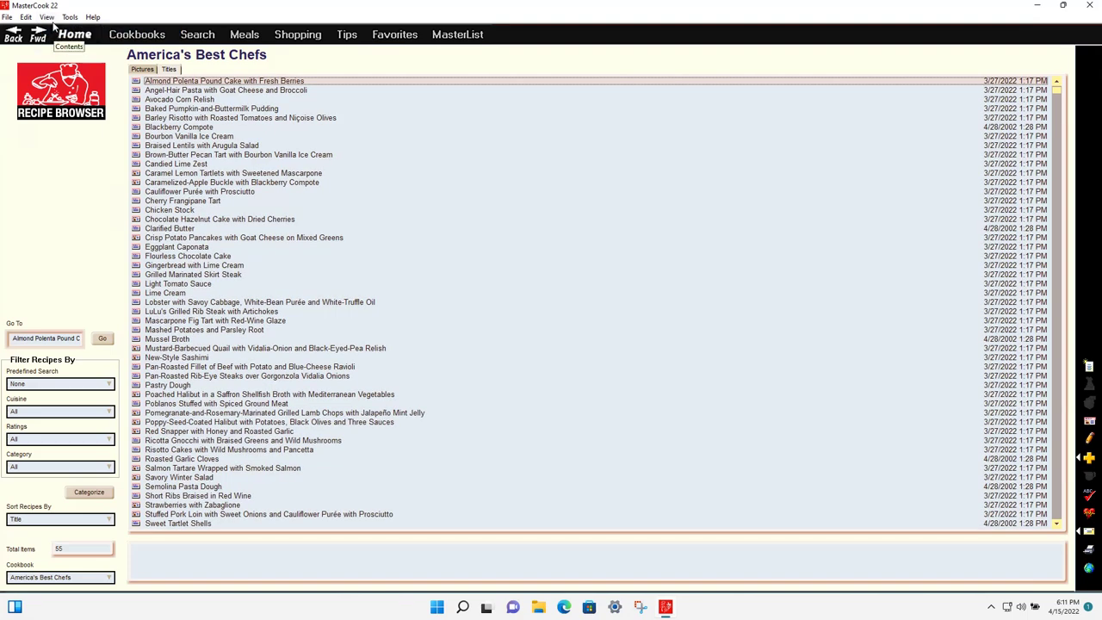
Show the America's Best Chefs recipes with pictures and increase the font size of that view by two steps.
click(145, 70)
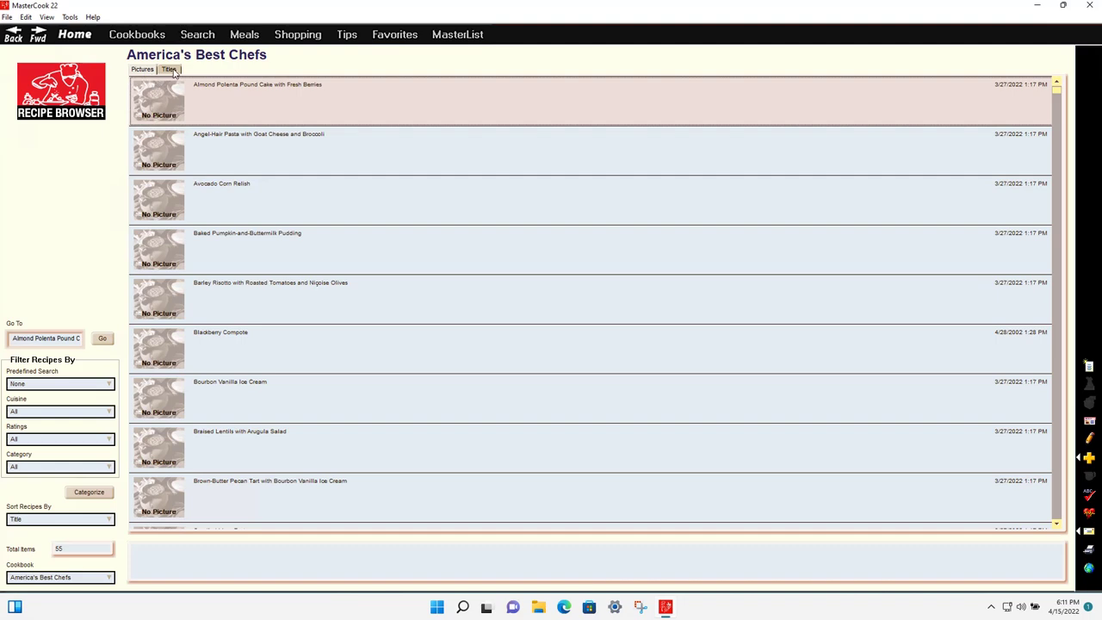
click(170, 70)
click(142, 69)
click(46, 18)
click(84, 30)
click(46, 17)
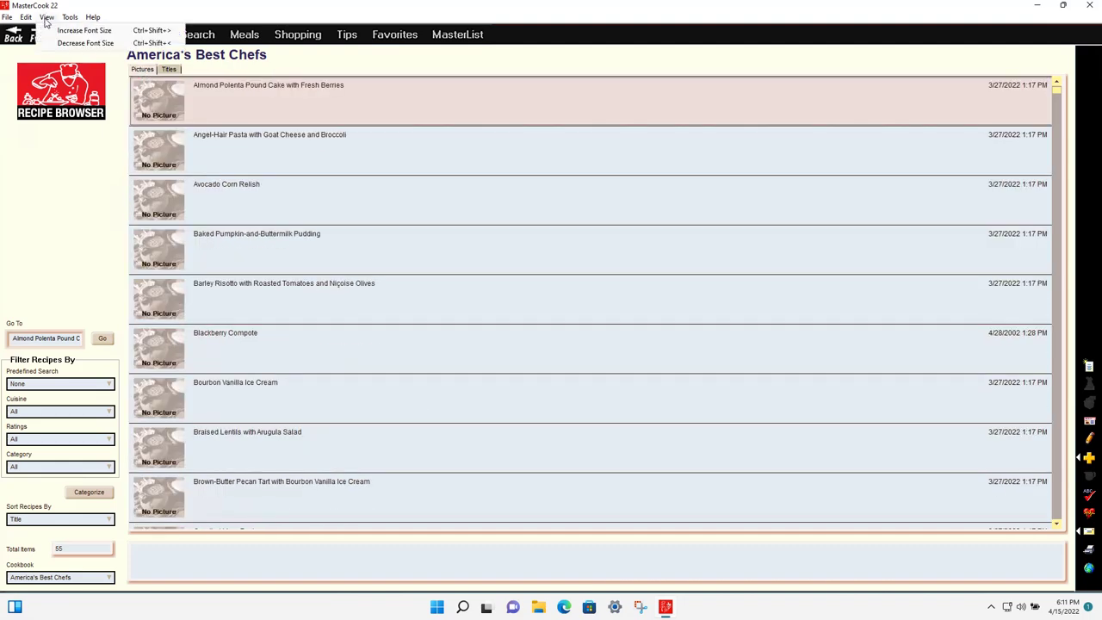
click(100, 31)
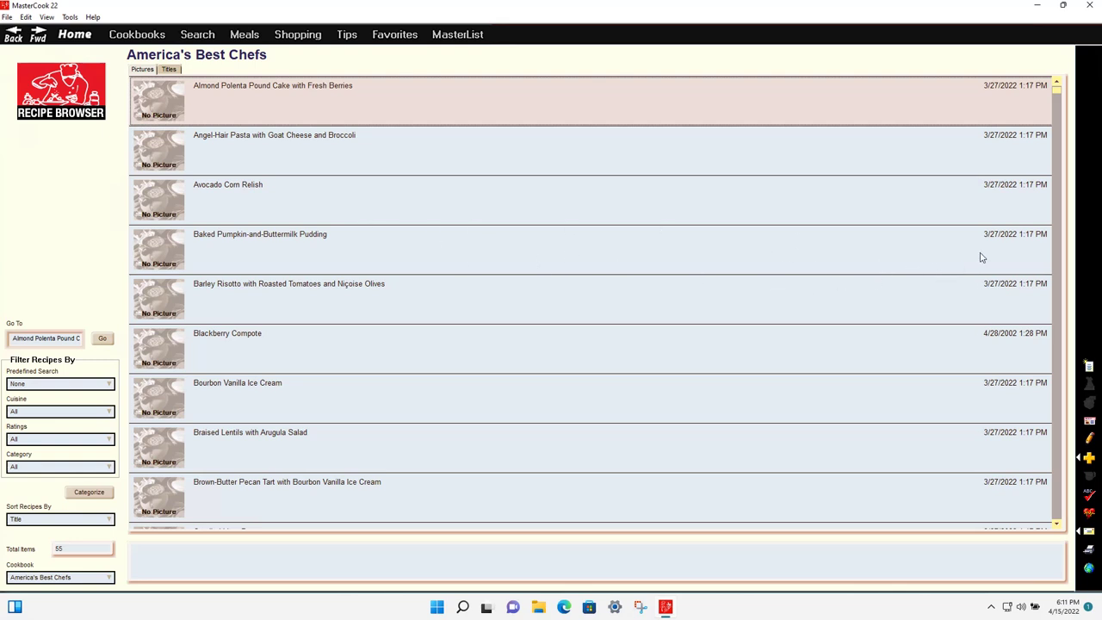
scroll(350, 303, down, 3)
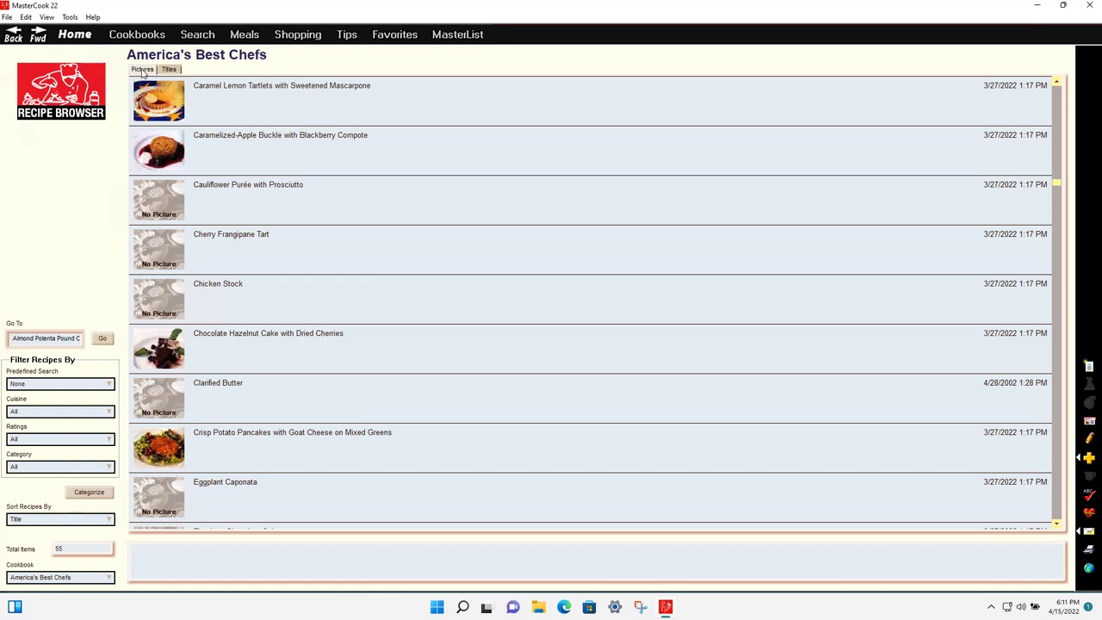
Go back to the cookbooks and sort them by Collection.
click(137, 35)
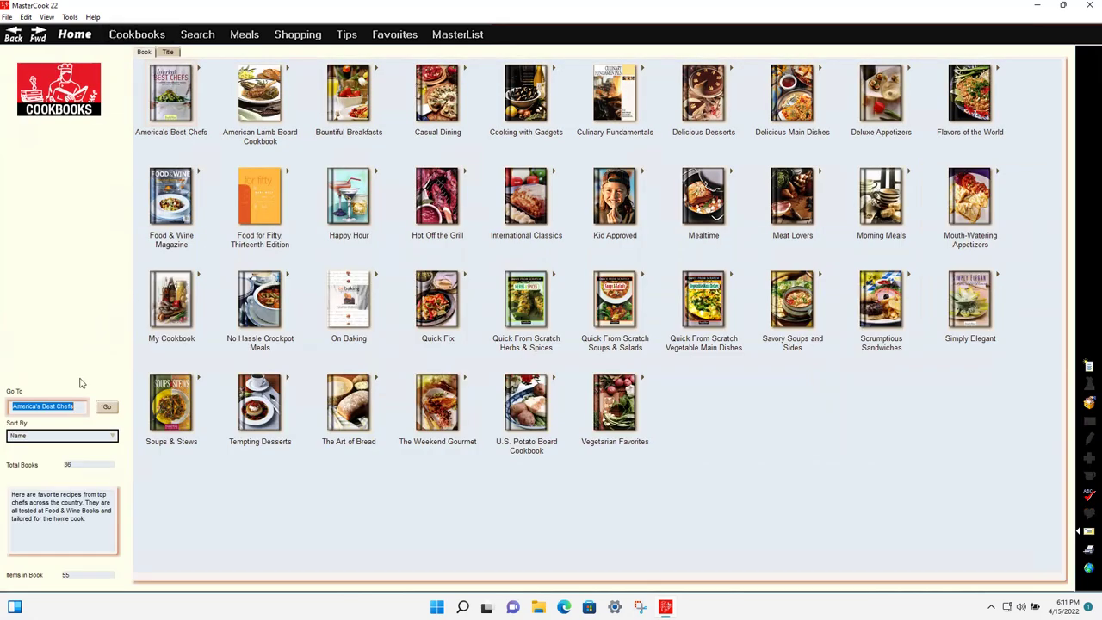
click(86, 436)
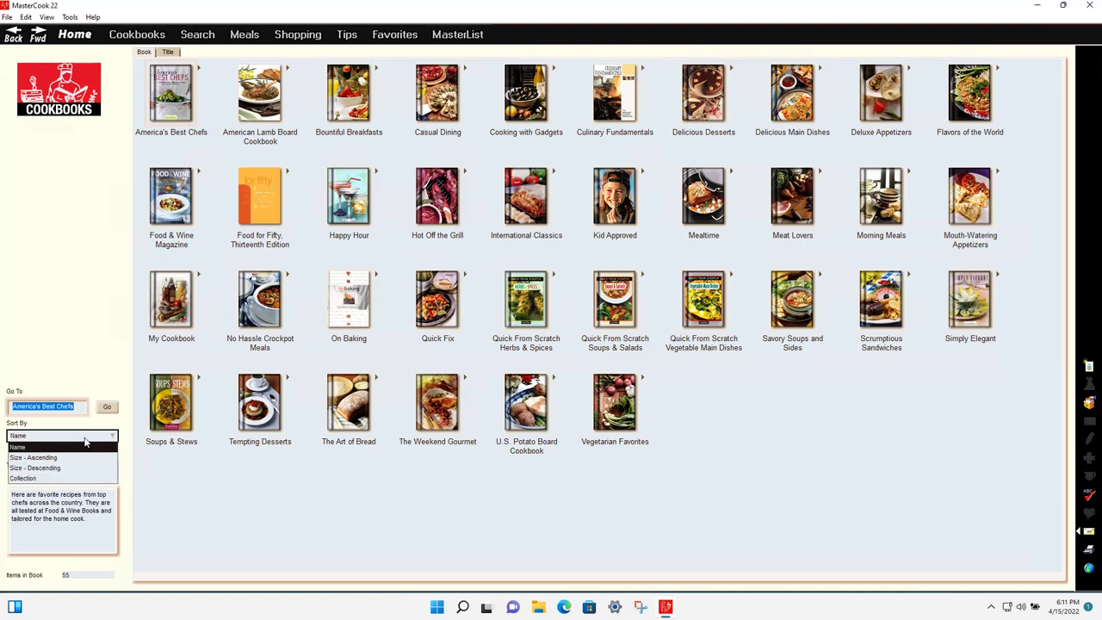
click(59, 479)
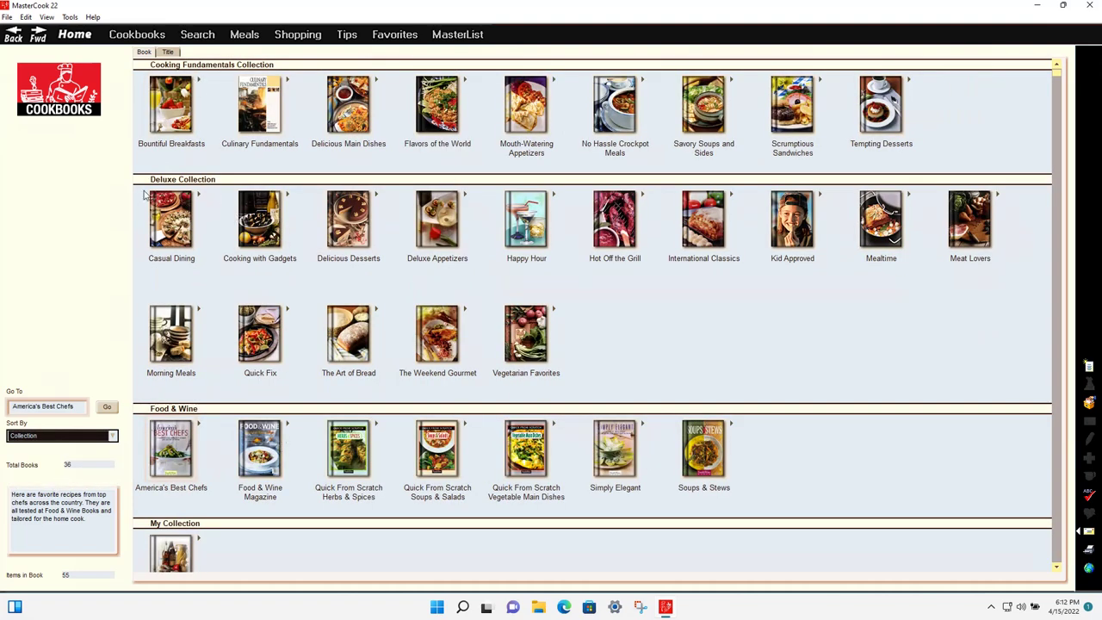
Open the Casual Dining cookbook in the Deluxe Collection and compare its titles list with its pictures view.
double_click(174, 224)
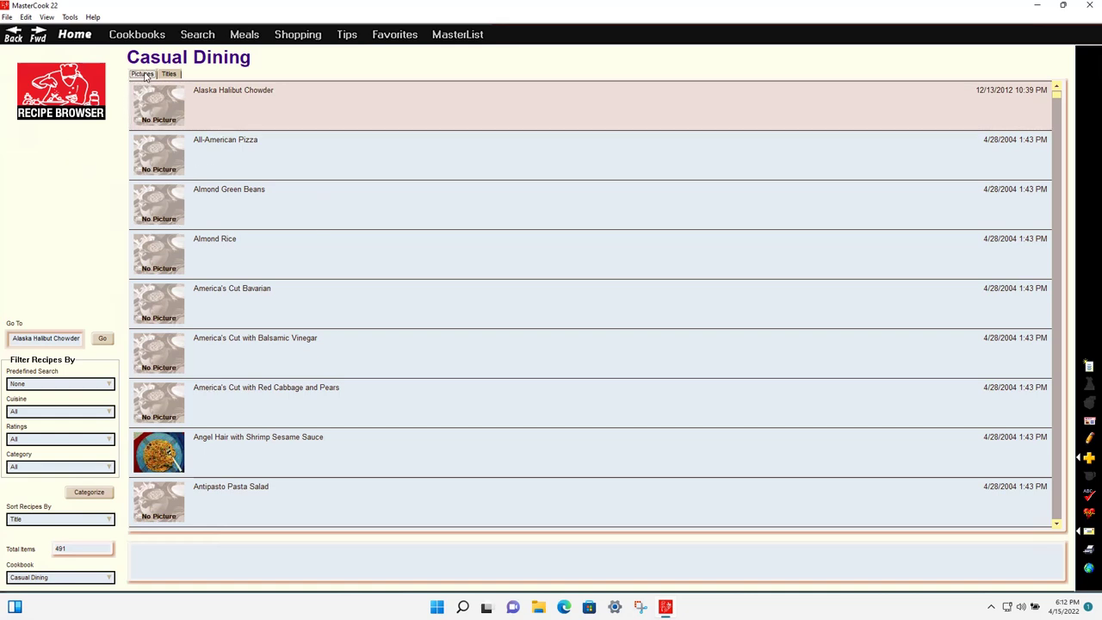
click(170, 74)
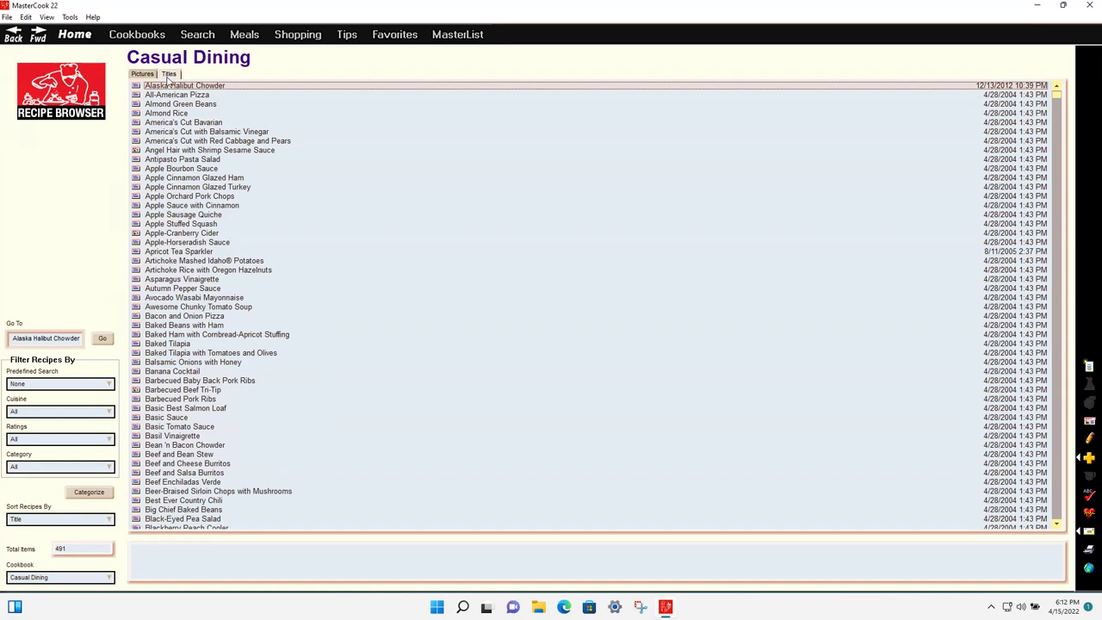
click(142, 74)
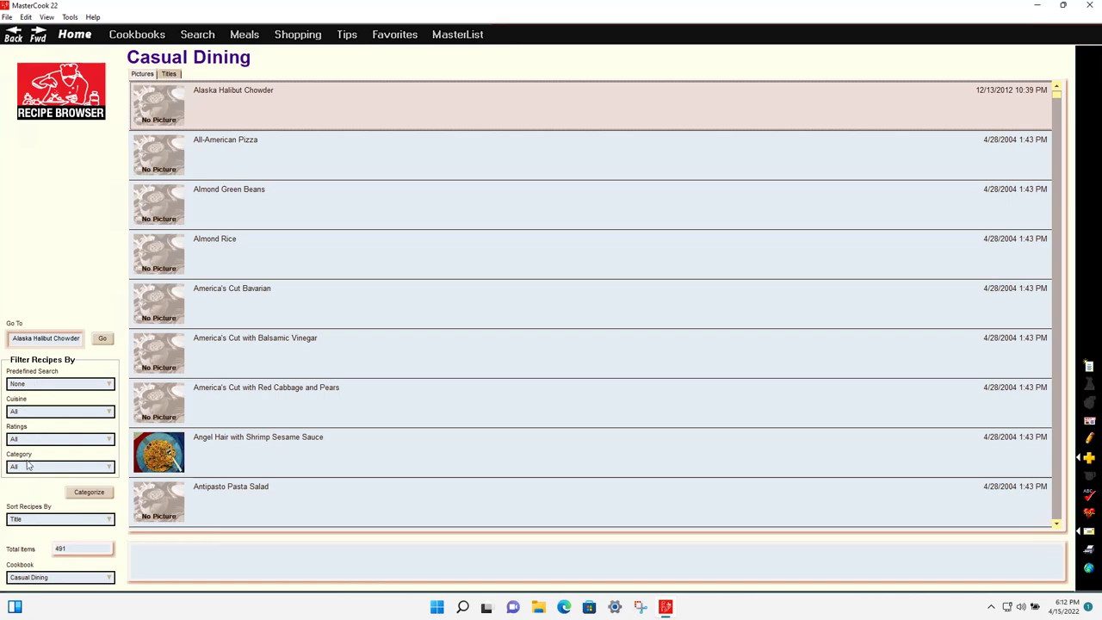
View the Casual Dining recipes sorted by category in the titles list, and restore the sorting by title.
click(48, 519)
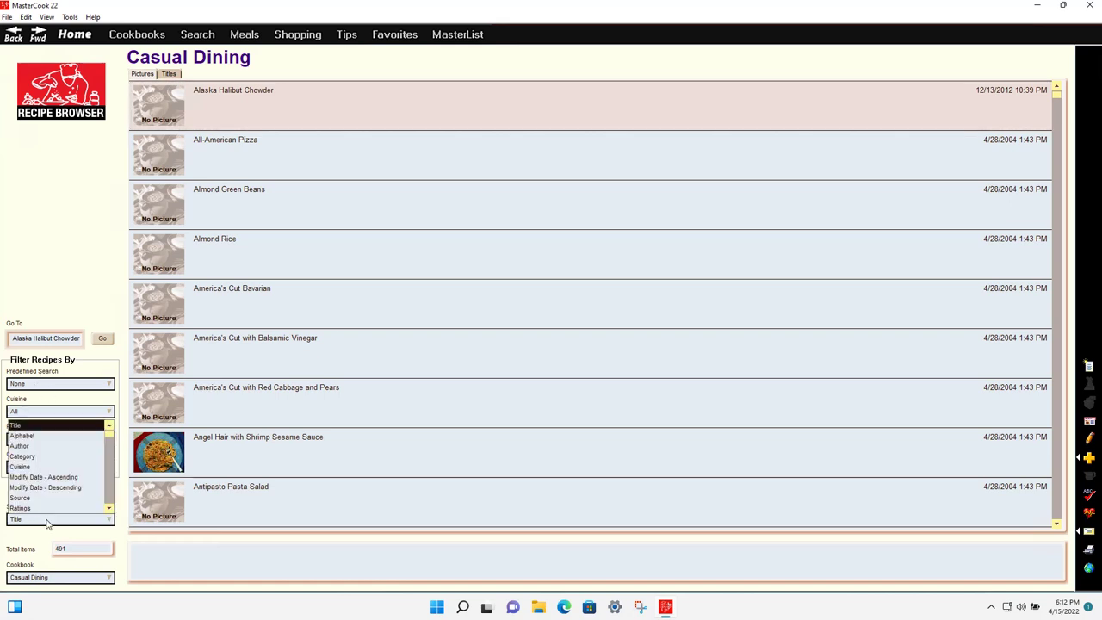
click(38, 459)
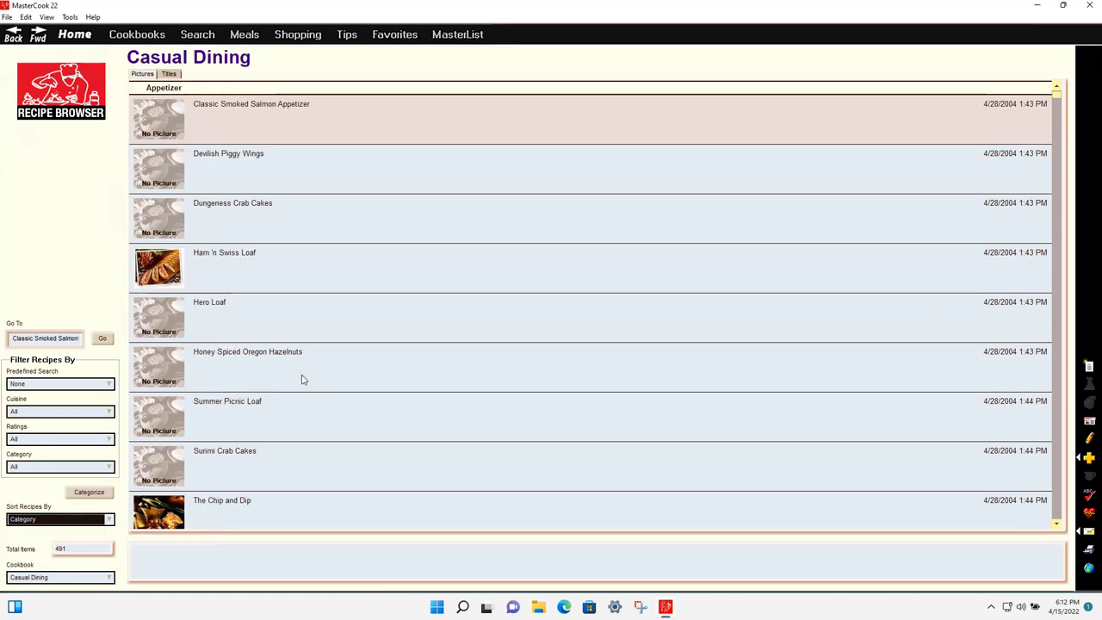
click(169, 74)
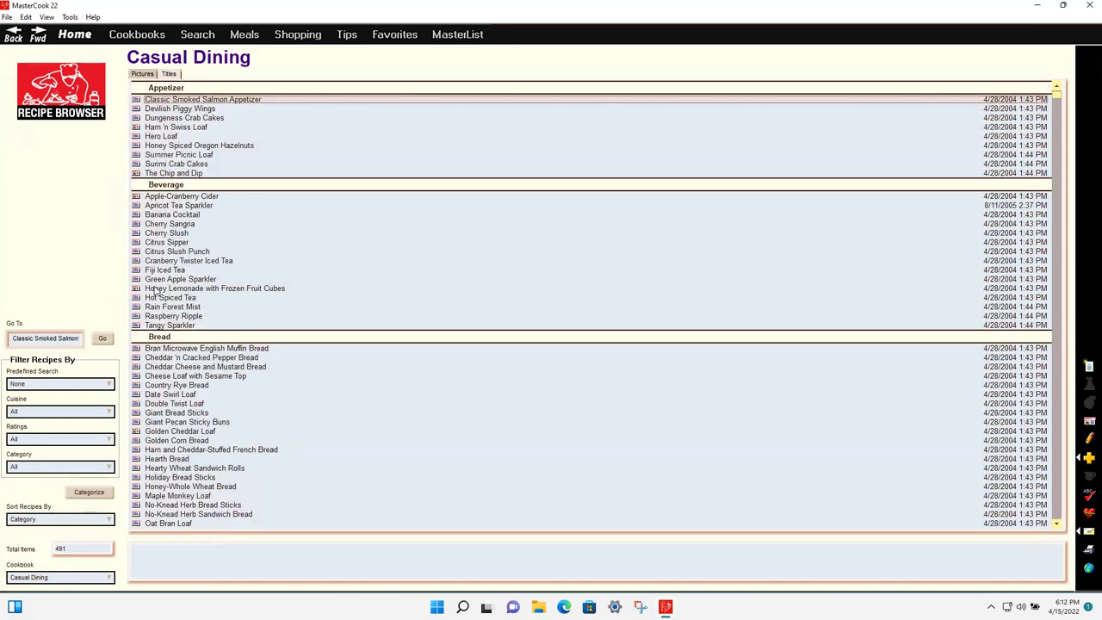
click(38, 520)
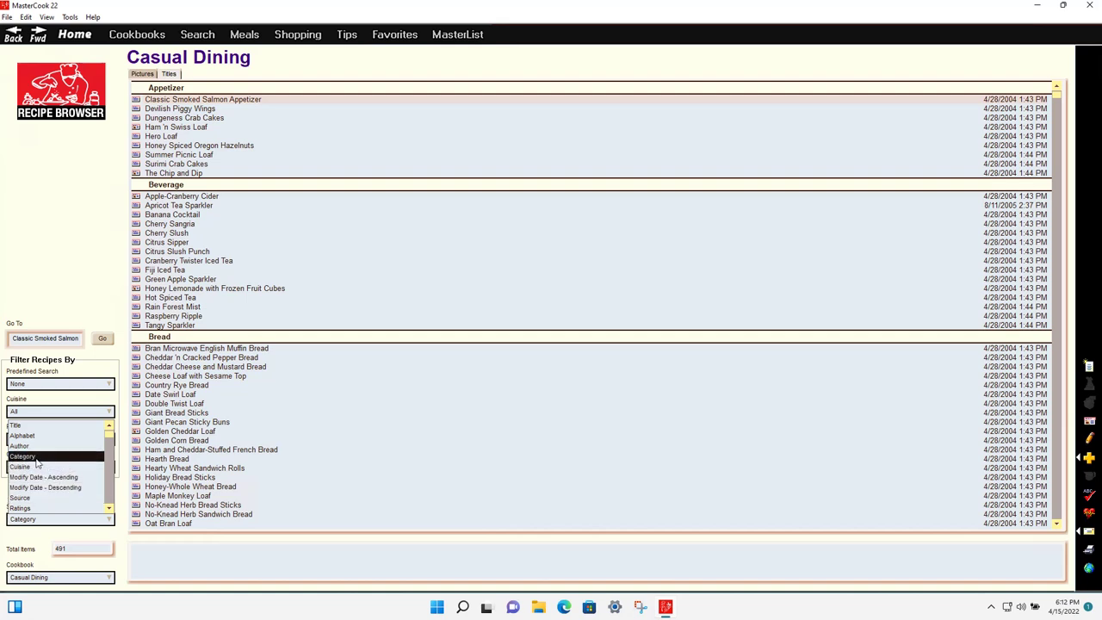
click(33, 425)
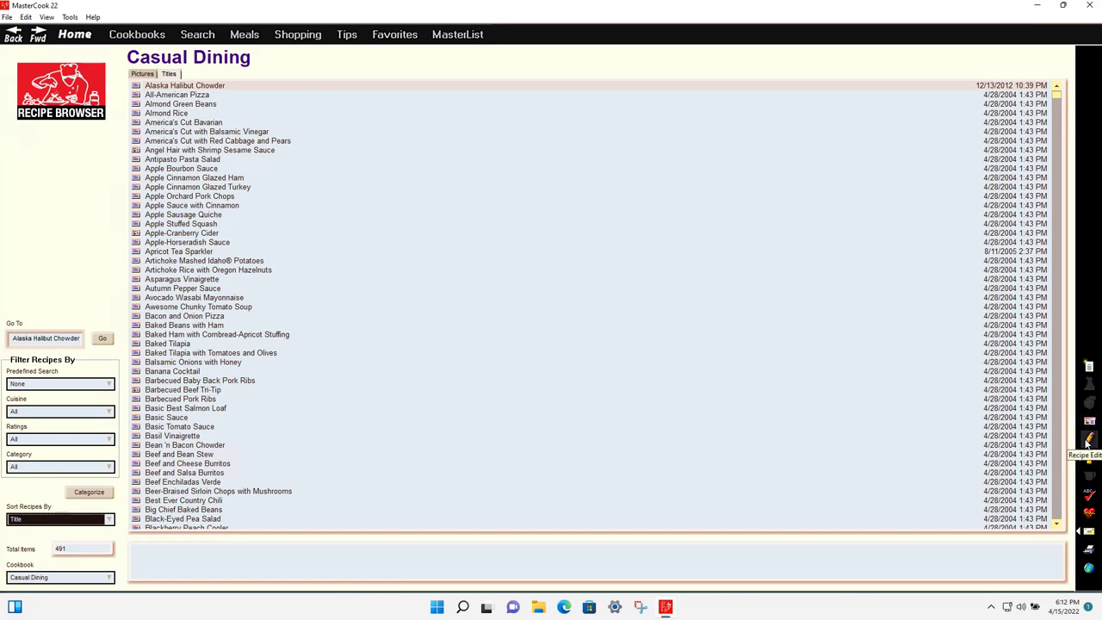
Open the Baked Ham with Cornbread-Apricot Stuffing recipe for editing and review its notes, categories, serving ideas and directions.
click(294, 338)
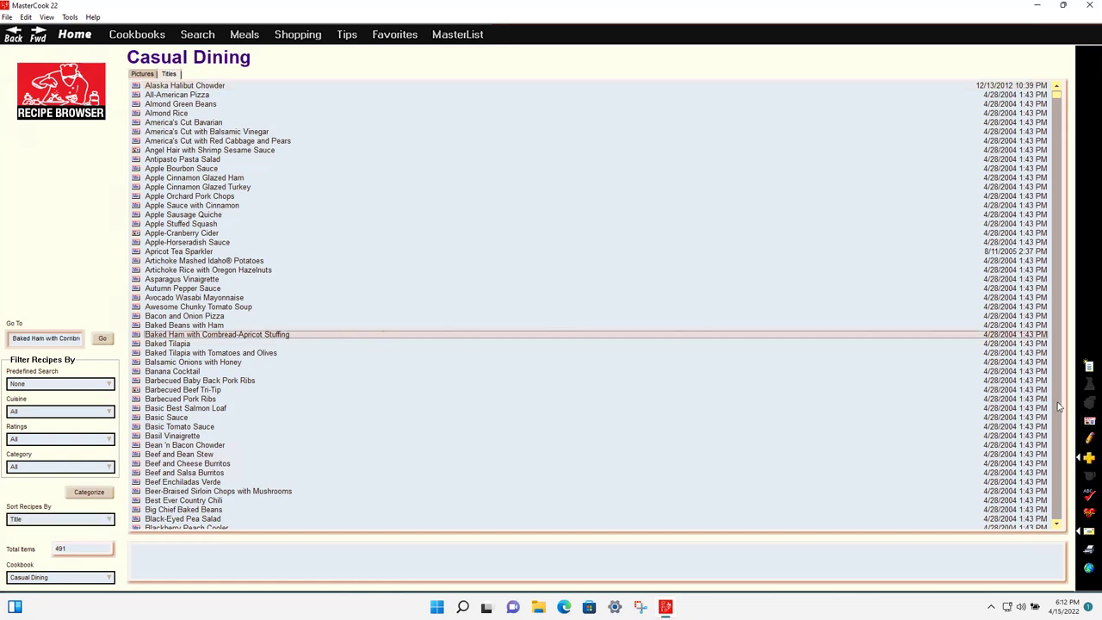
click(1086, 421)
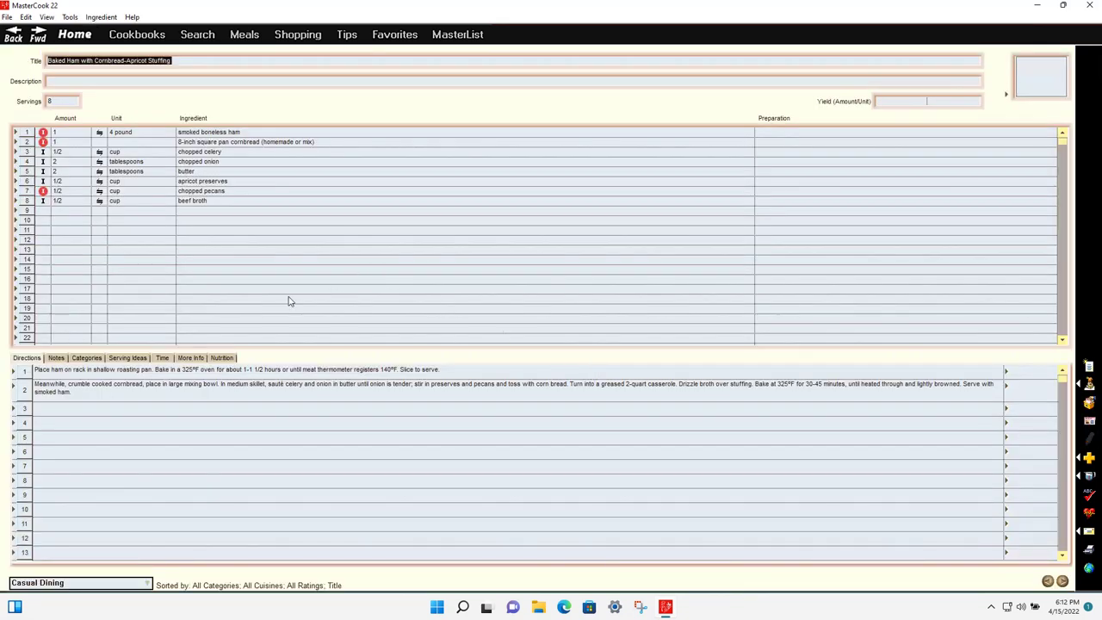
click(56, 359)
click(86, 359)
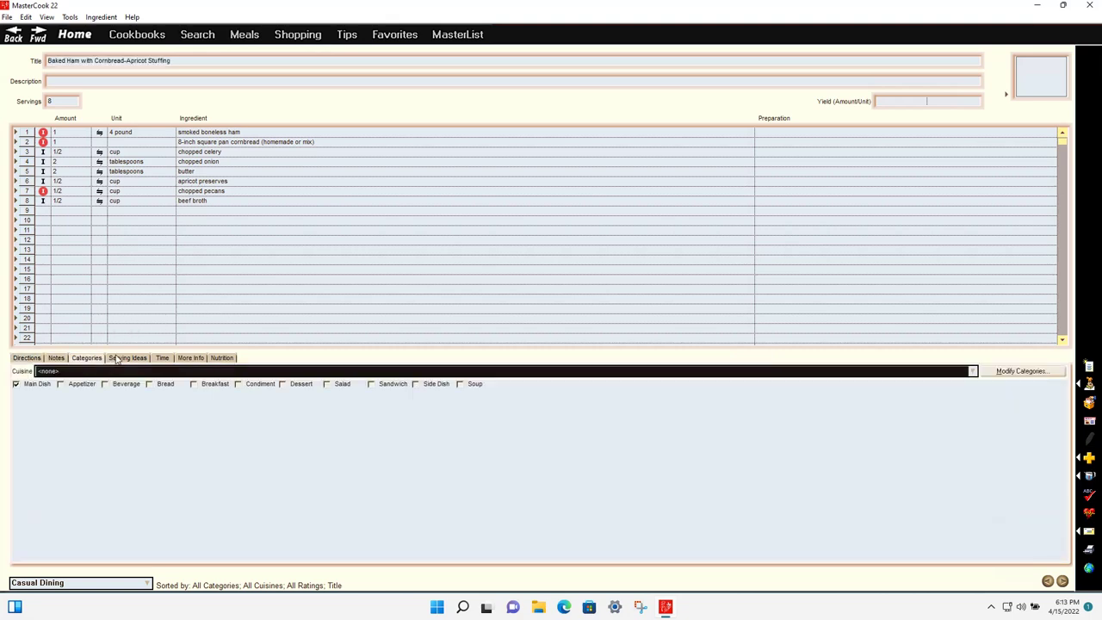
click(117, 358)
click(25, 358)
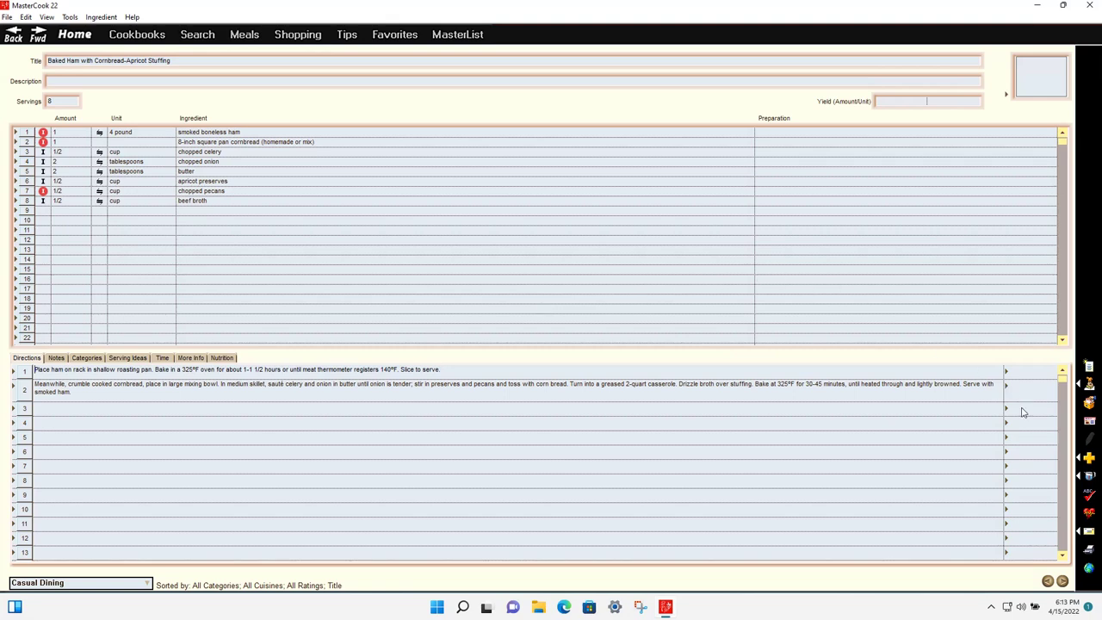
Double the Baked Ham with Cornbread-Apricot Stuffing recipe and accept 16 as its custom number of servings.
click(1080, 458)
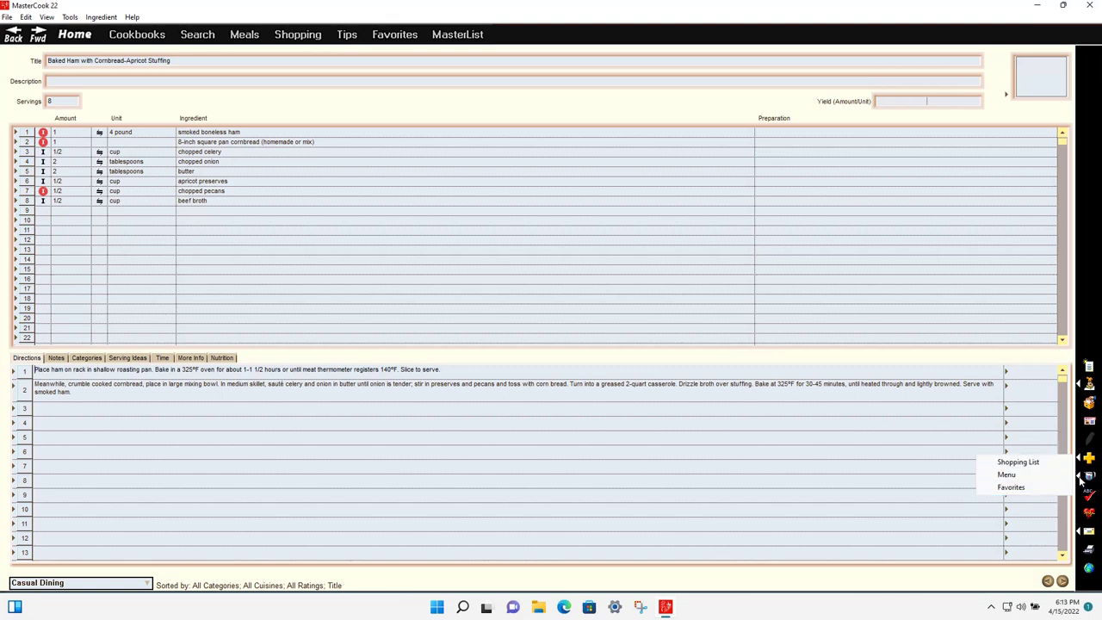
click(1081, 480)
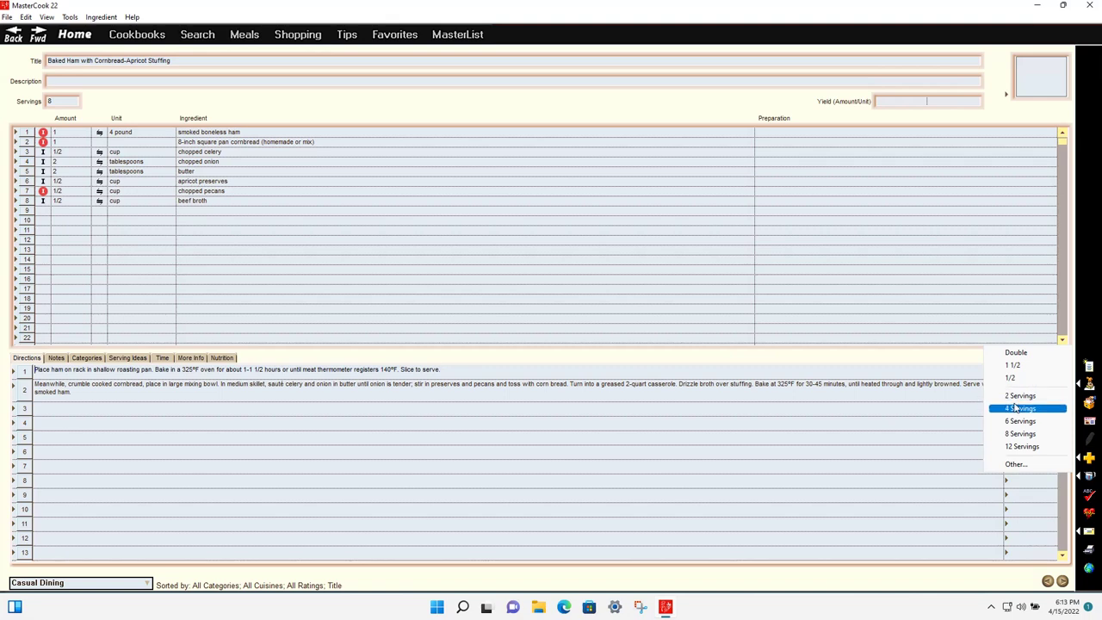
click(1018, 356)
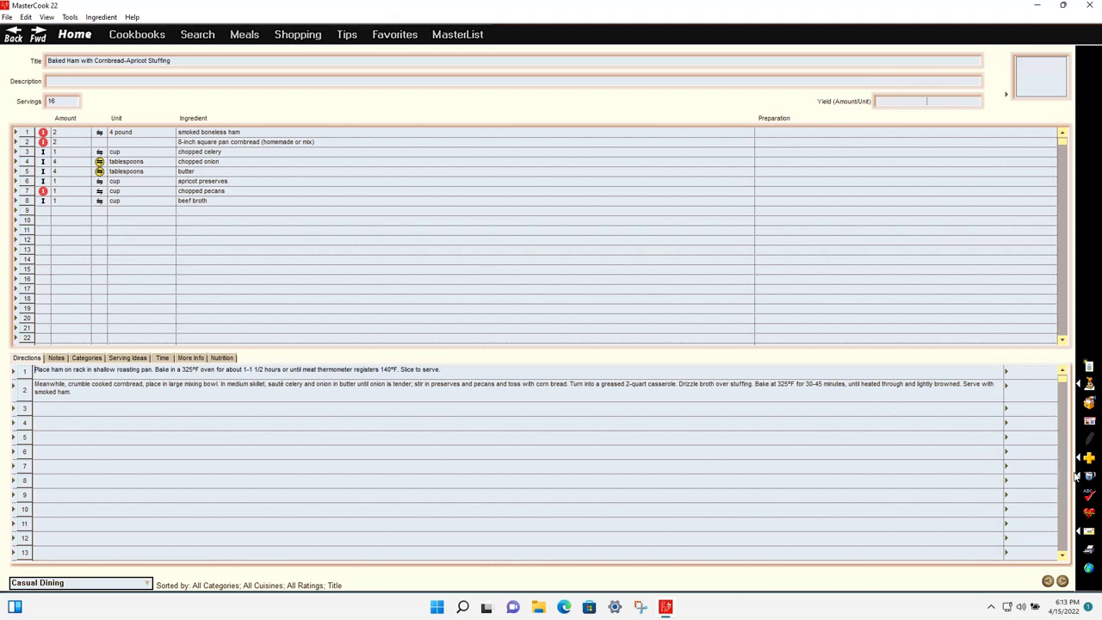
click(1080, 477)
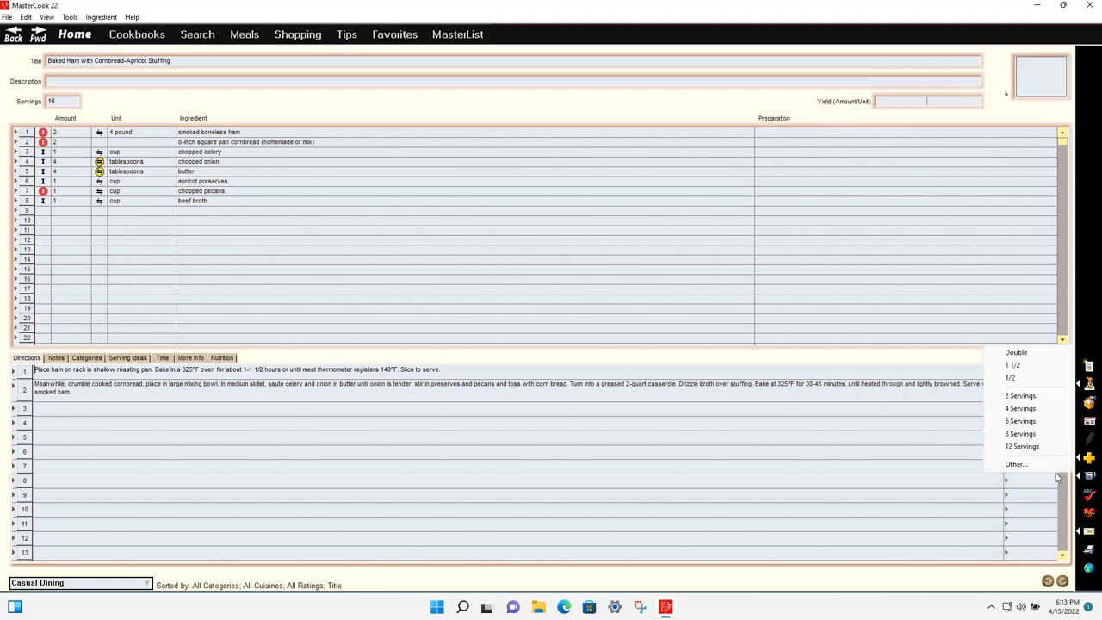
click(1012, 465)
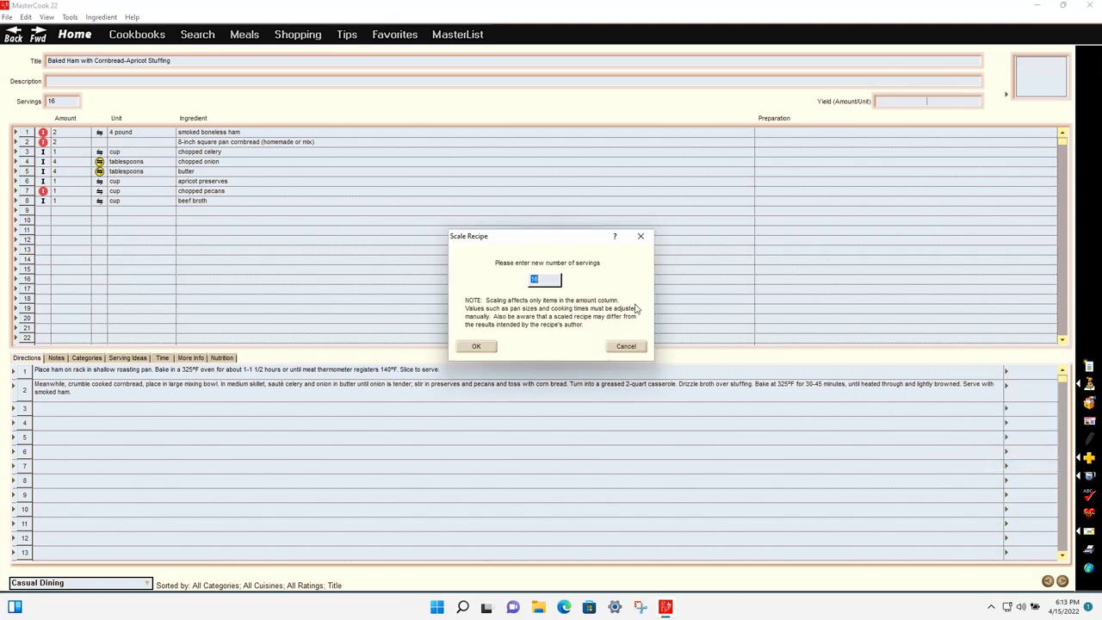
click(481, 346)
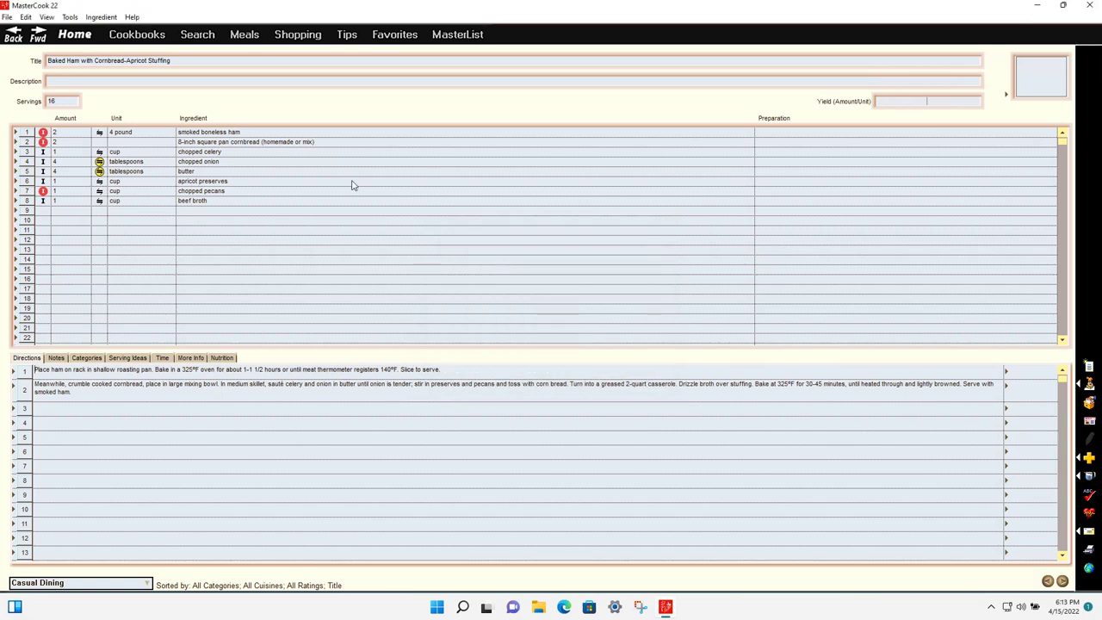
Scale the ham recipe to 2 servings and view its nutrition analysis per serving, accepting the unknown ingredients.
click(1081, 477)
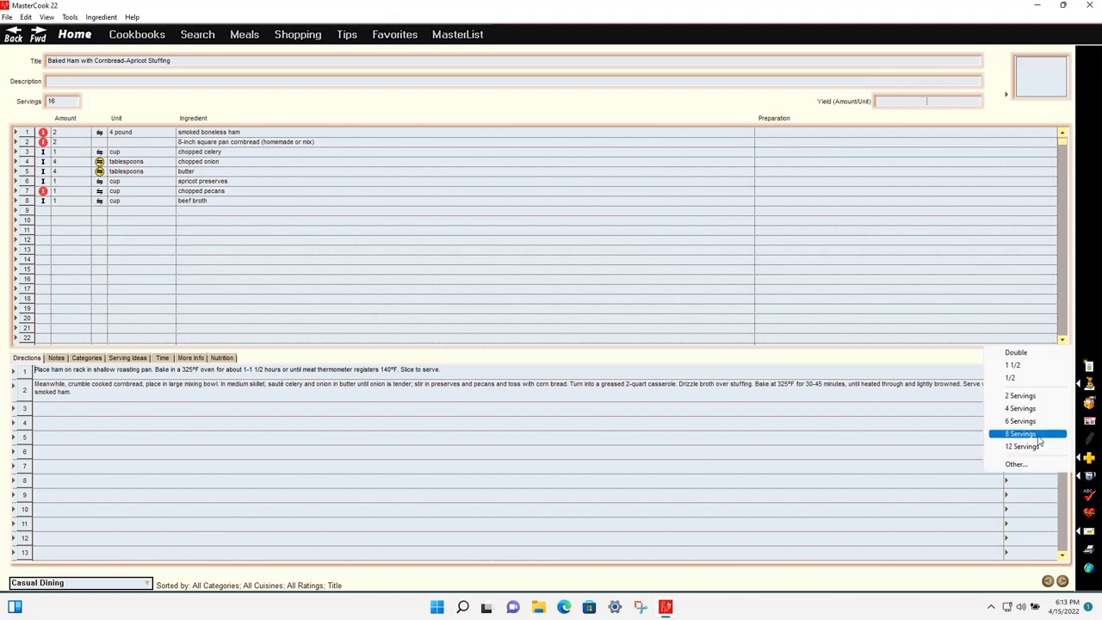
click(1024, 397)
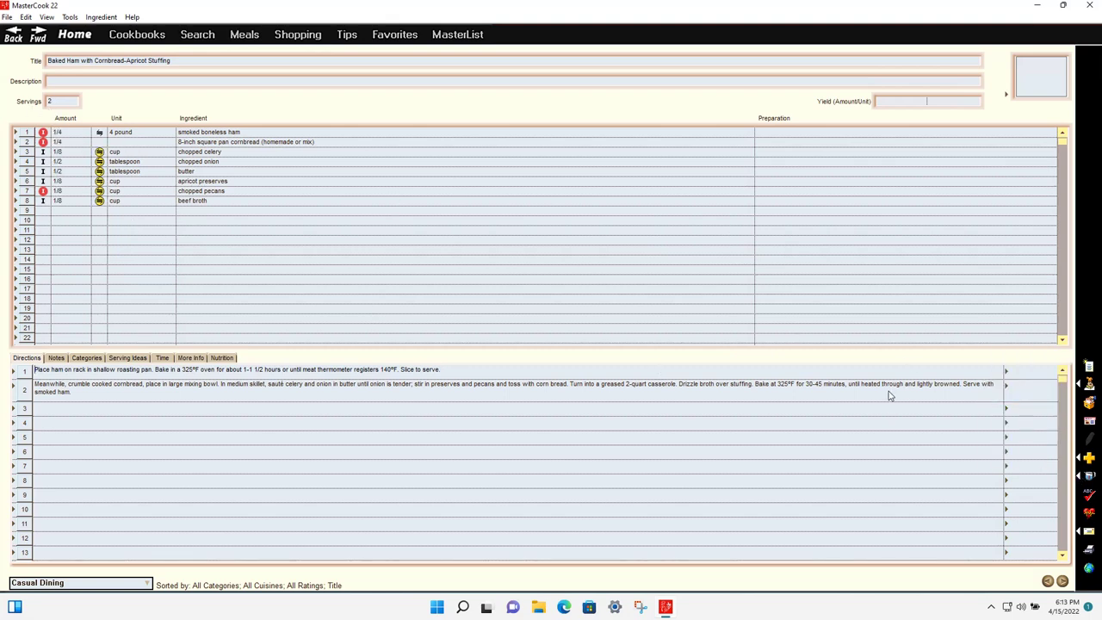
click(1087, 514)
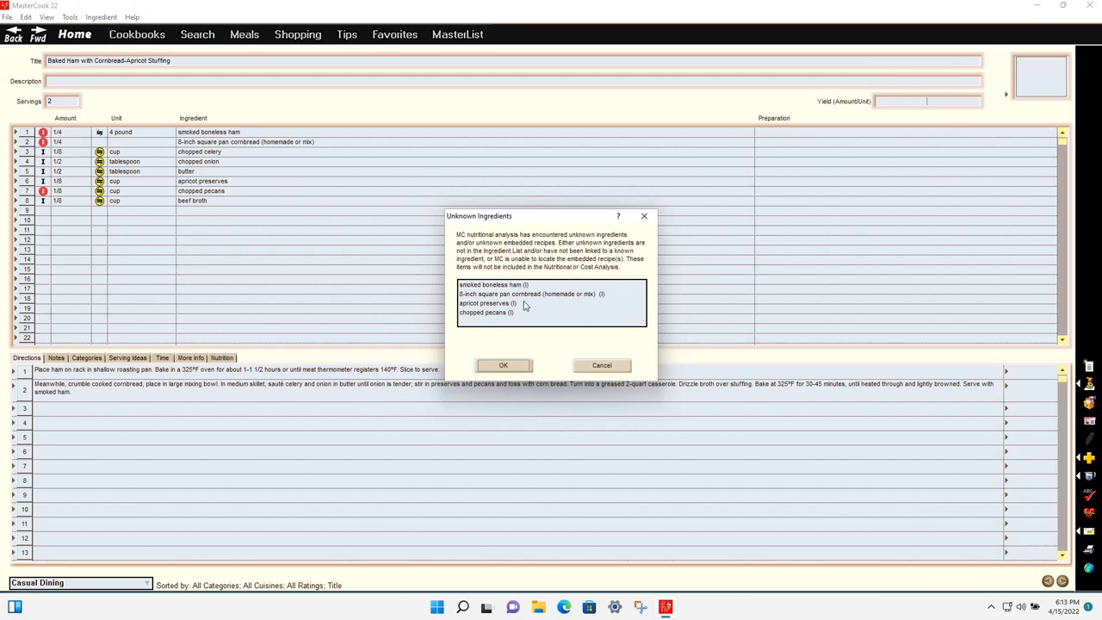
click(504, 366)
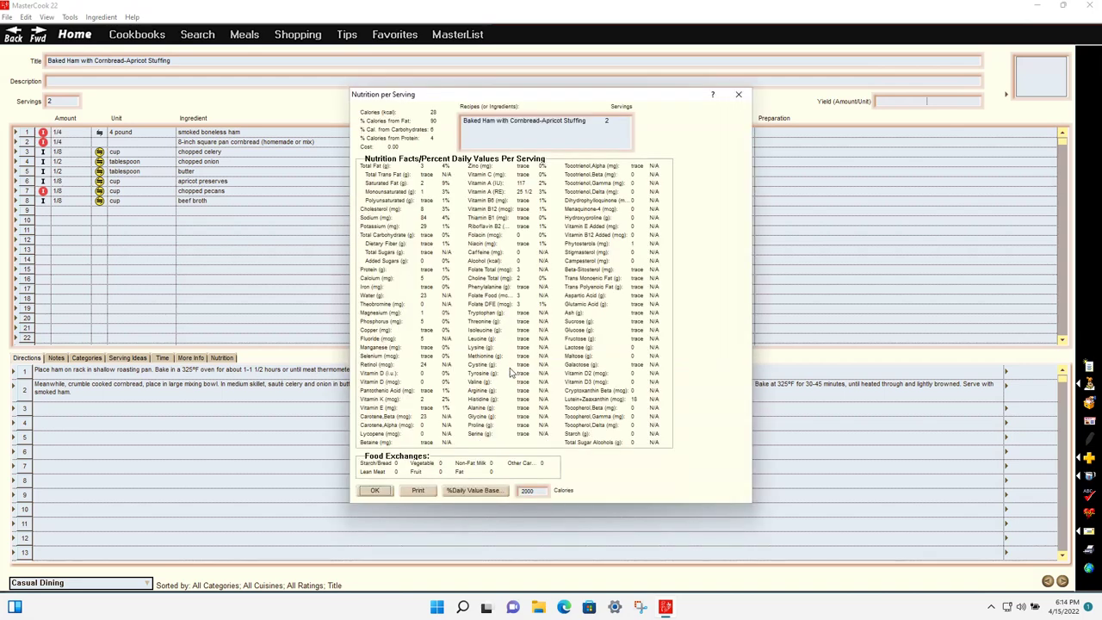
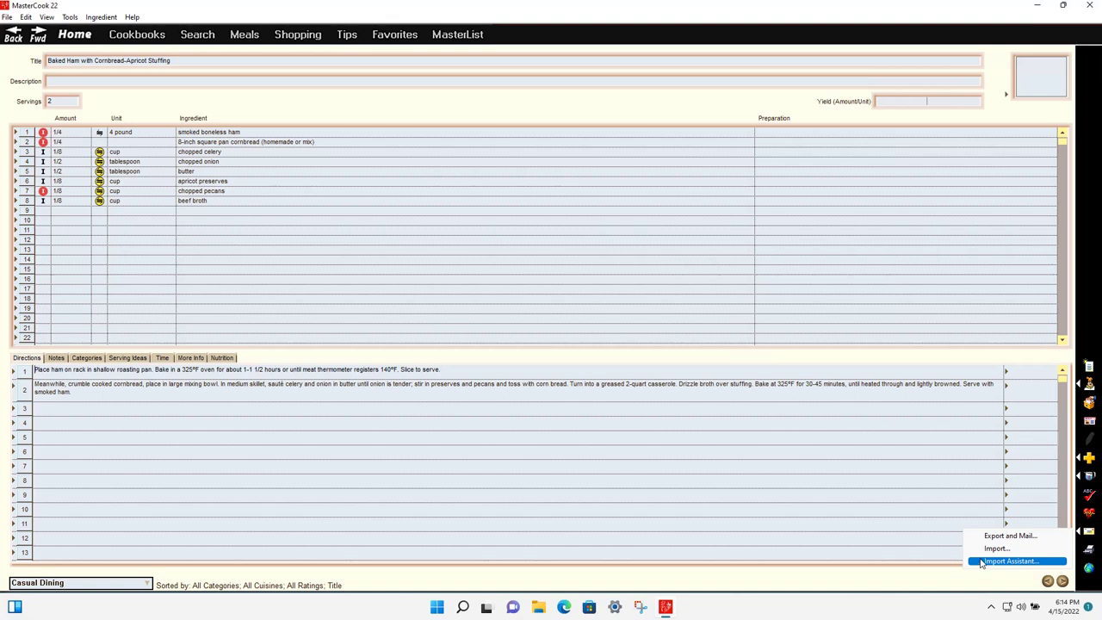
Open the Import Assistant, look through the recipe fields it can fill, and close it.
click(983, 562)
click(536, 314)
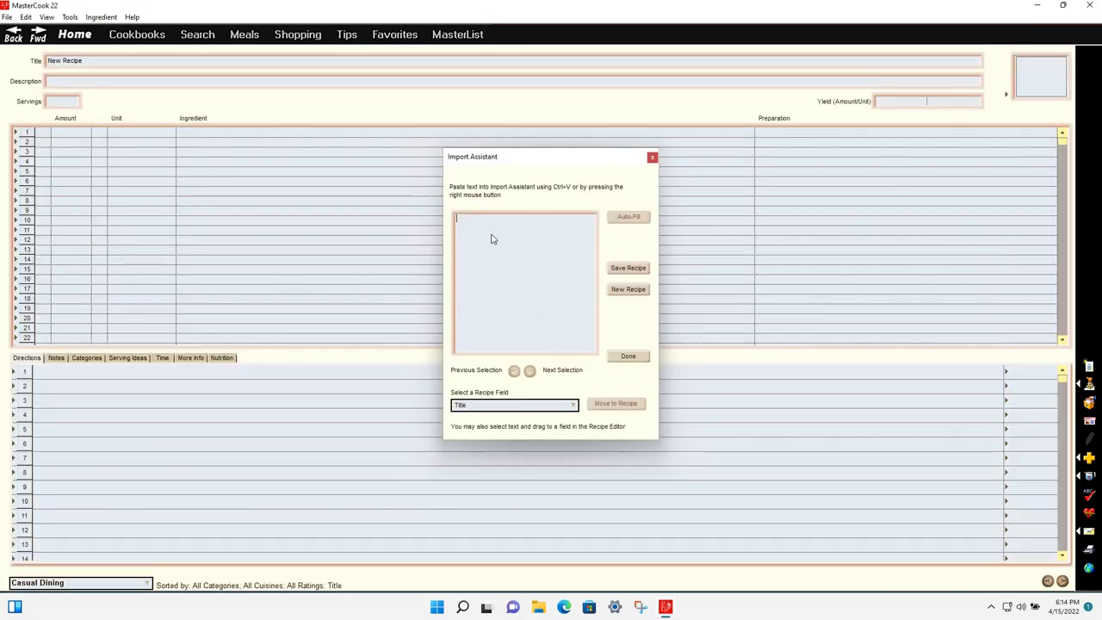
click(571, 407)
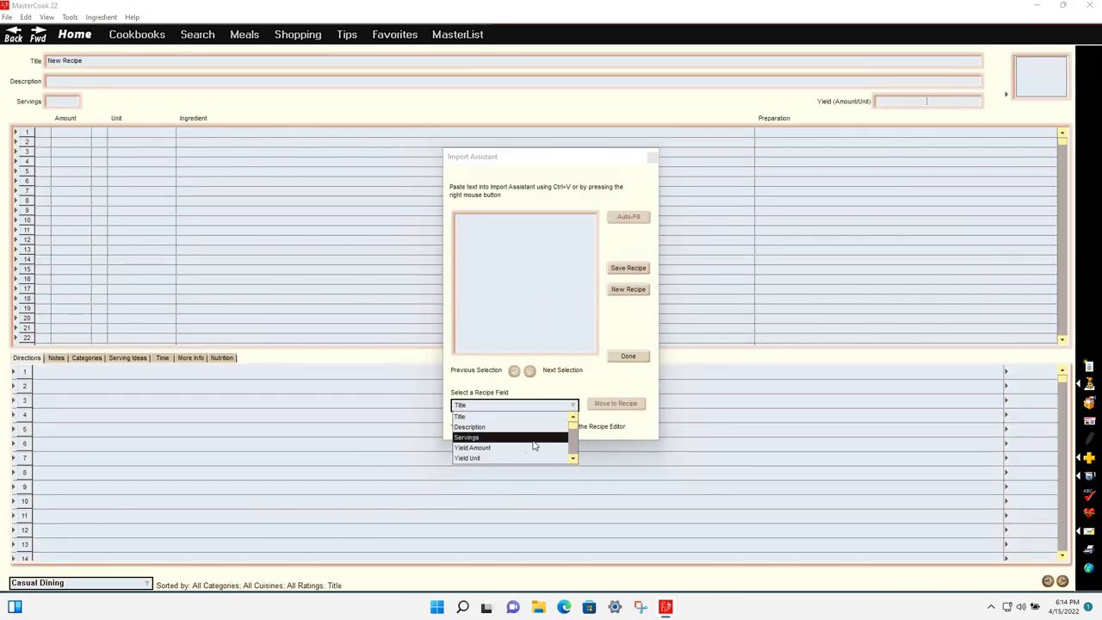
click(652, 160)
click(651, 160)
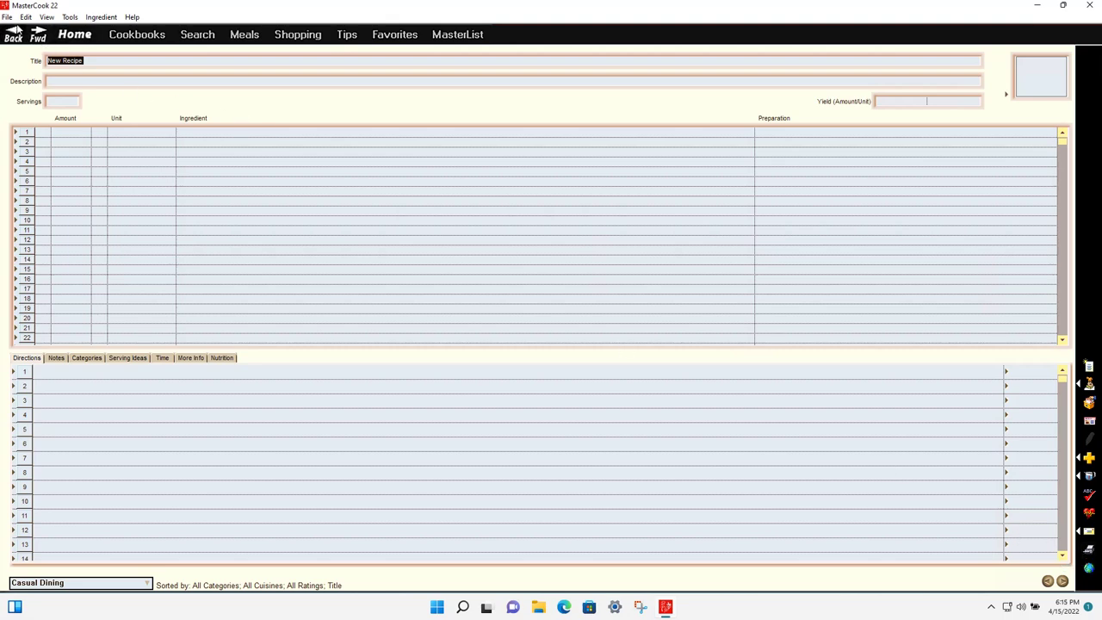
click(95, 18)
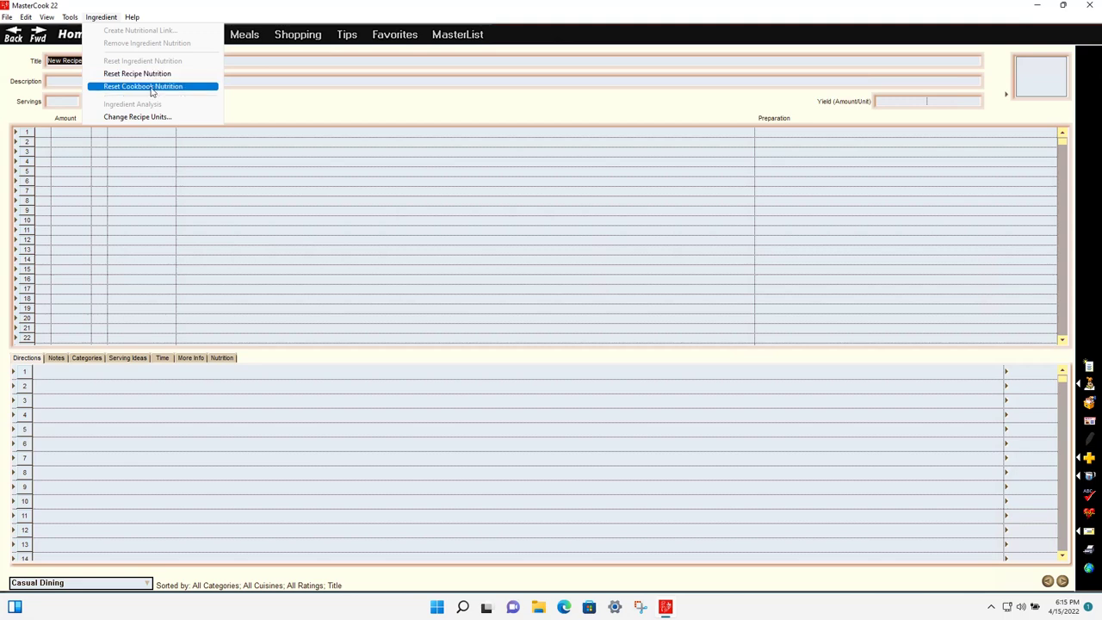
mouse_move(55, 17)
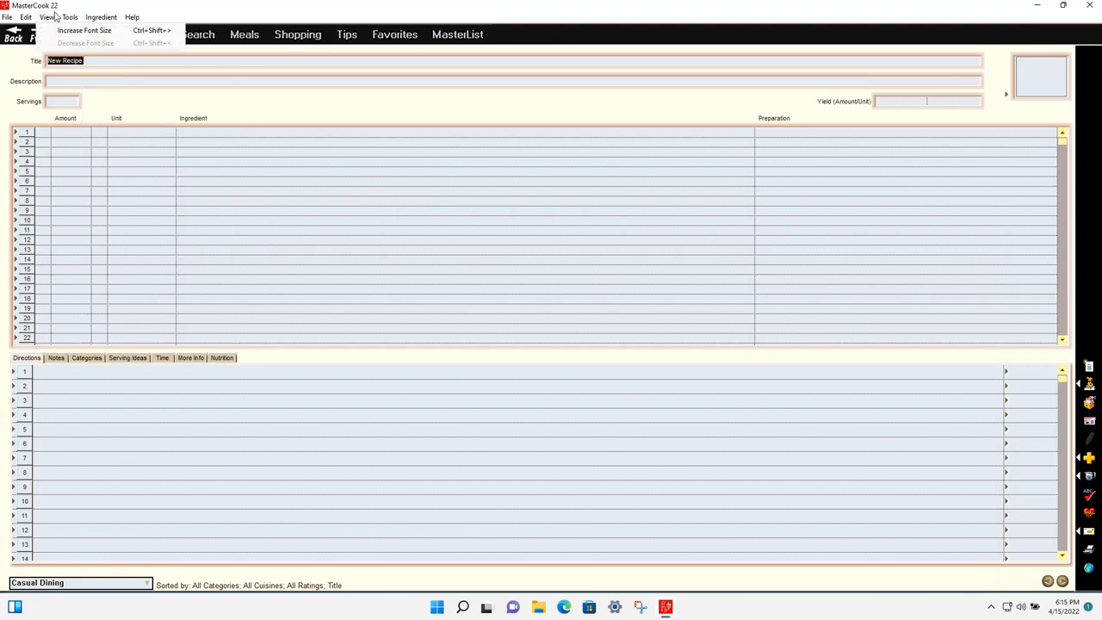
click(269, 17)
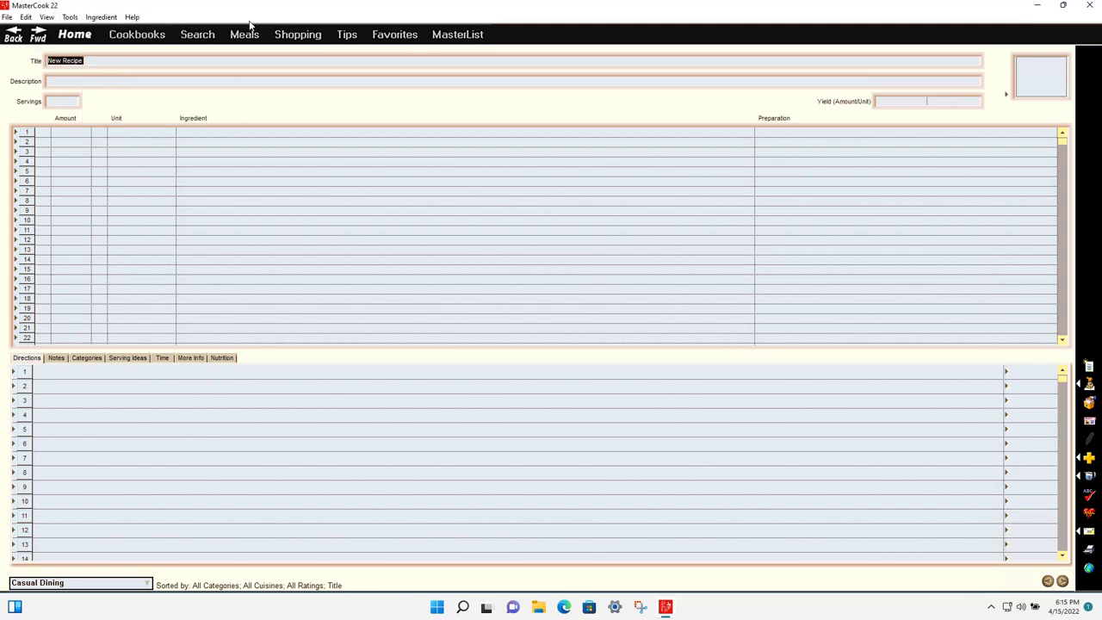
Open the recipe search and try limiting it to Culinary Fundamentals, Deluxe Appetizers and Food & Wine Magazine, cancelling the cookbook selection.
click(202, 37)
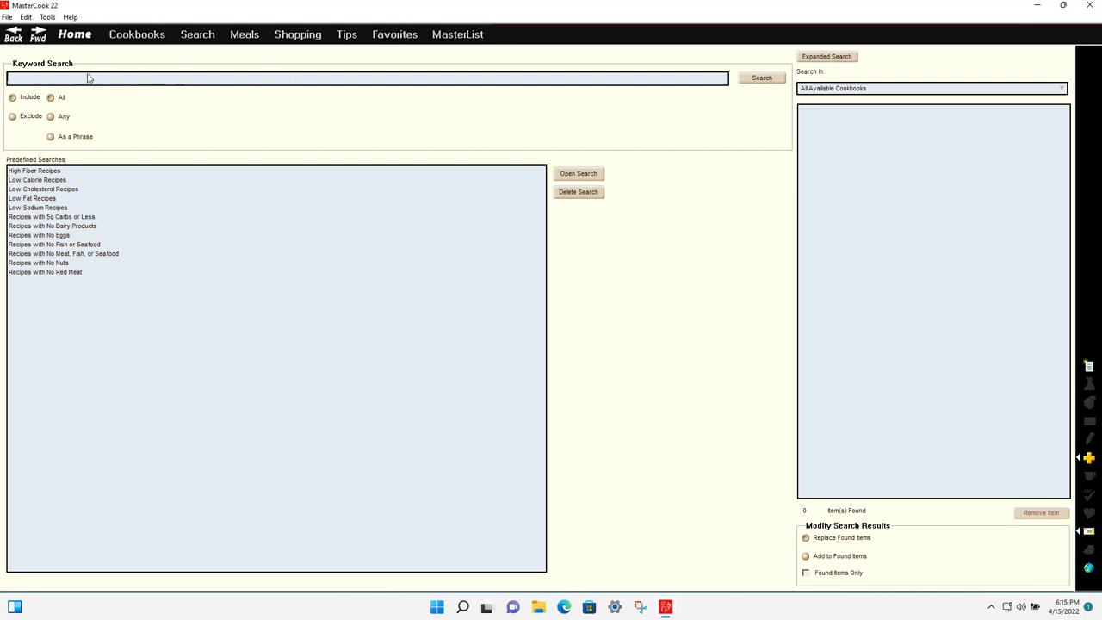
click(888, 90)
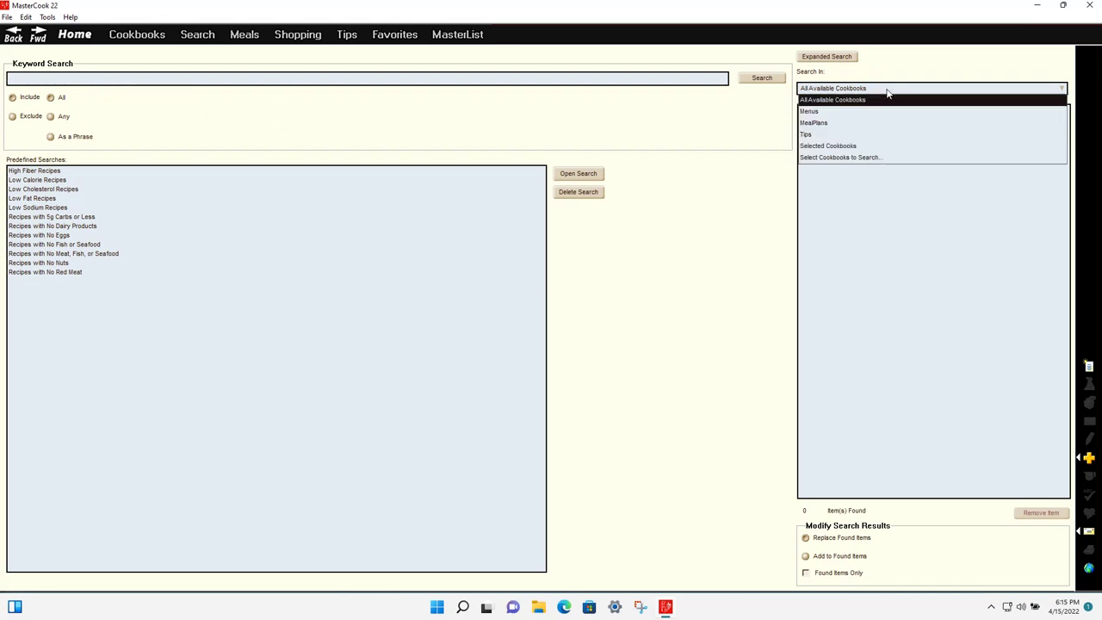
click(861, 148)
click(560, 311)
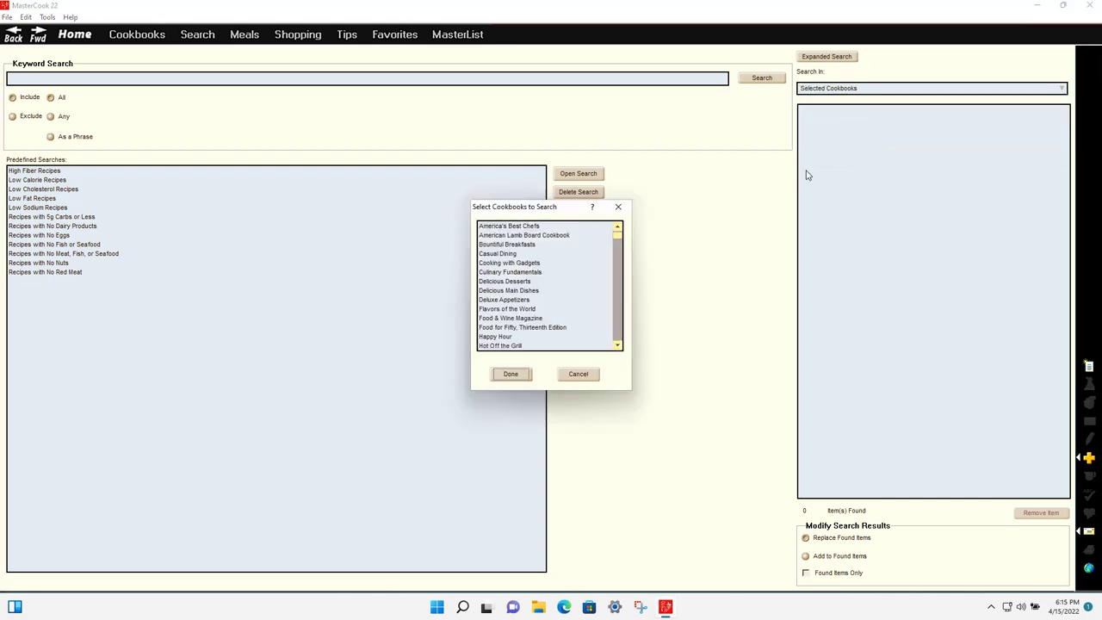
click(505, 274)
click(508, 299)
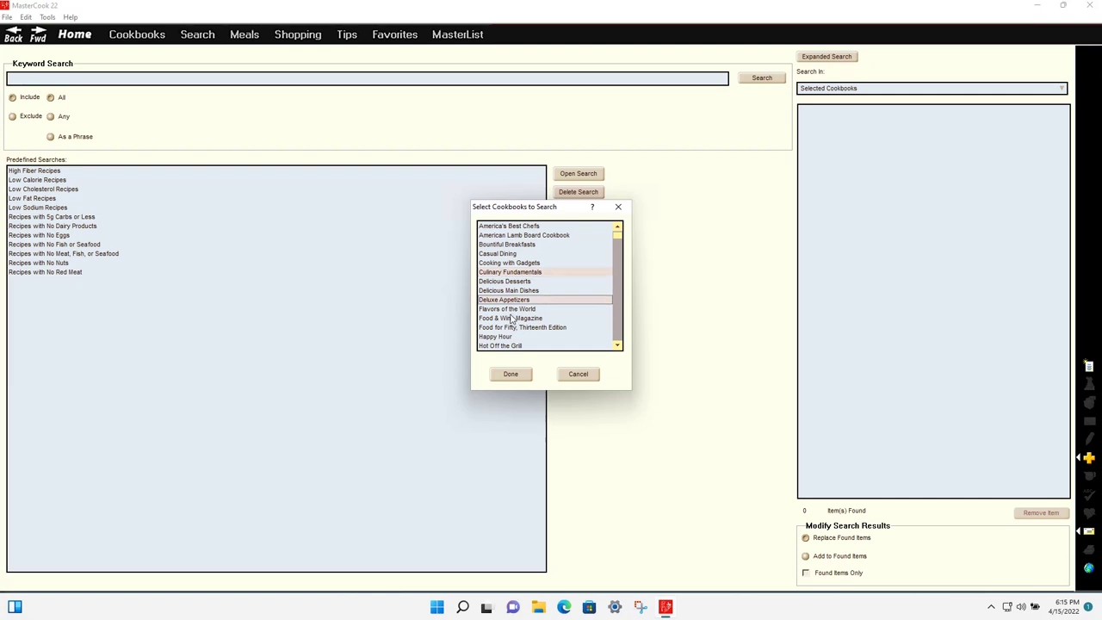
click(513, 319)
click(578, 373)
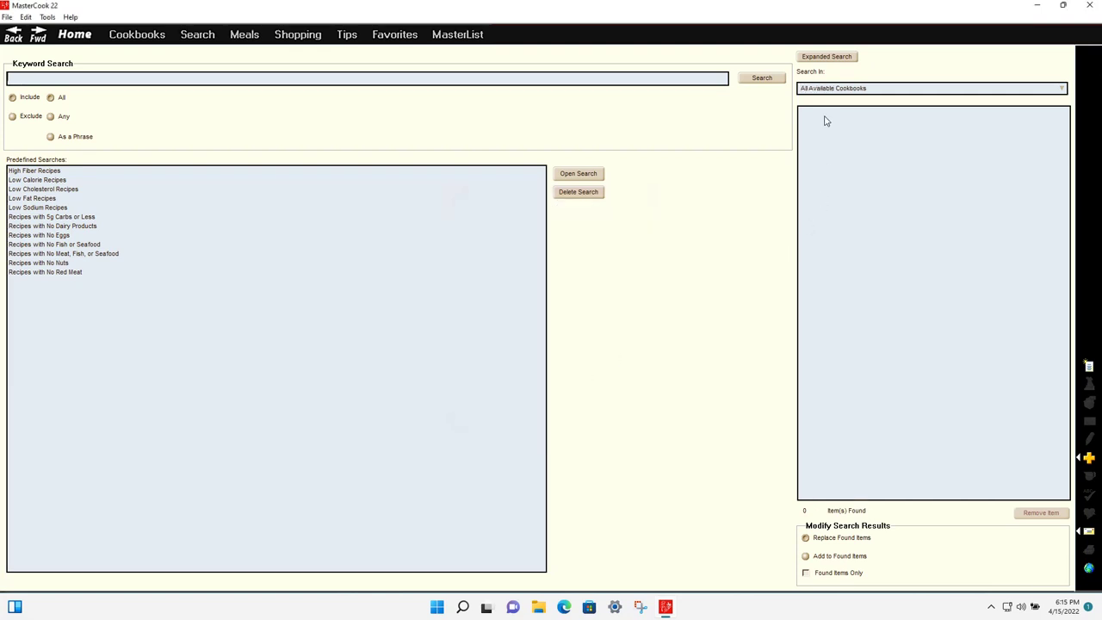
Switch to the expanded search and examine its More Info and Ingredients to Use criteria.
click(840, 59)
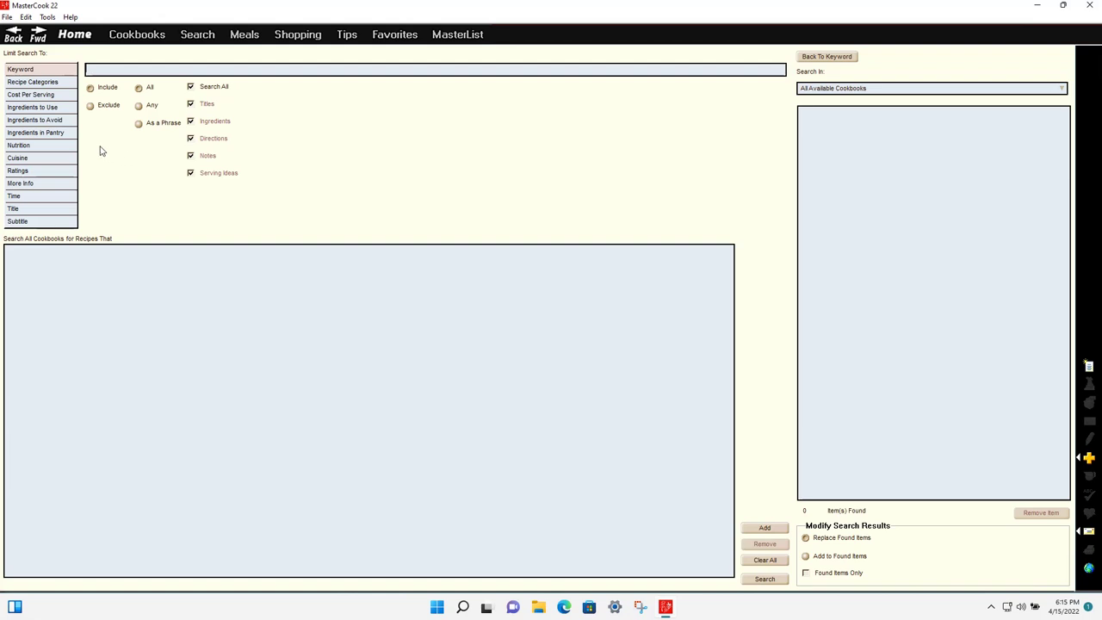
click(34, 185)
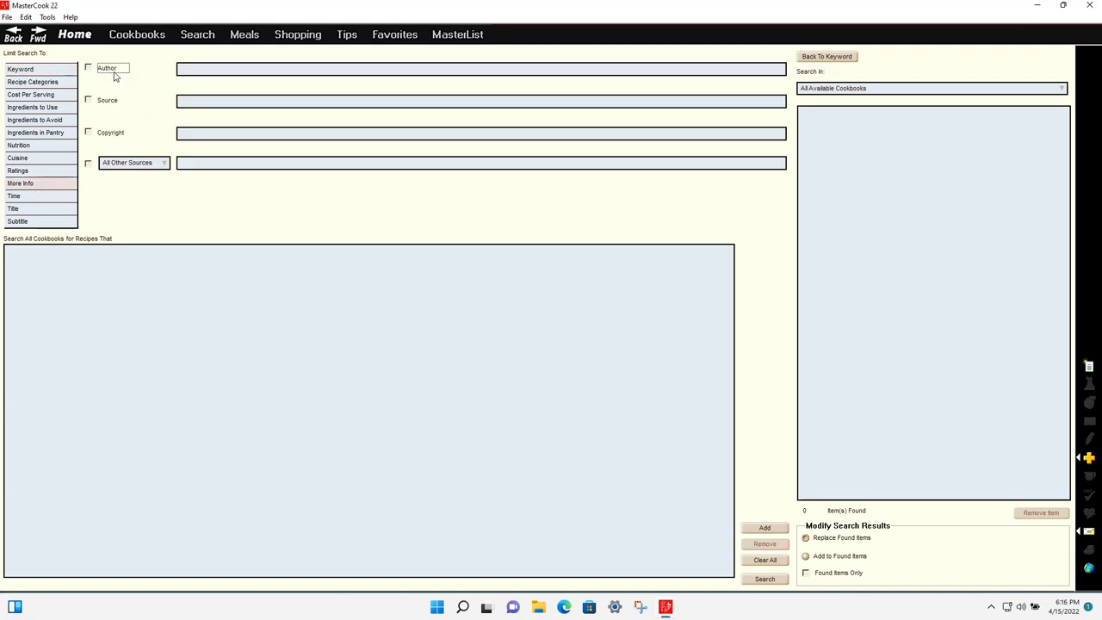
click(53, 108)
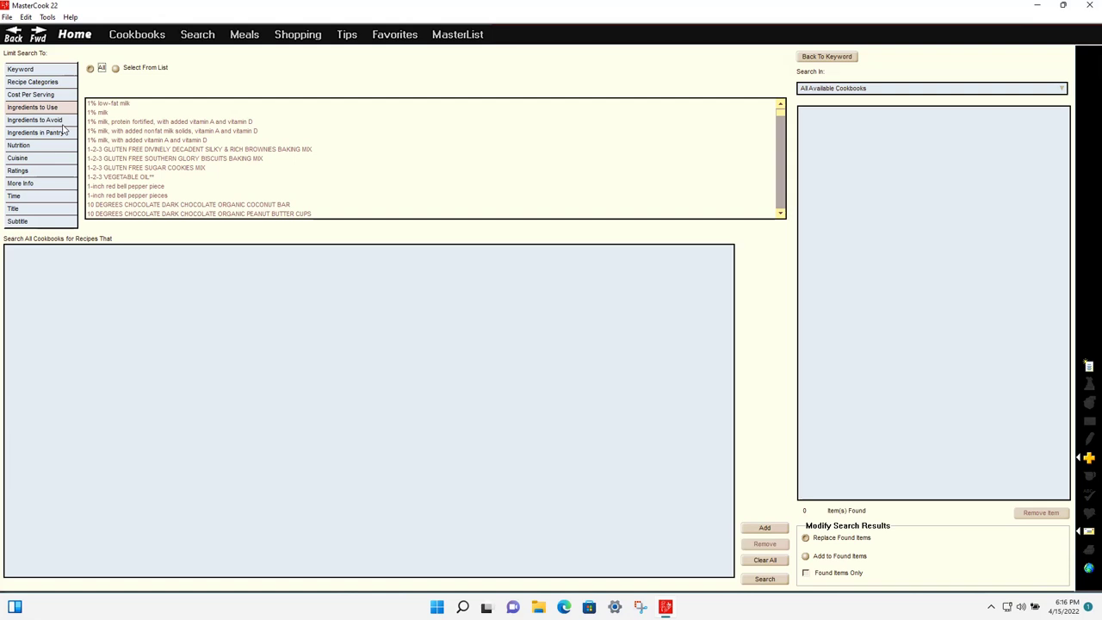
Add peanuts from the ingredient list to the search criteria as an ingredient to avoid.
click(62, 121)
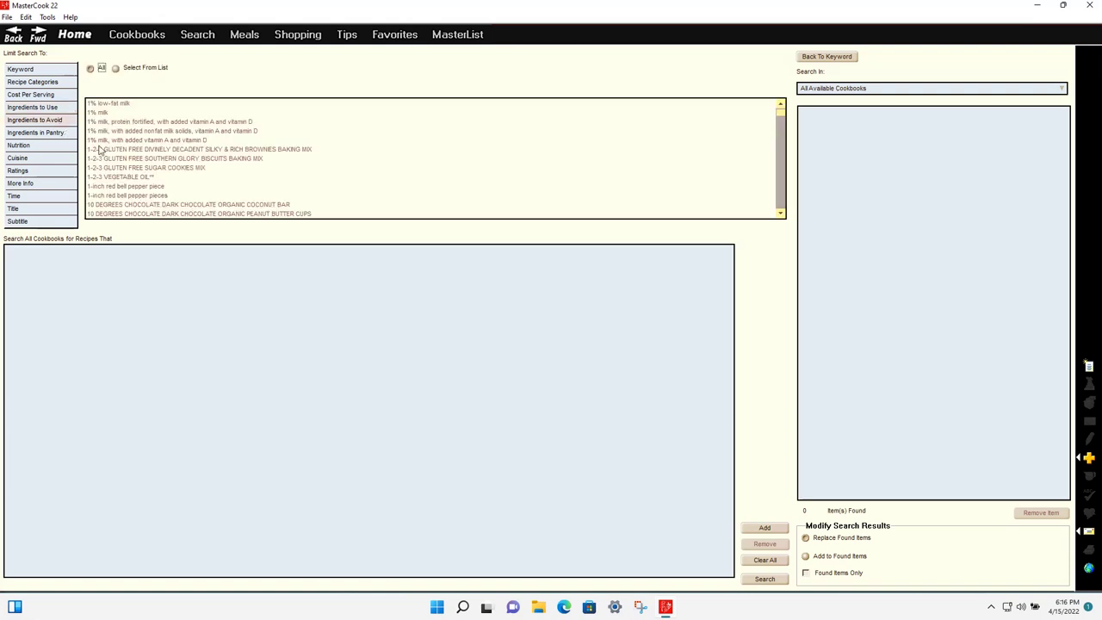
click(116, 68)
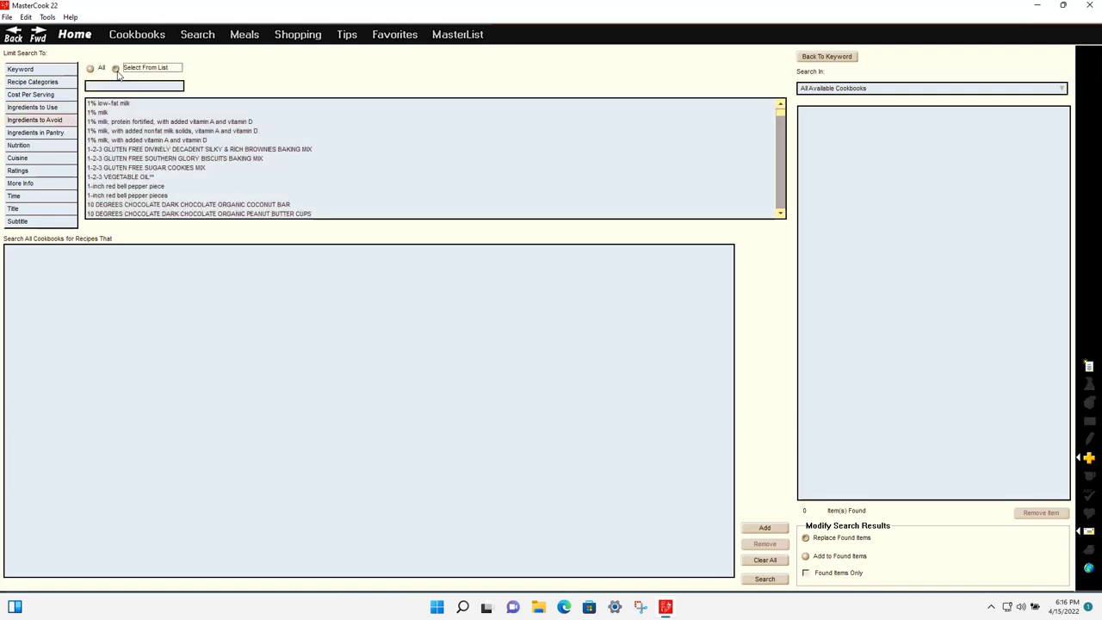
click(136, 87)
text(peanuts)
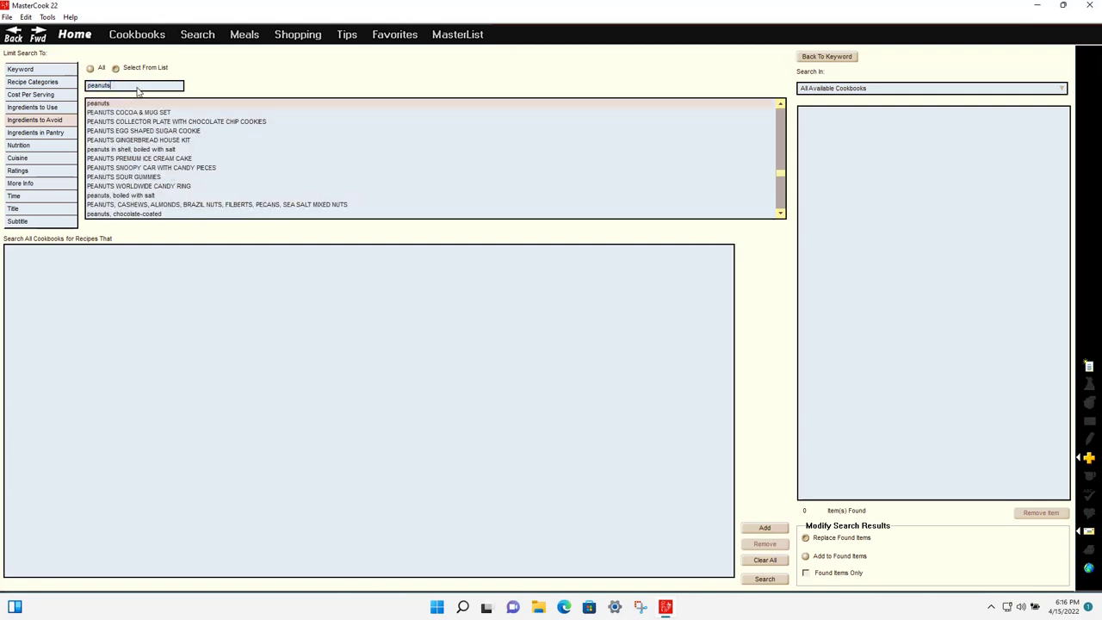
click(775, 528)
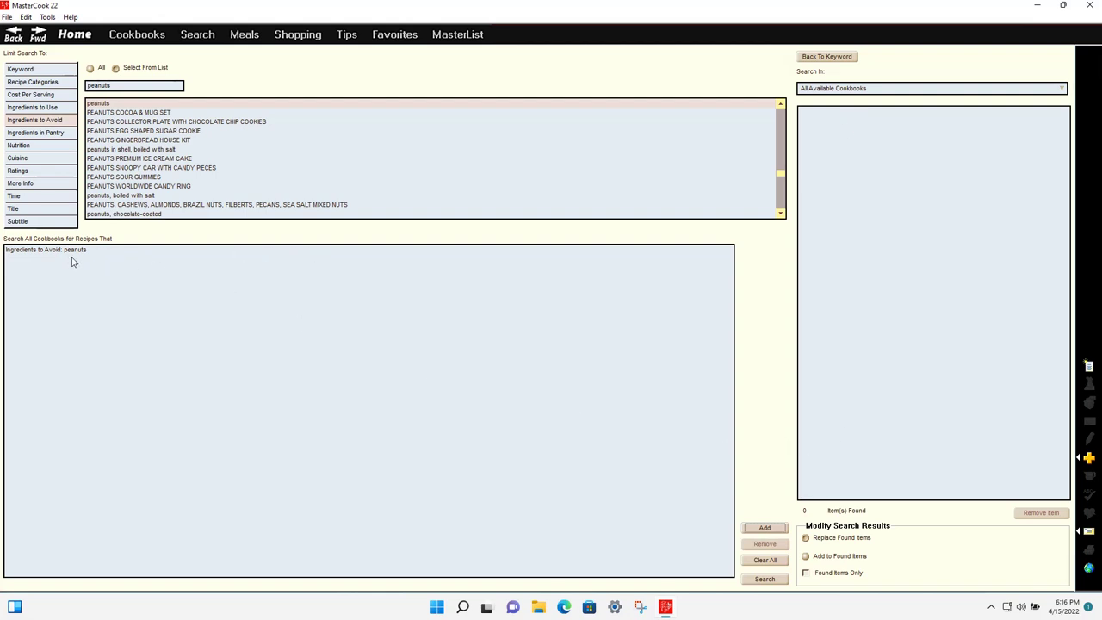
Open the Apres Ski Party menu in the meals section and check its course choices.
click(241, 36)
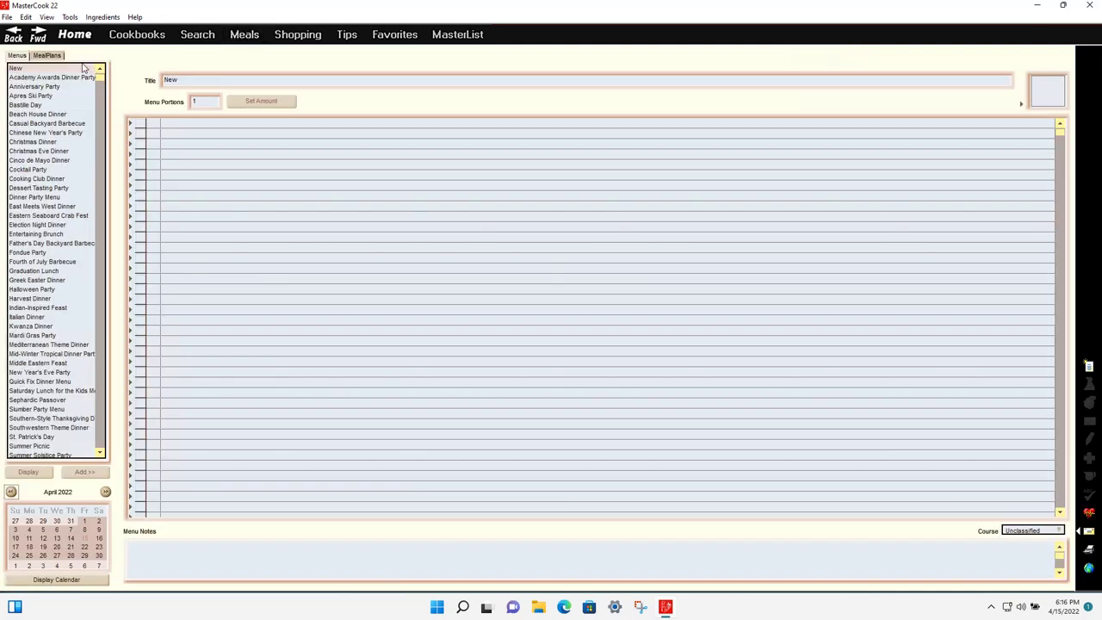
click(32, 96)
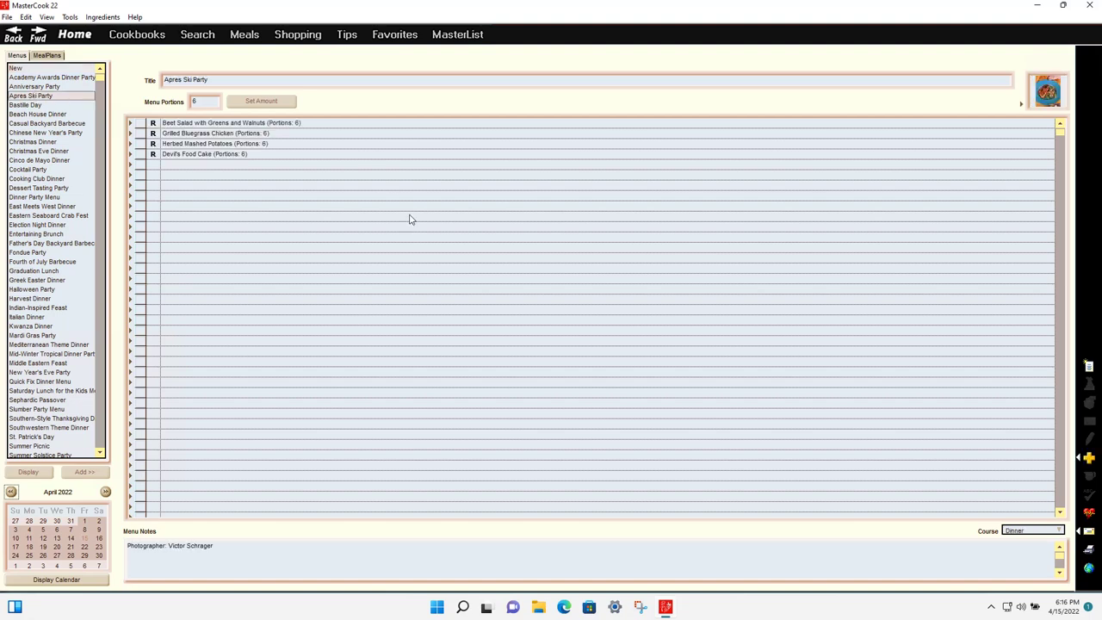
click(1038, 531)
click(931, 504)
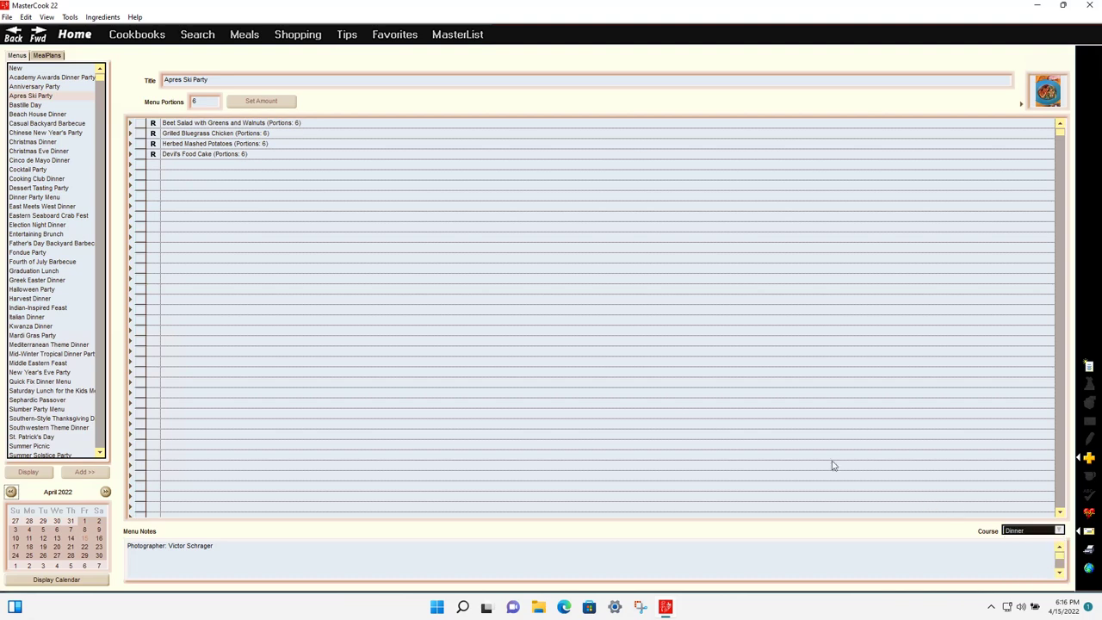
View the blank new meal plan and the meal calendar for the week containing April 15, 2022.
click(49, 56)
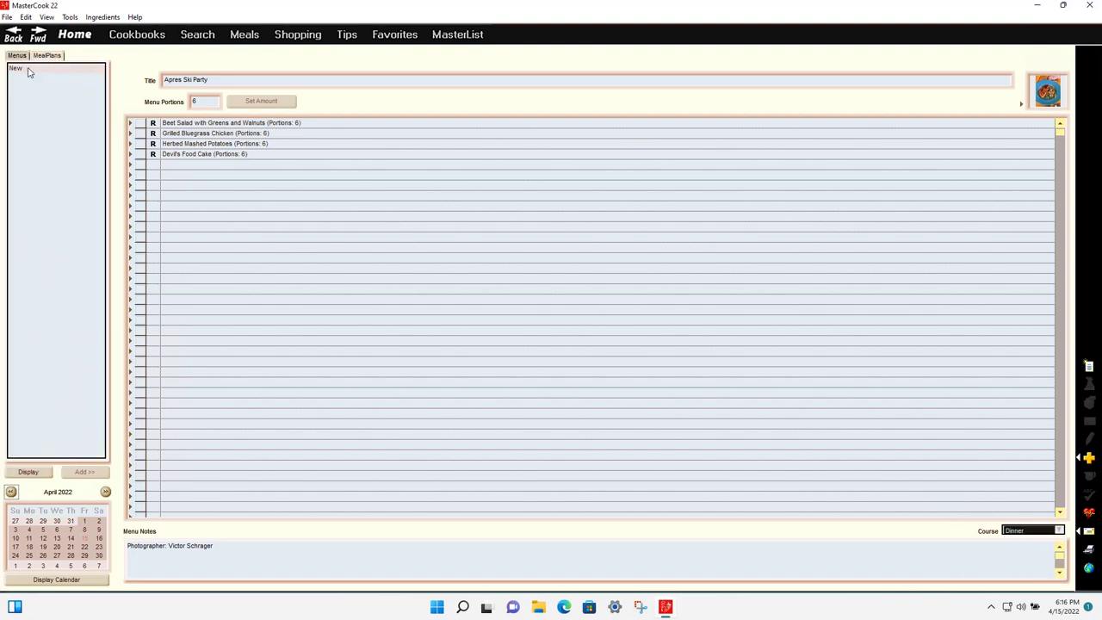
click(27, 73)
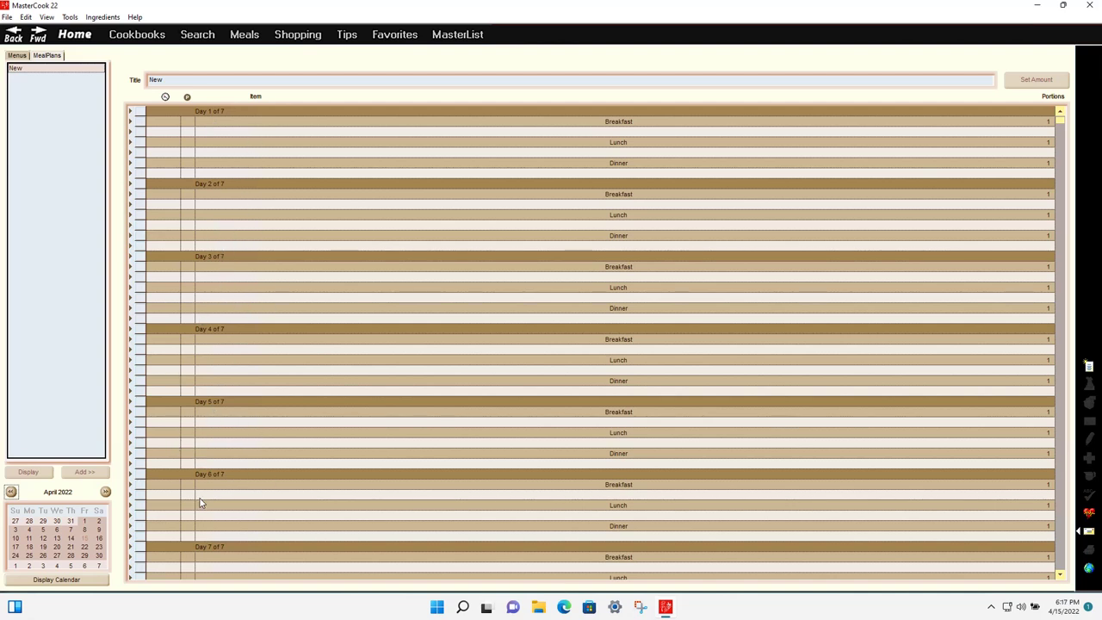
click(85, 540)
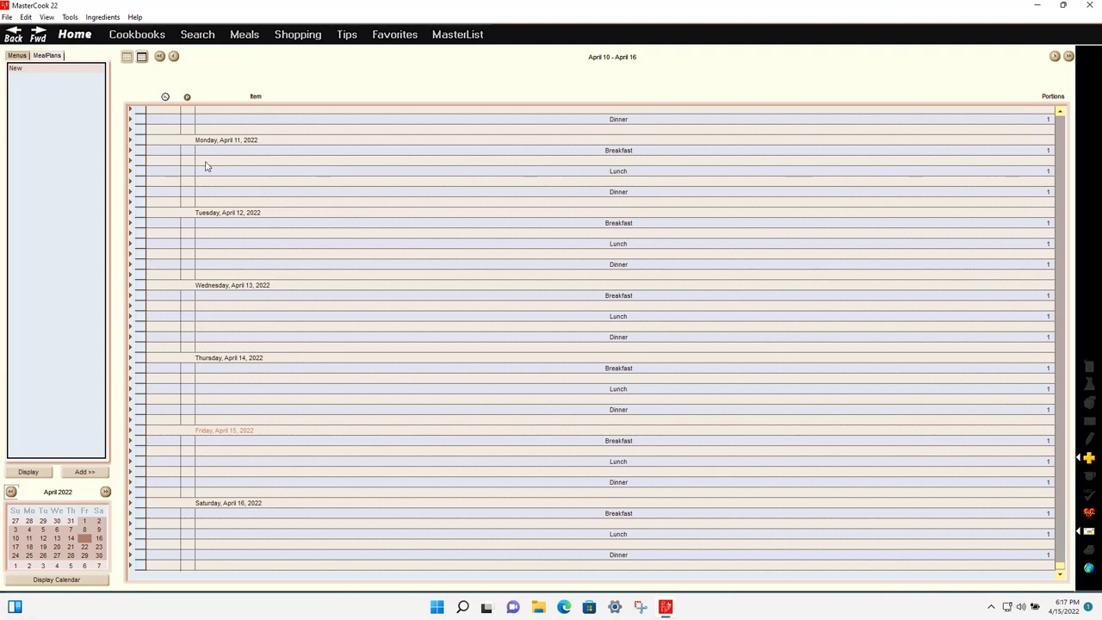
Insert the Apple Cobbler recipe from the Delicious Desserts cookbook under breakfast on Monday, April 11, 2022.
right_click(132, 164)
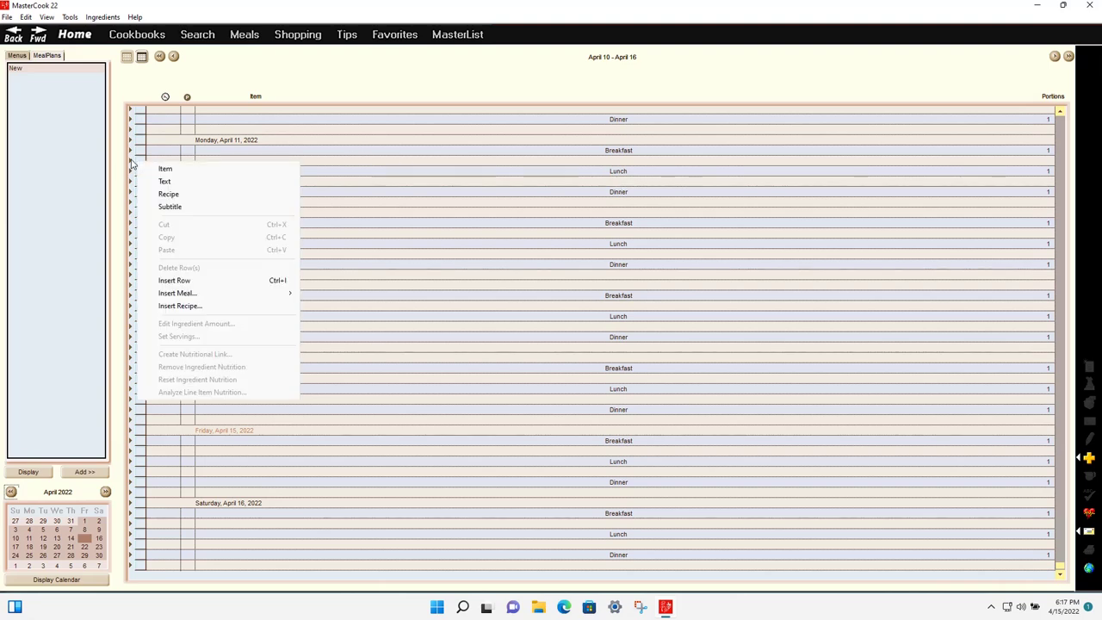
click(185, 197)
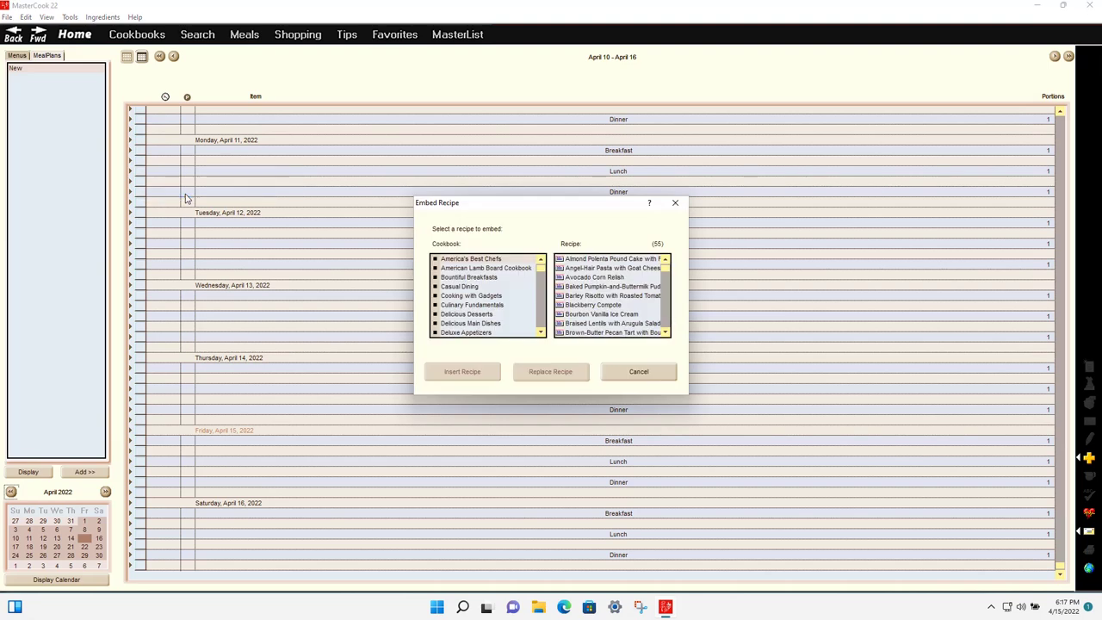
click(465, 314)
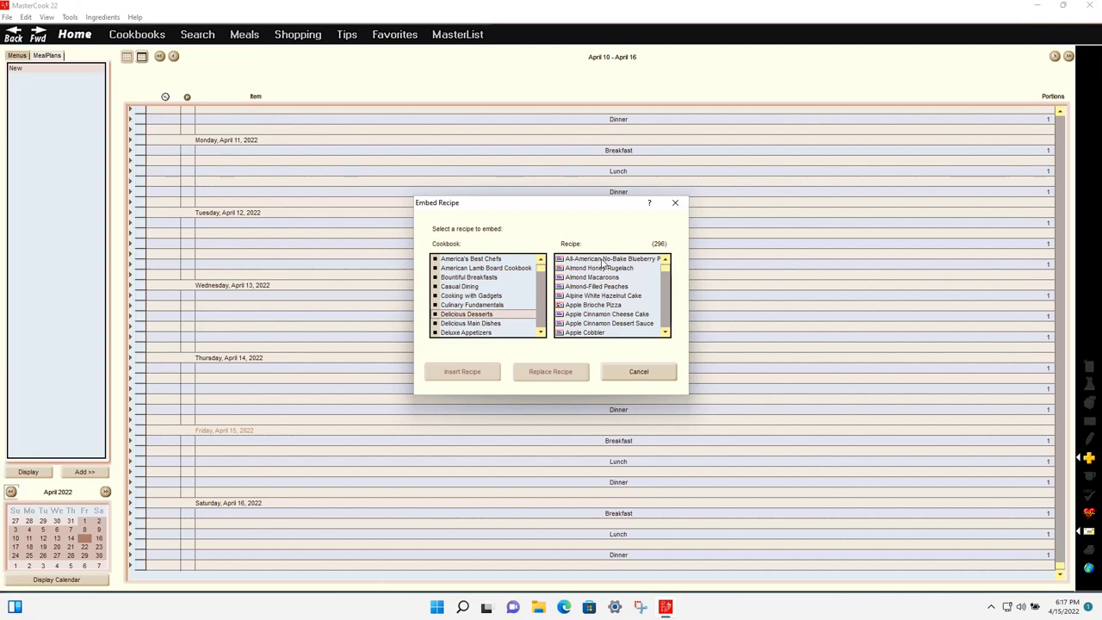
click(588, 331)
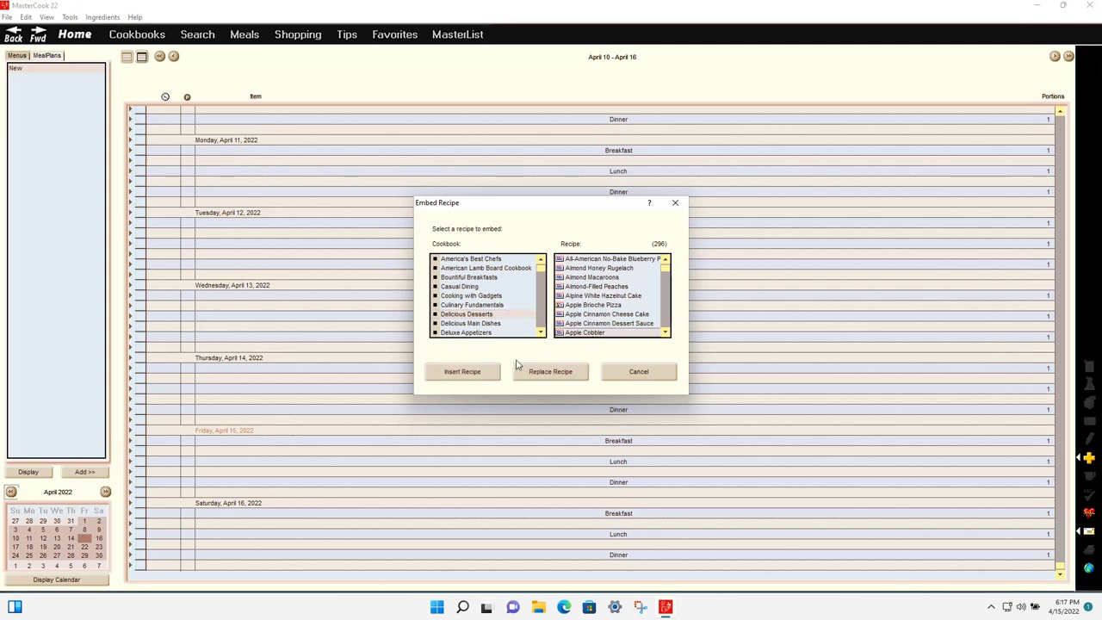
click(480, 377)
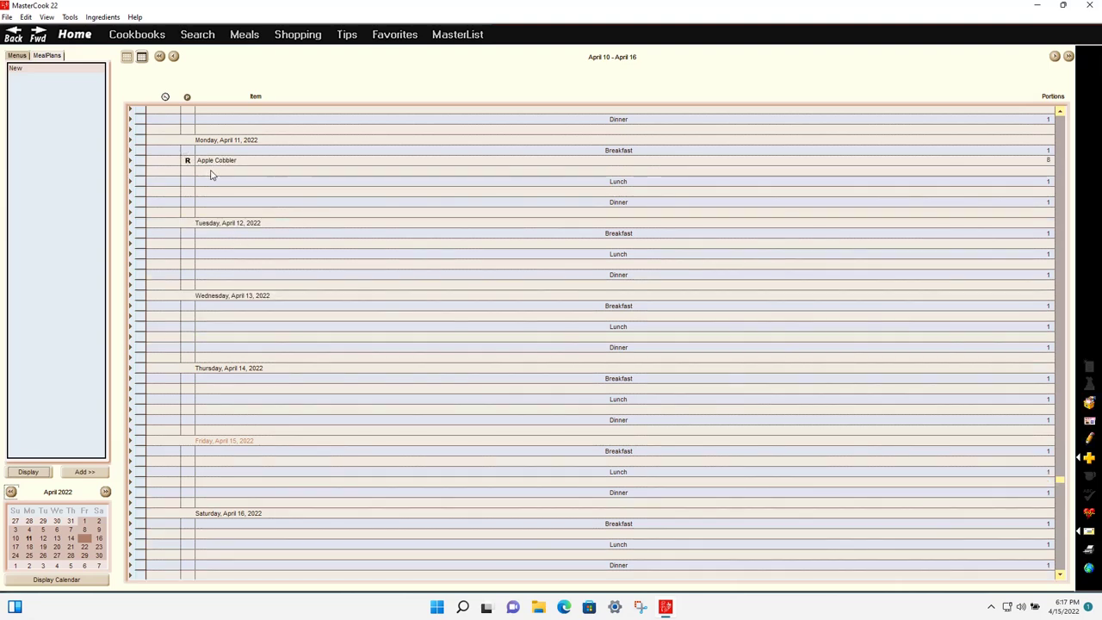
Add apple as an ingredient with a per-serving amount below Apple Cobbler in Monday's breakfast.
click(211, 175)
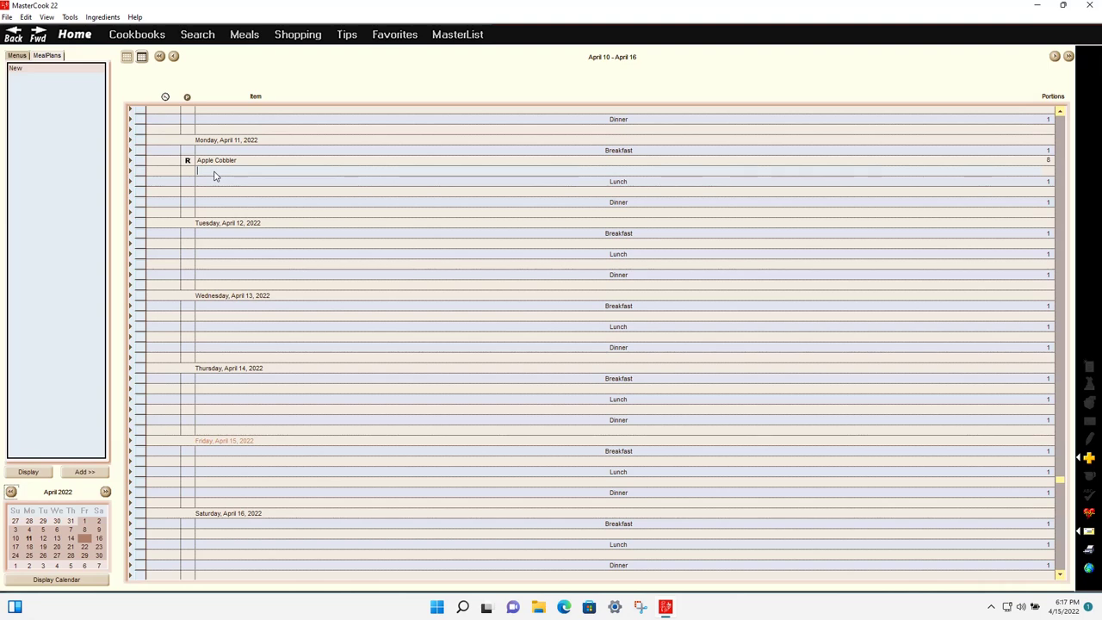
text(apple)
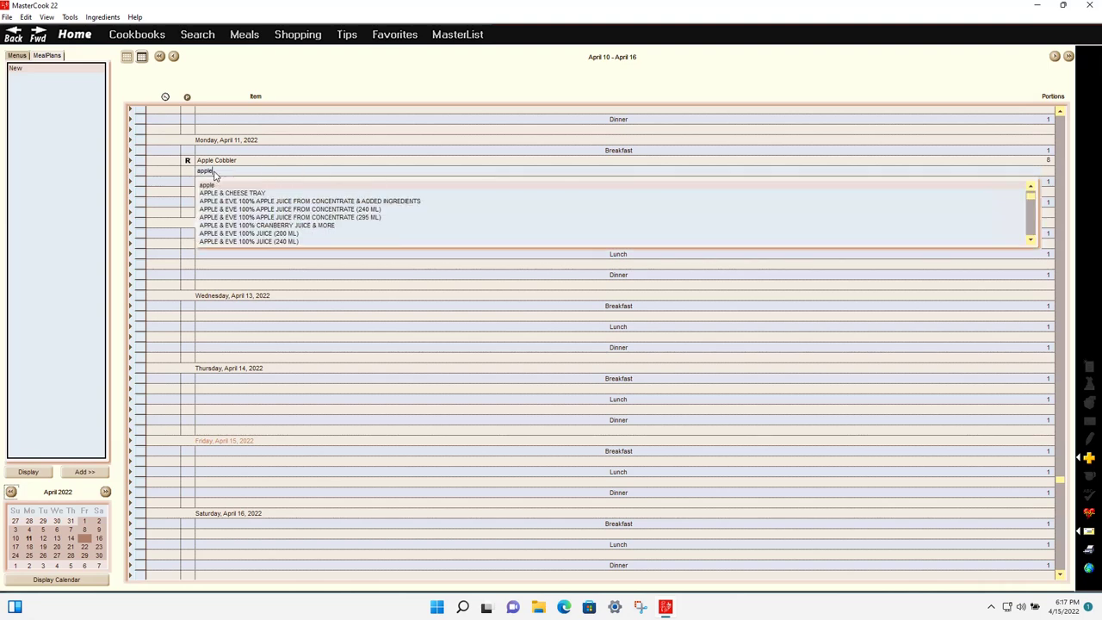
key(Return)
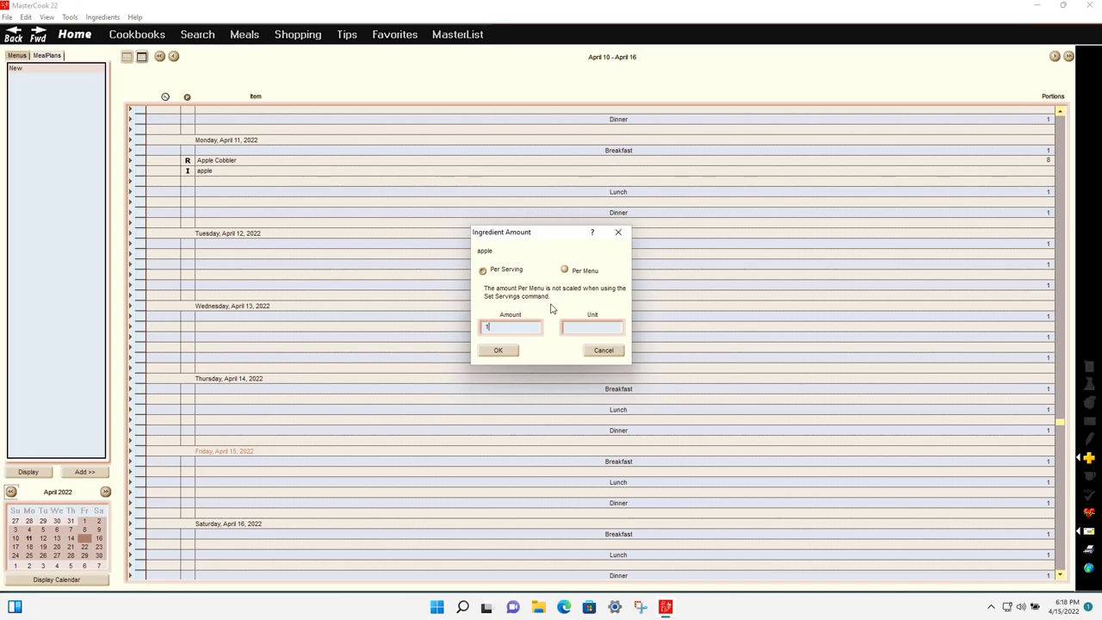
click(503, 350)
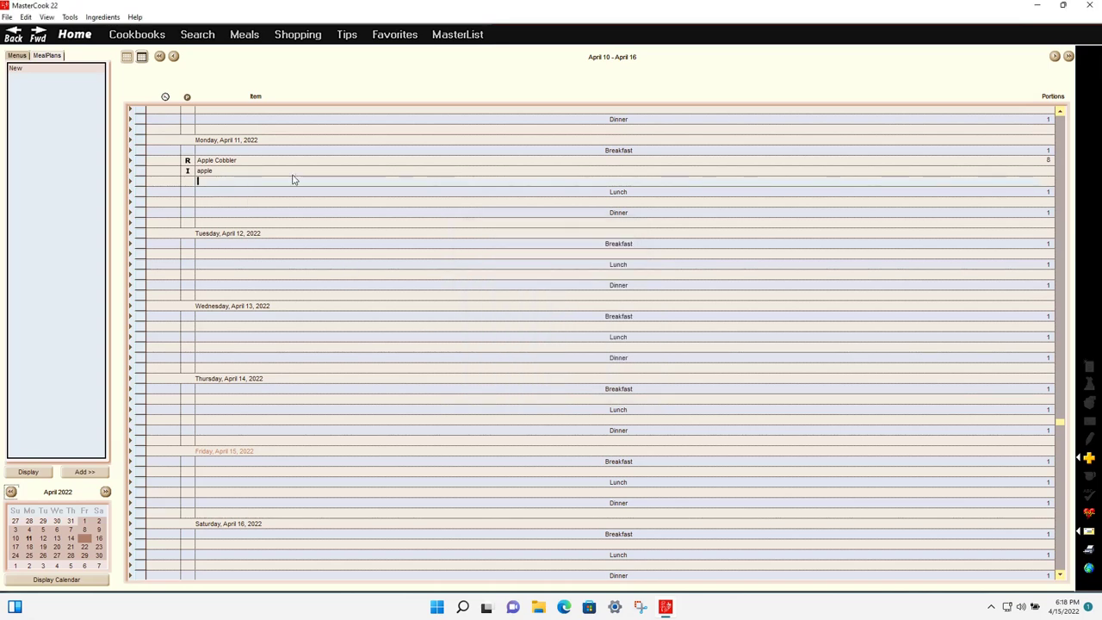
Open the MasterList in an enlarged window over the meal calendar and expand its list of cookbooks.
click(439, 38)
drag(142, 32, 479, 160)
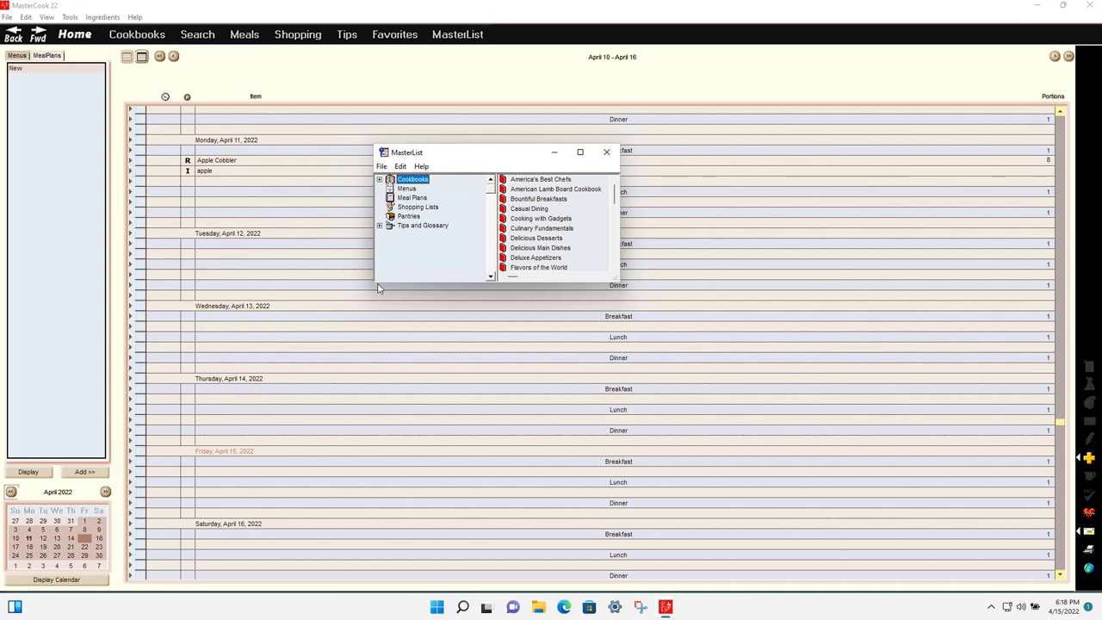
drag(376, 289, 368, 361)
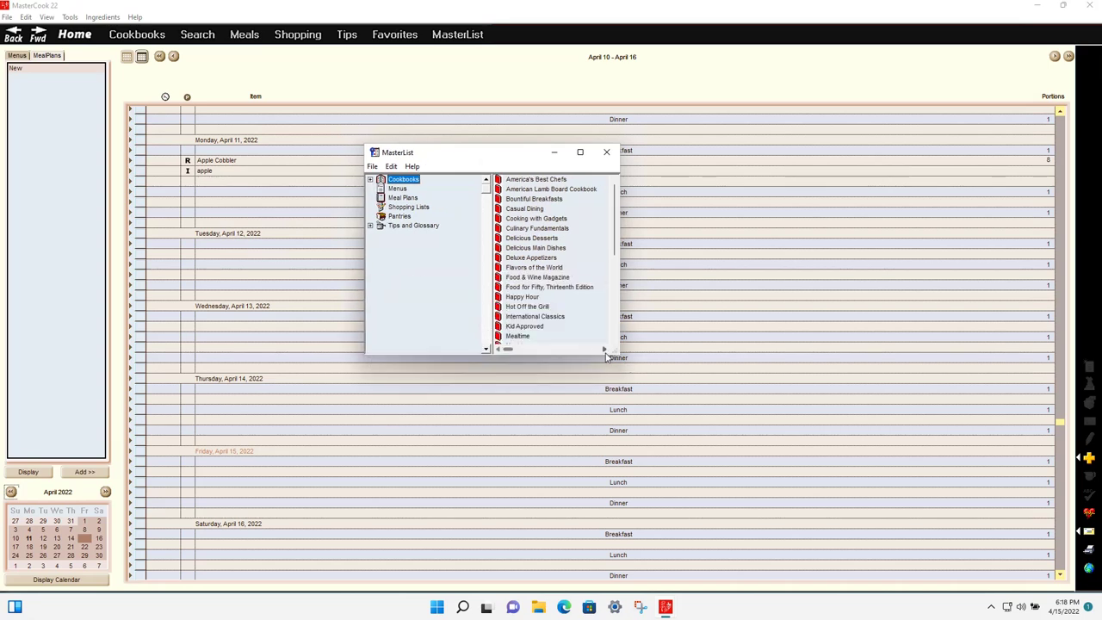
drag(620, 360, 792, 381)
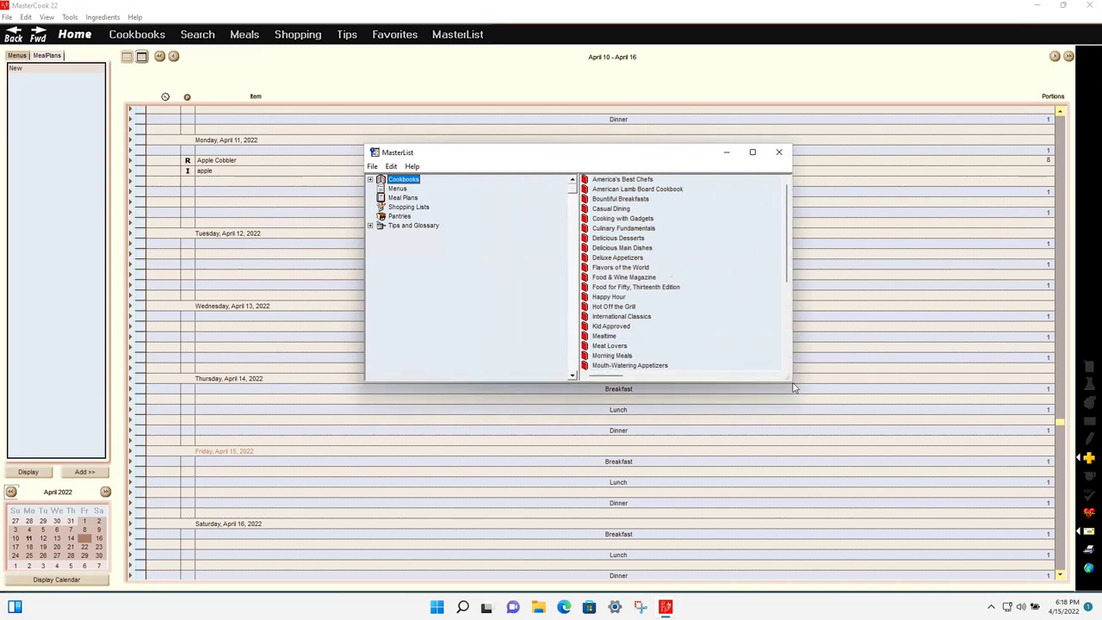
click(370, 180)
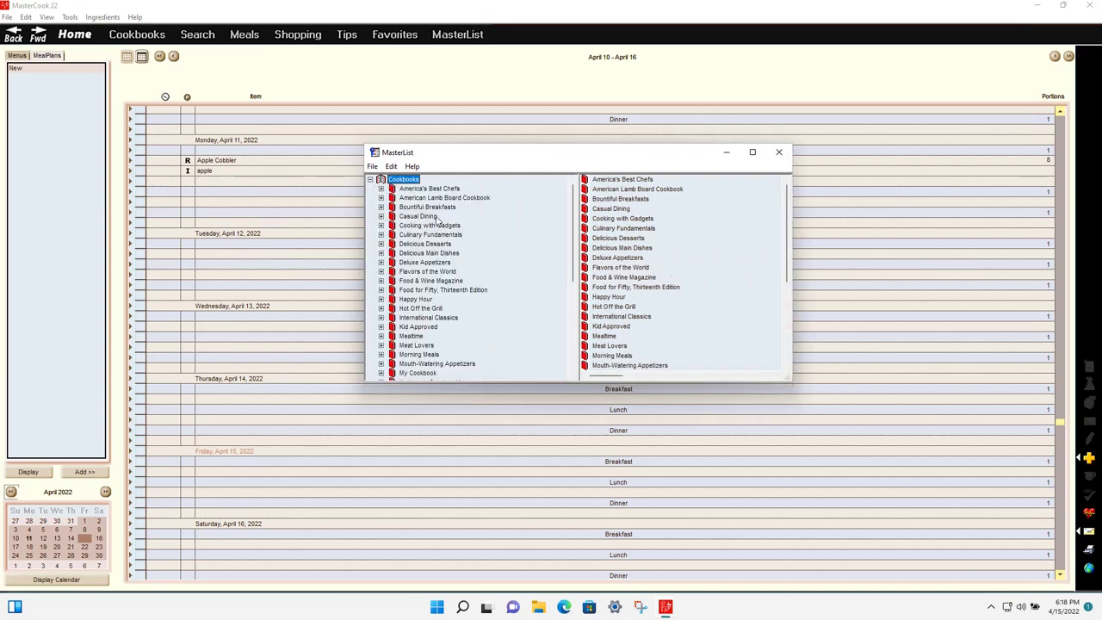
scroll(452, 272, down, 6)
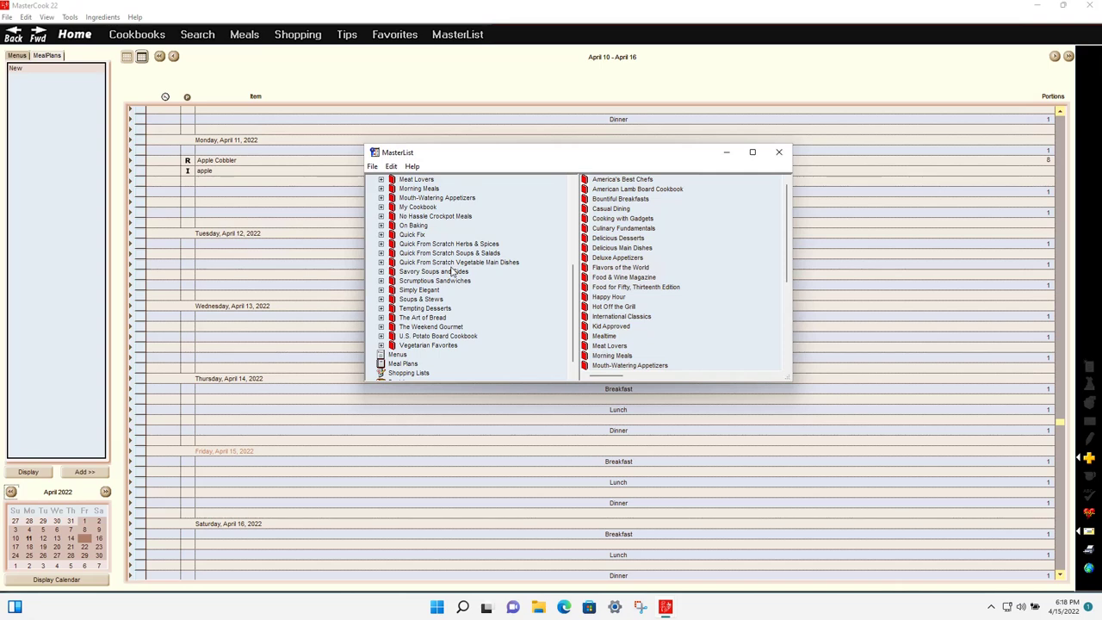
scroll(452, 272, up, 6)
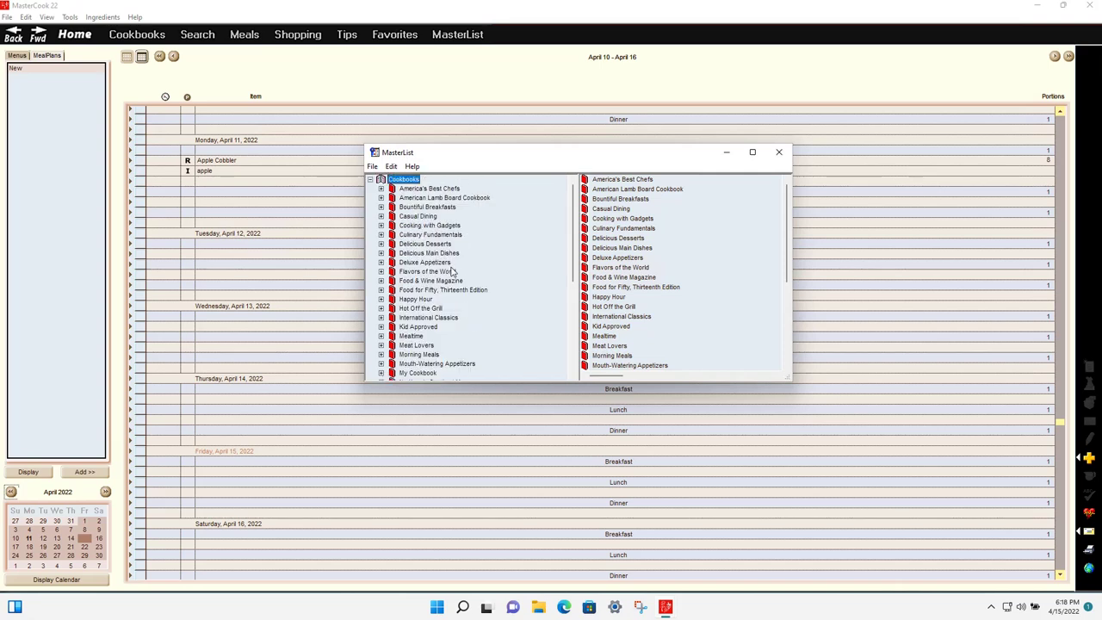
Expand the Casual Dining cookbook and view its All, Appetizer, Beverage and Breakfast recipe lists.
click(381, 216)
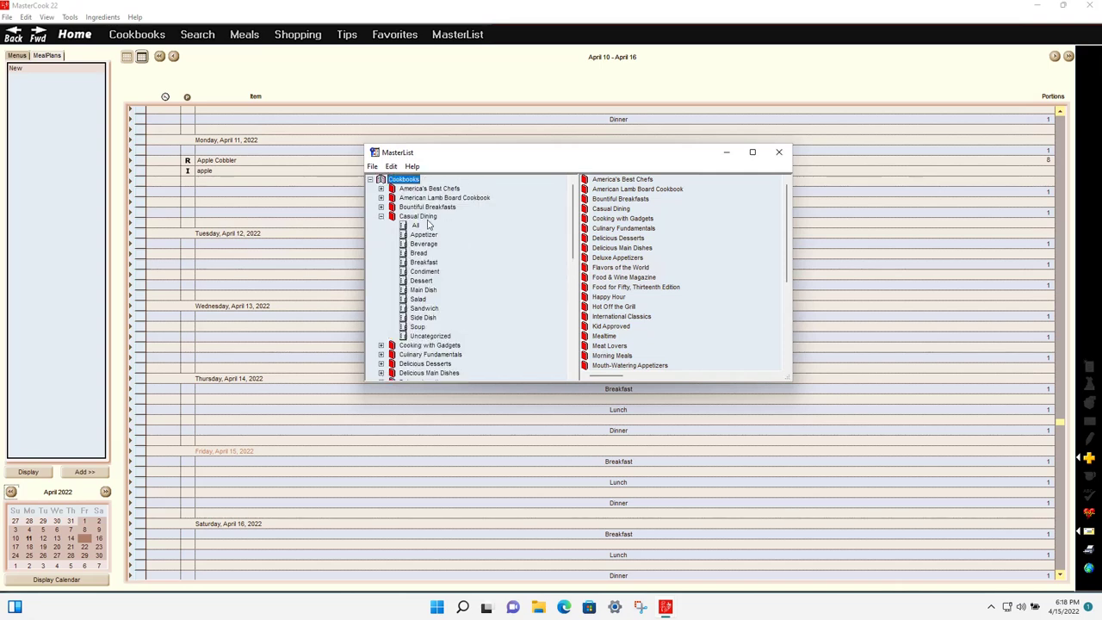
click(413, 225)
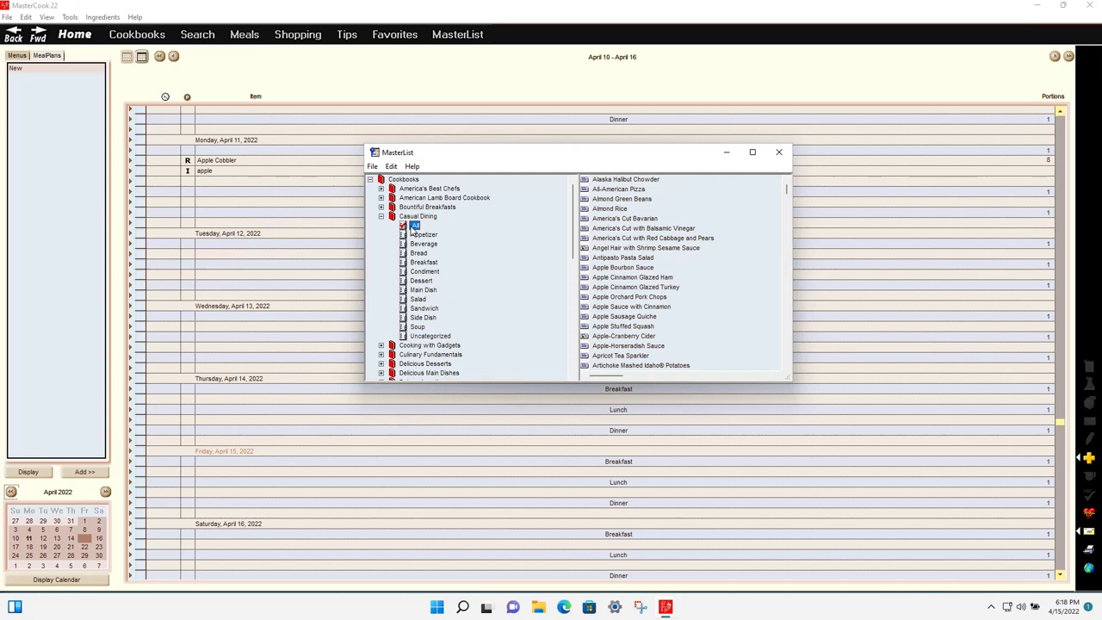
click(417, 235)
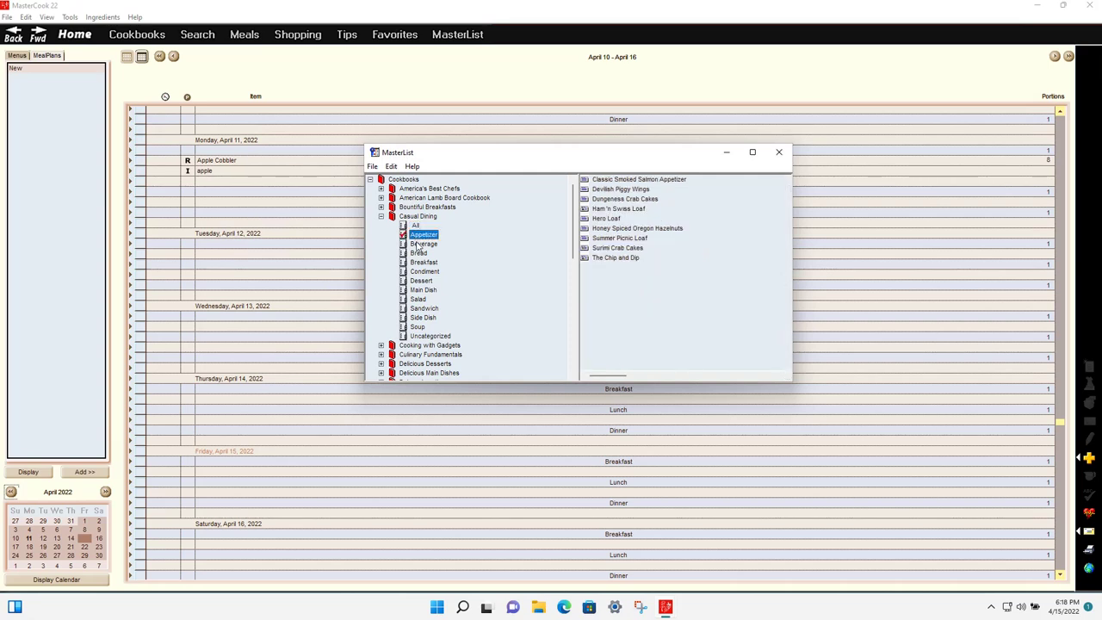
click(419, 245)
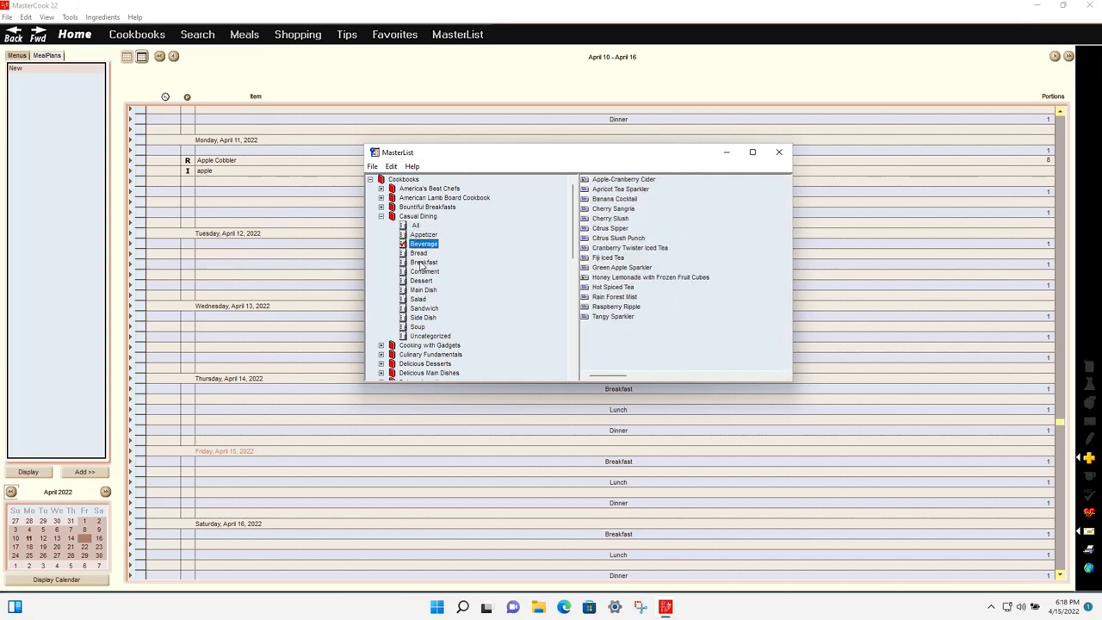
click(421, 262)
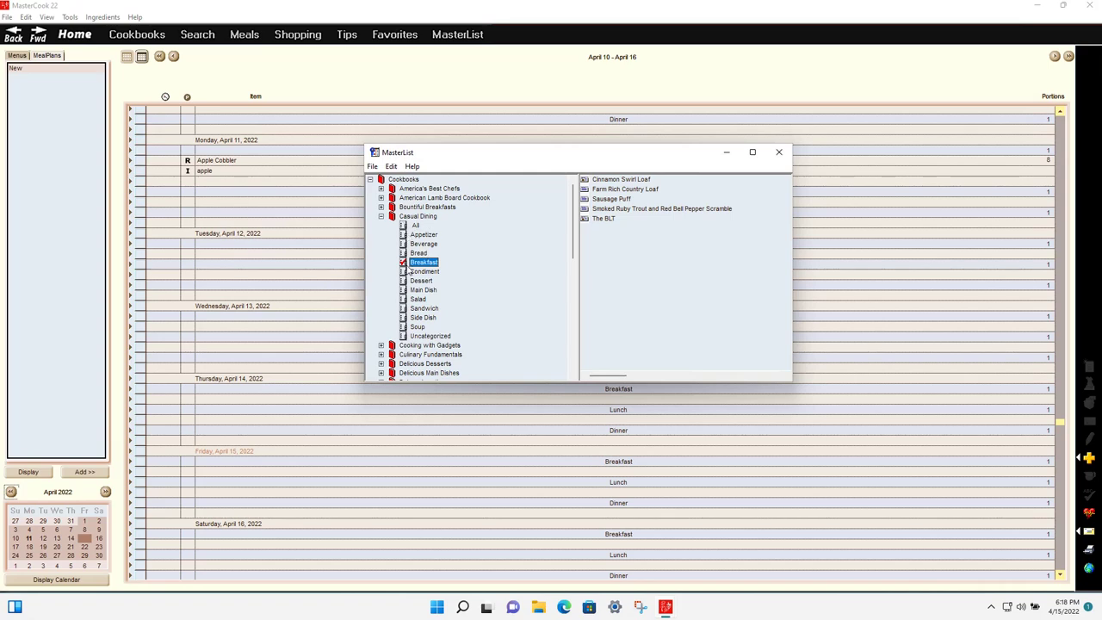
Add the Sausage Puff and The BLT recipes together from the MasterList to breakfast on Tuesday, April 12, 2022.
click(623, 199)
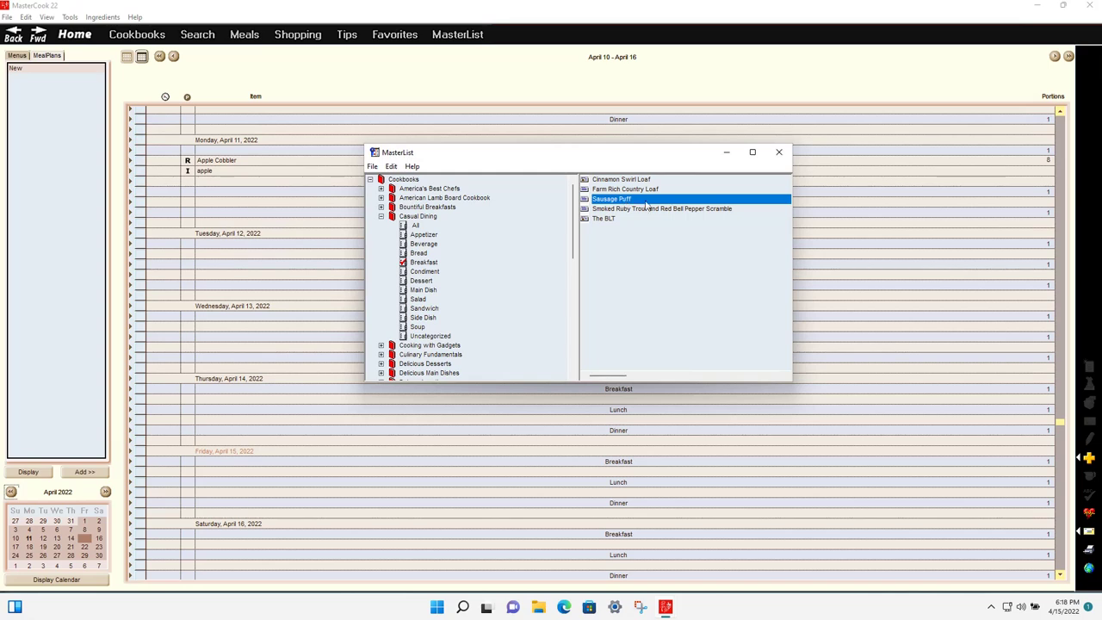
ctrl+click(609, 220)
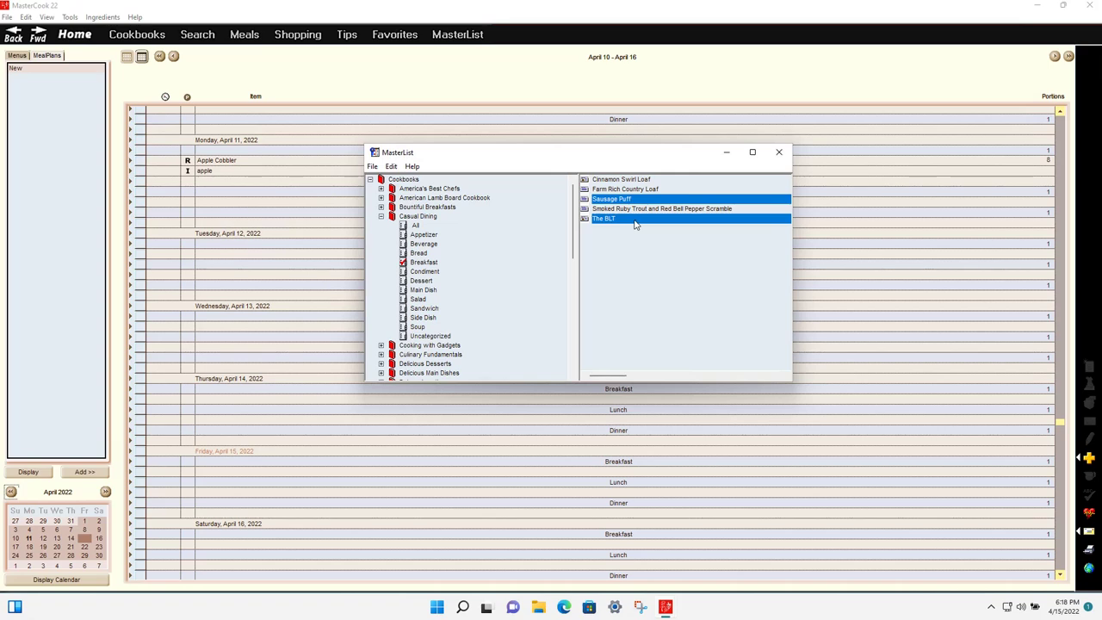
click(639, 241)
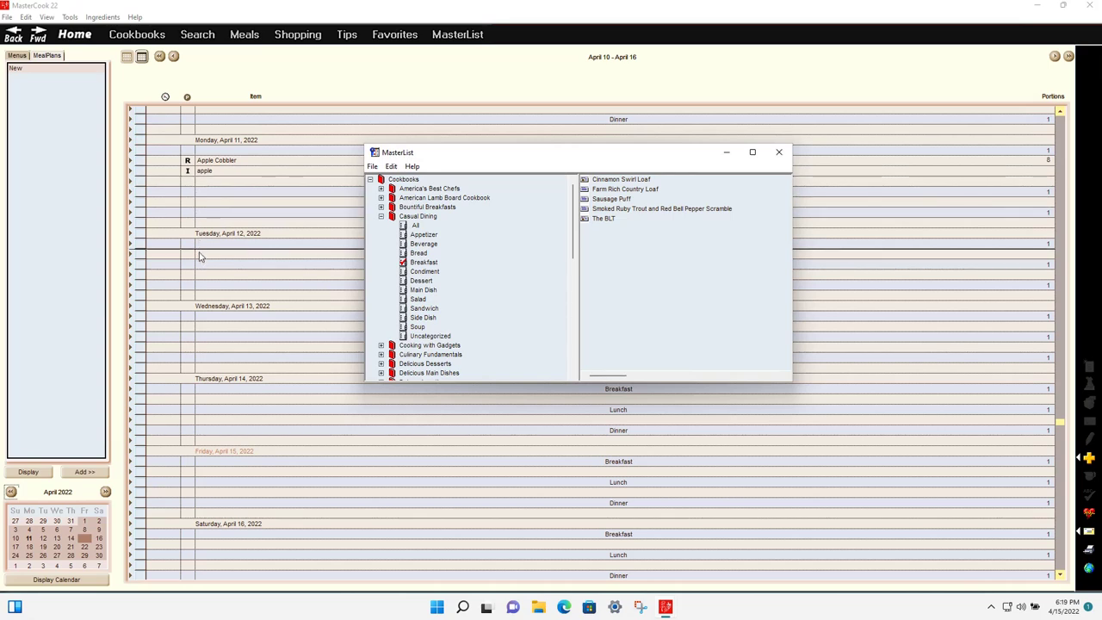
drag(198, 254, 199, 255)
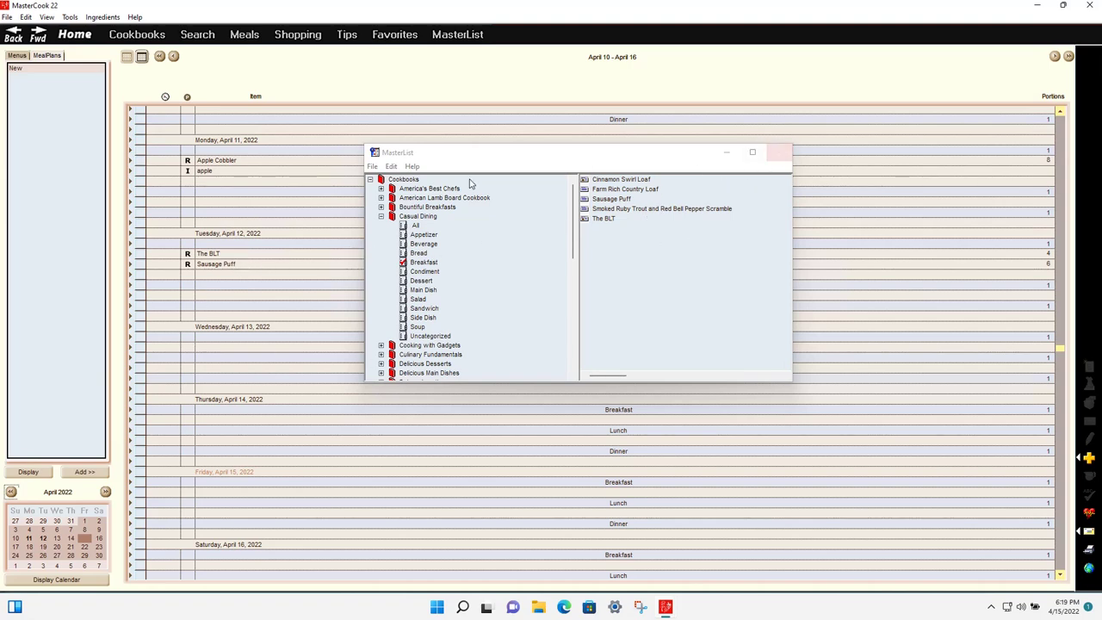
Open a second MasterList window, place it clear of the first, and list all Cooking with Gadgets recipes in it.
click(372, 166)
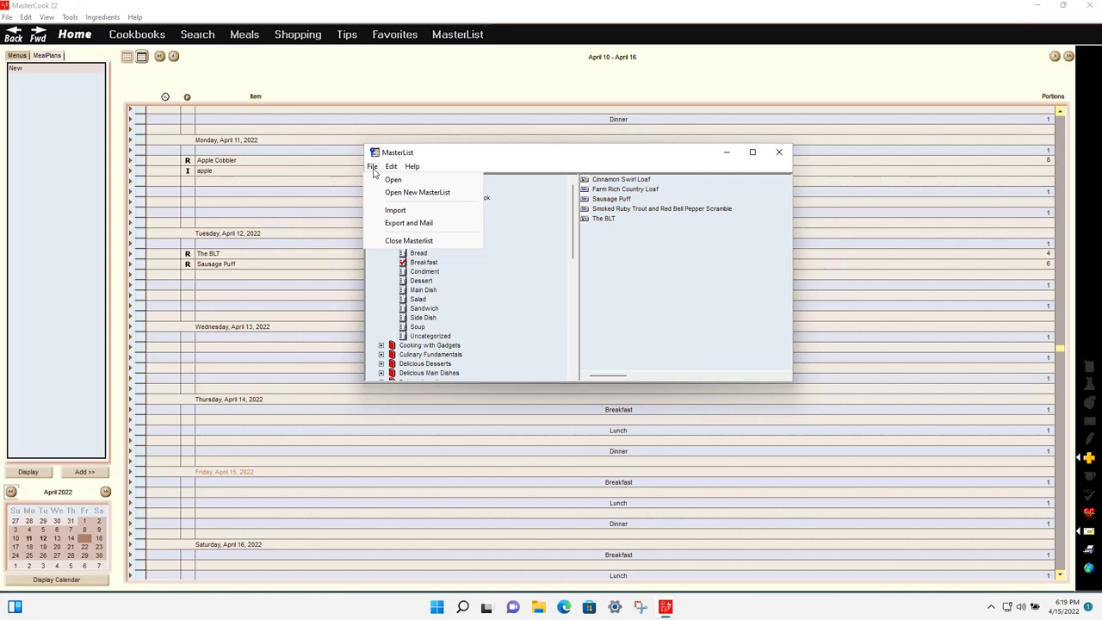
click(405, 194)
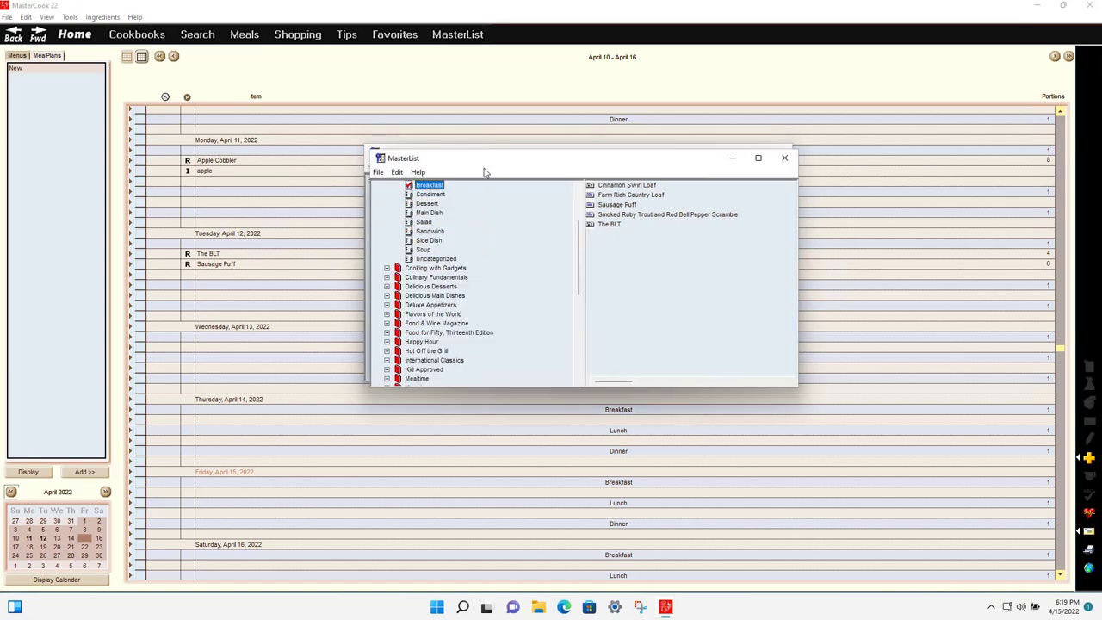
drag(523, 163, 665, 334)
click(619, 191)
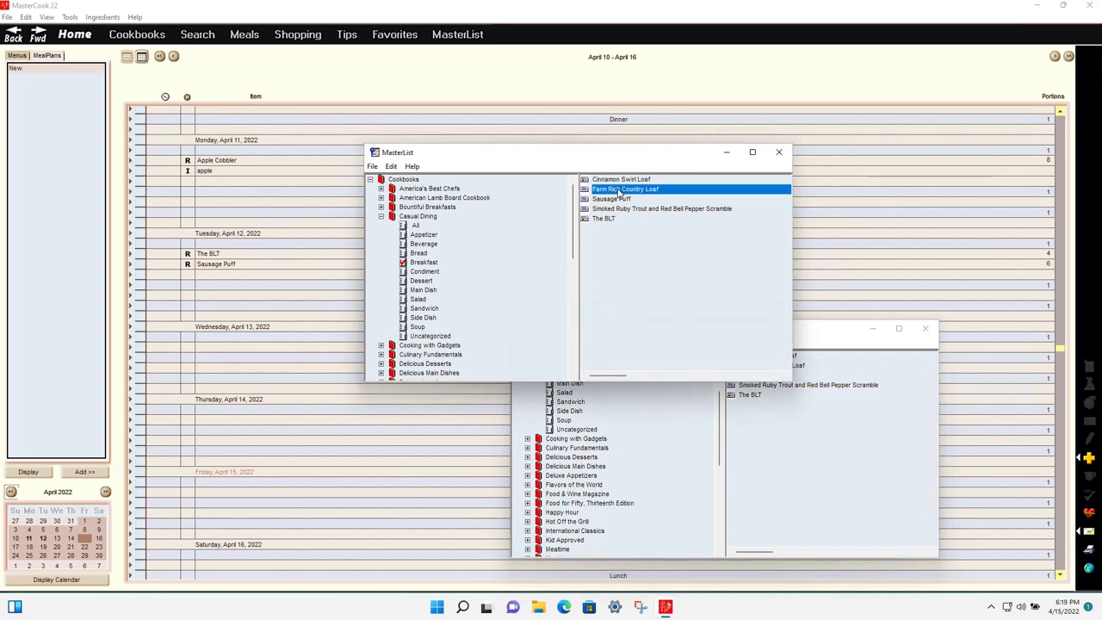
click(843, 334)
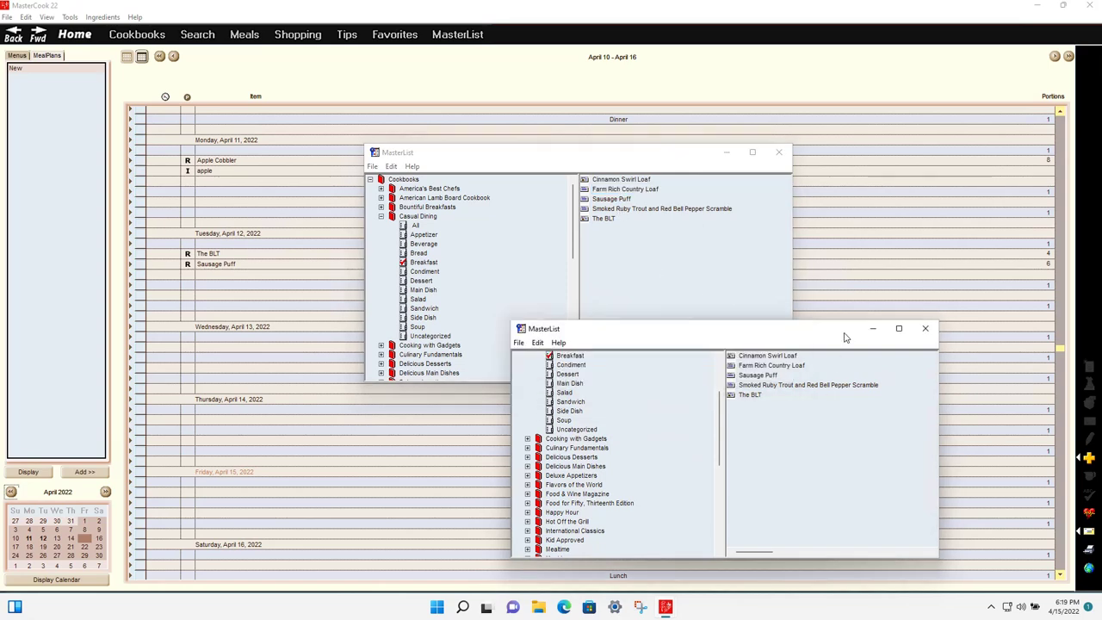
click(528, 440)
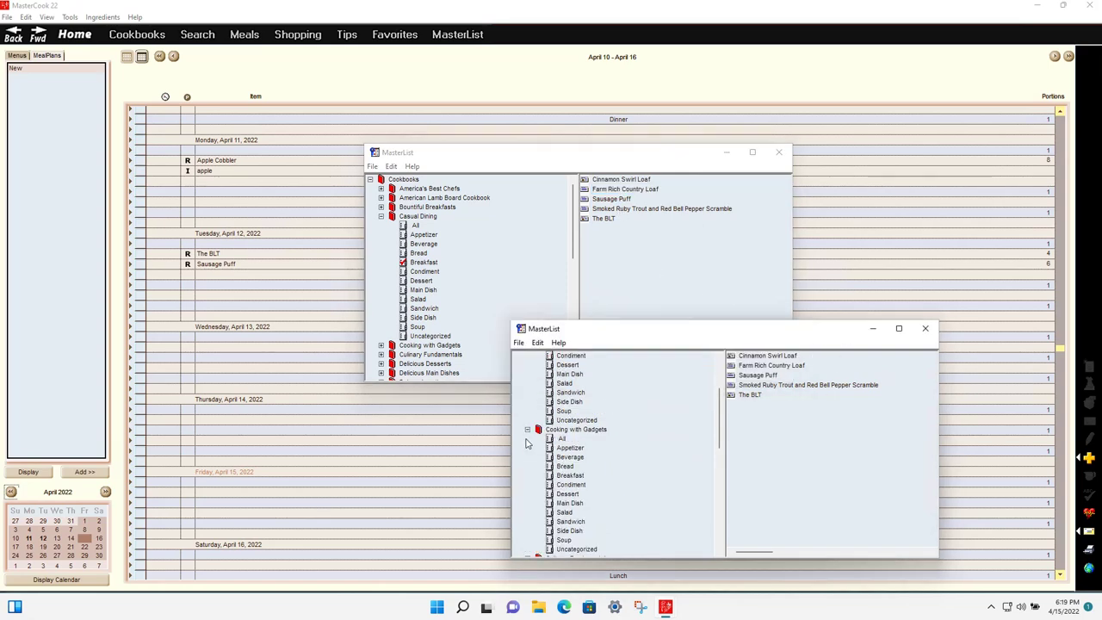
click(561, 438)
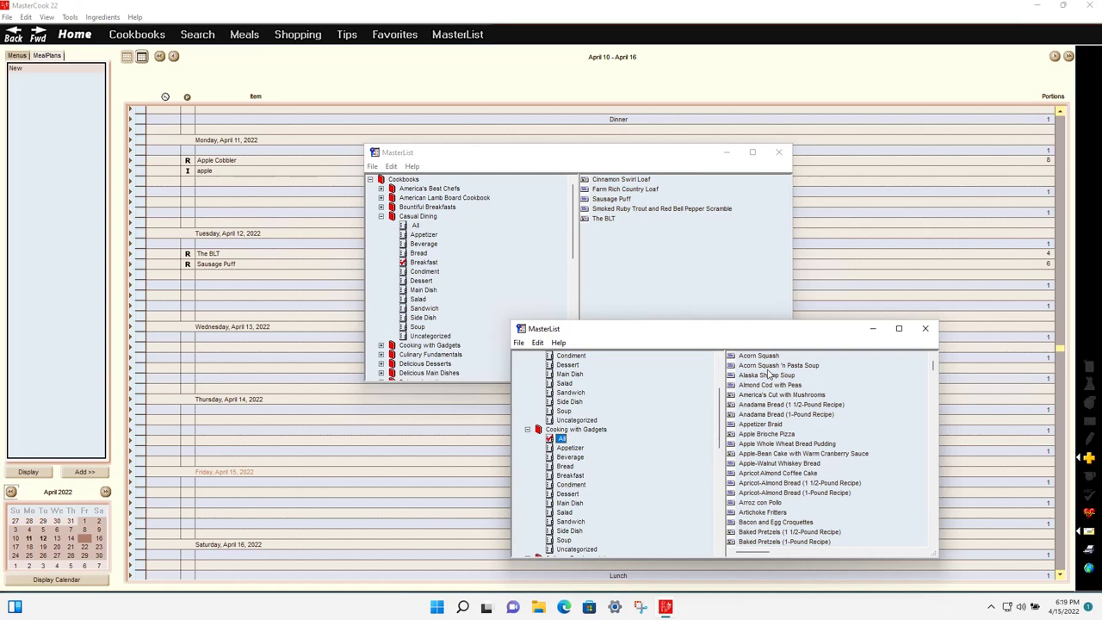
Copy the Sausage Puff recipe from Casual Dining into the Cooking with Gadgets cookbook and close both MasterList windows.
click(652, 214)
click(650, 211)
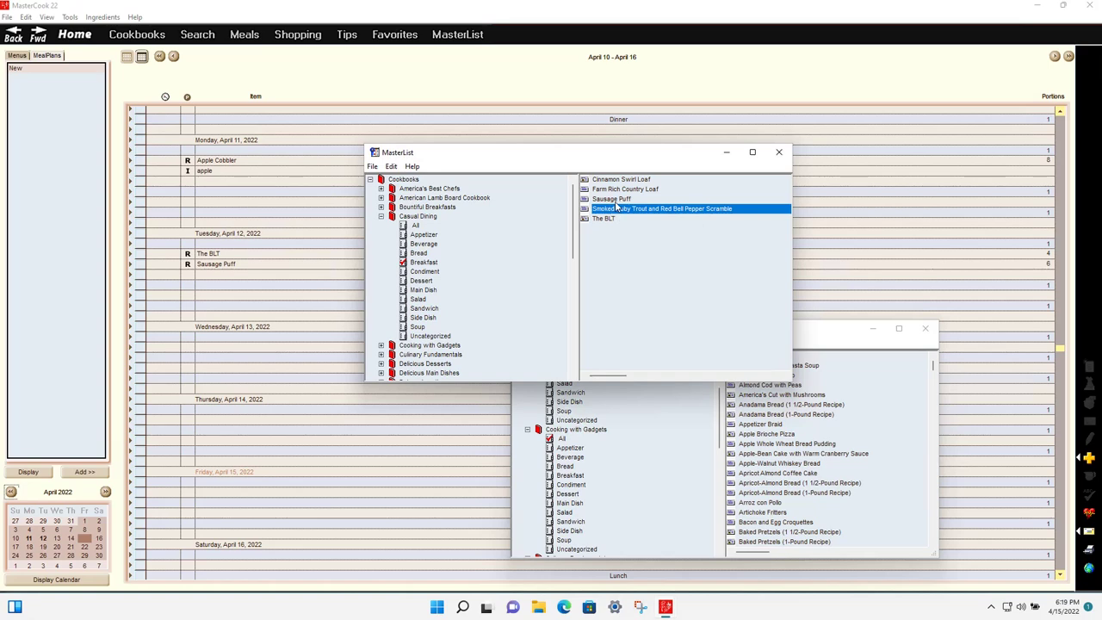
click(617, 200)
click(618, 210)
click(617, 200)
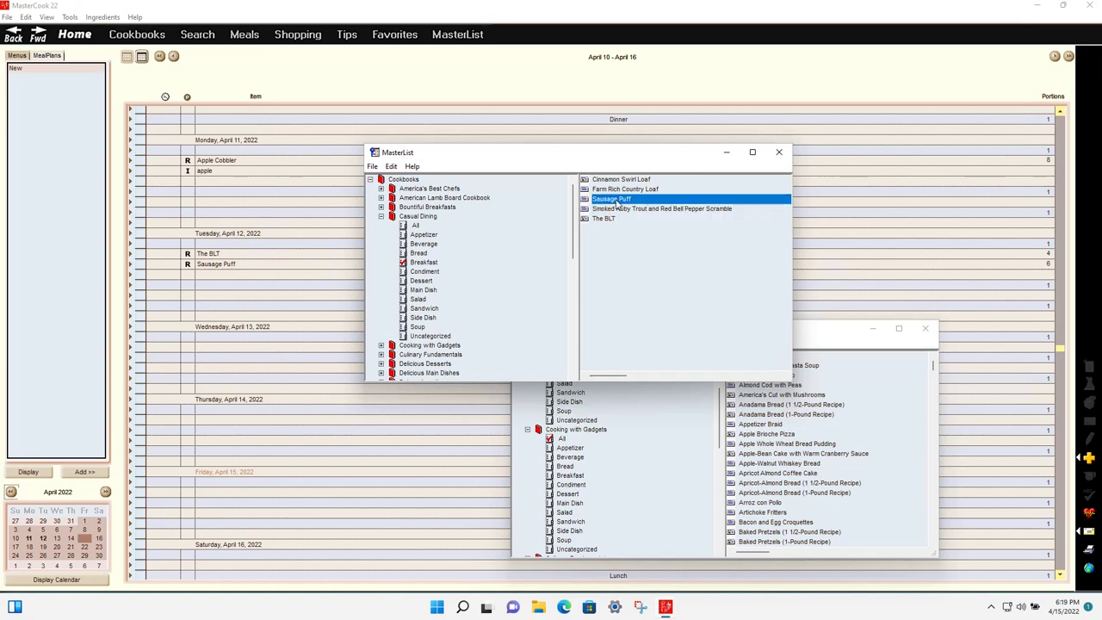
click(812, 366)
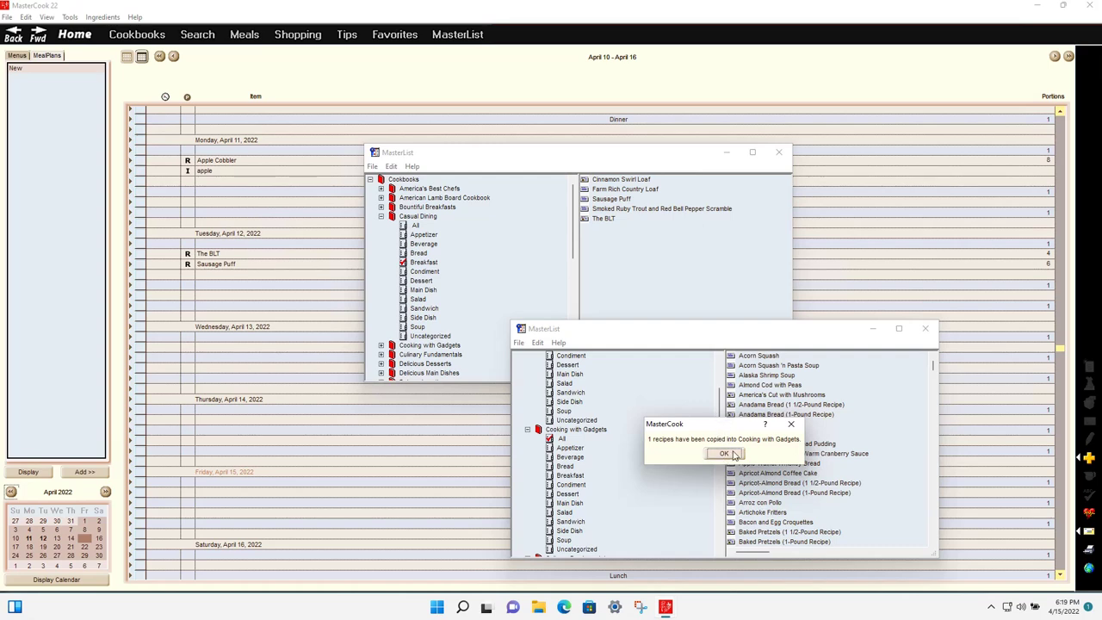
click(724, 453)
click(925, 328)
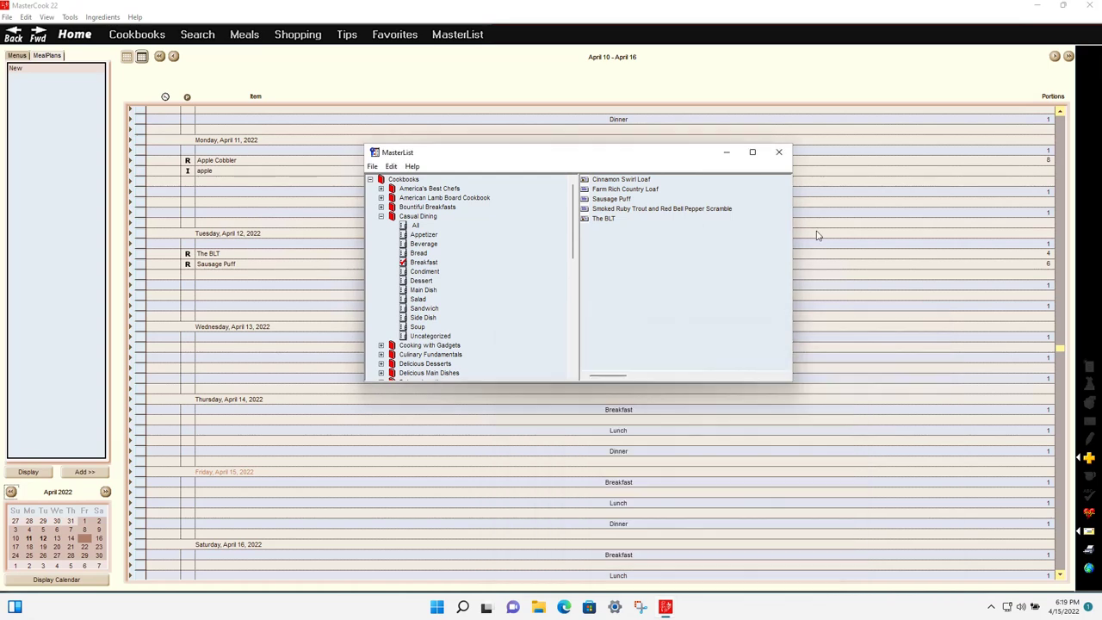
click(778, 152)
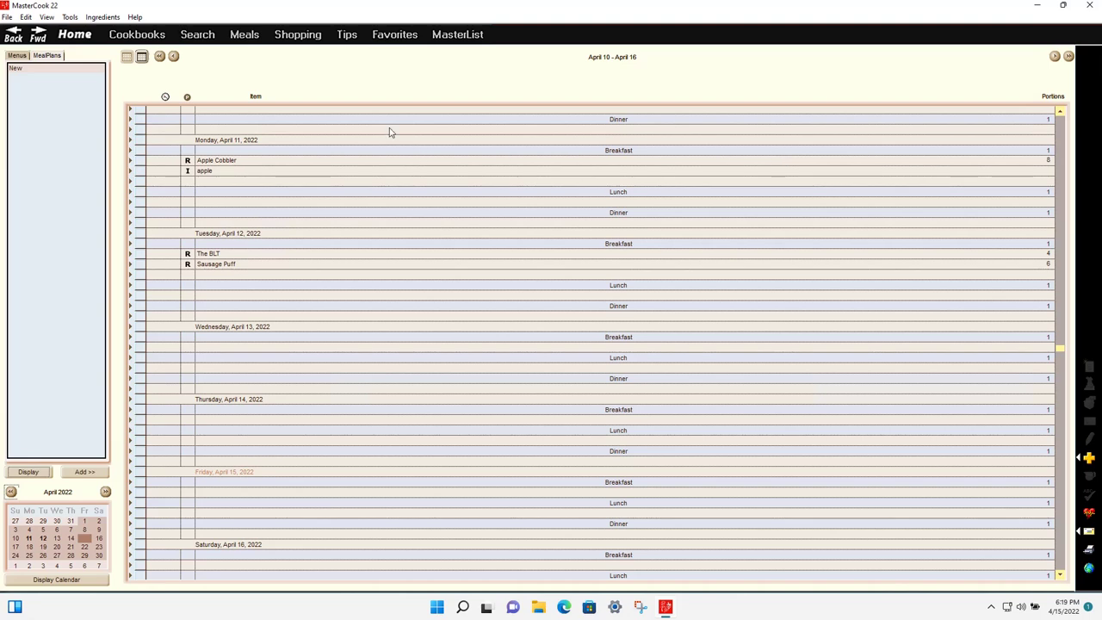
View the Sample Shopping List in the shopping section and the Sample Pantry in the pantry section.
click(298, 36)
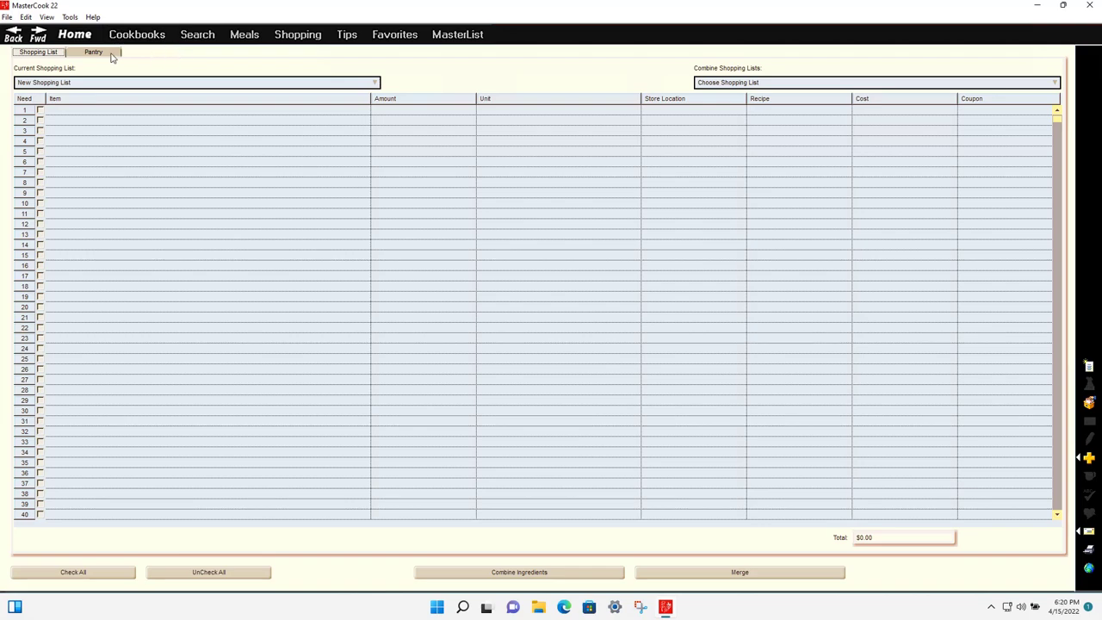
click(62, 84)
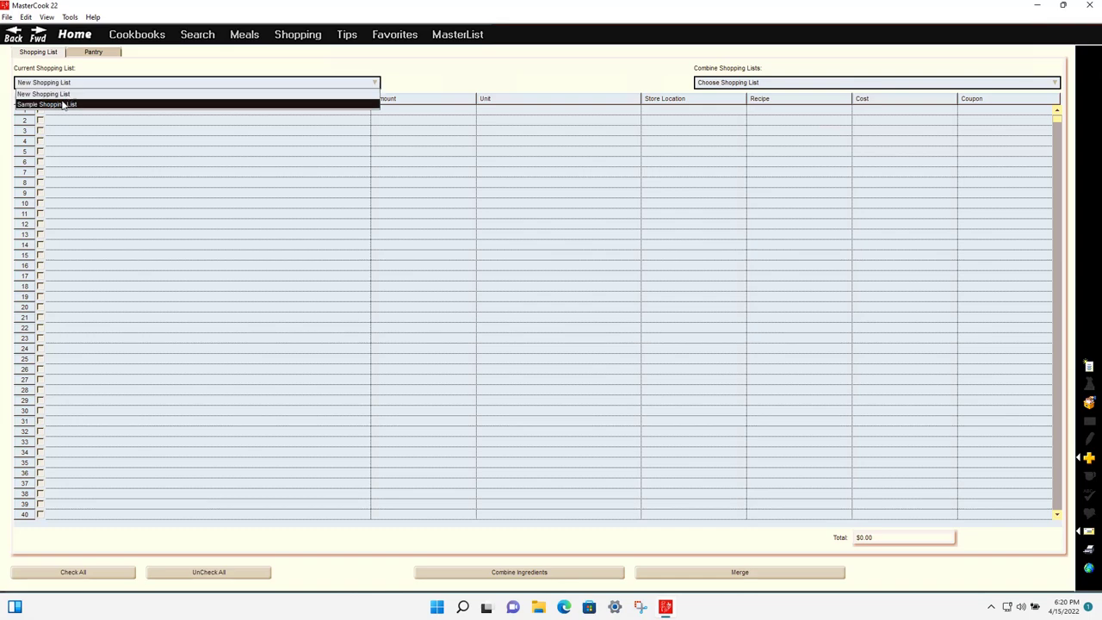
click(58, 104)
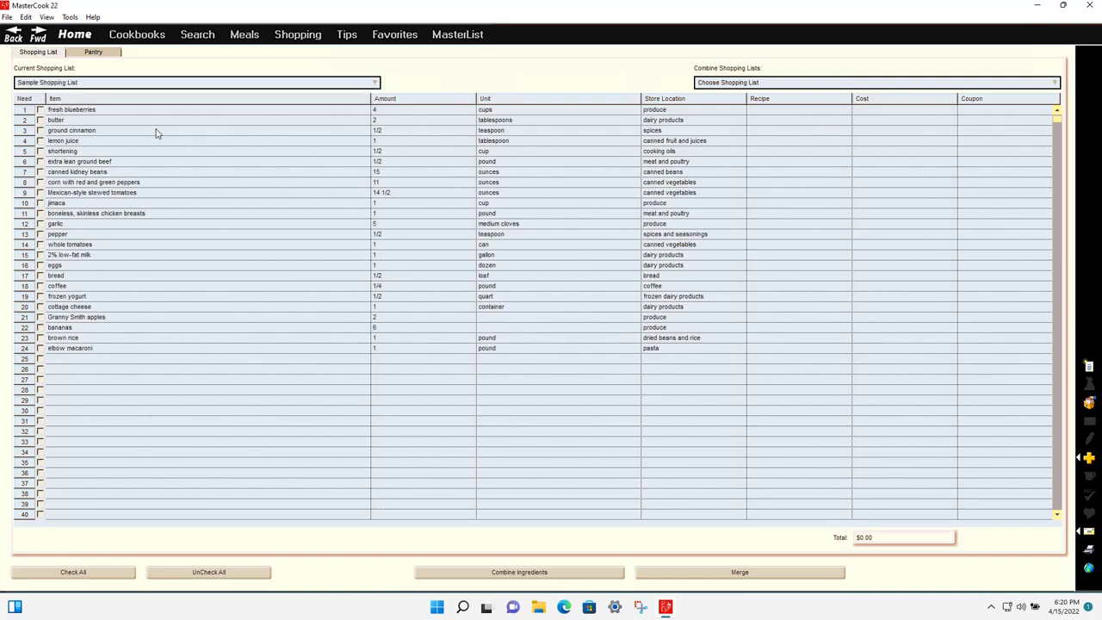
click(89, 53)
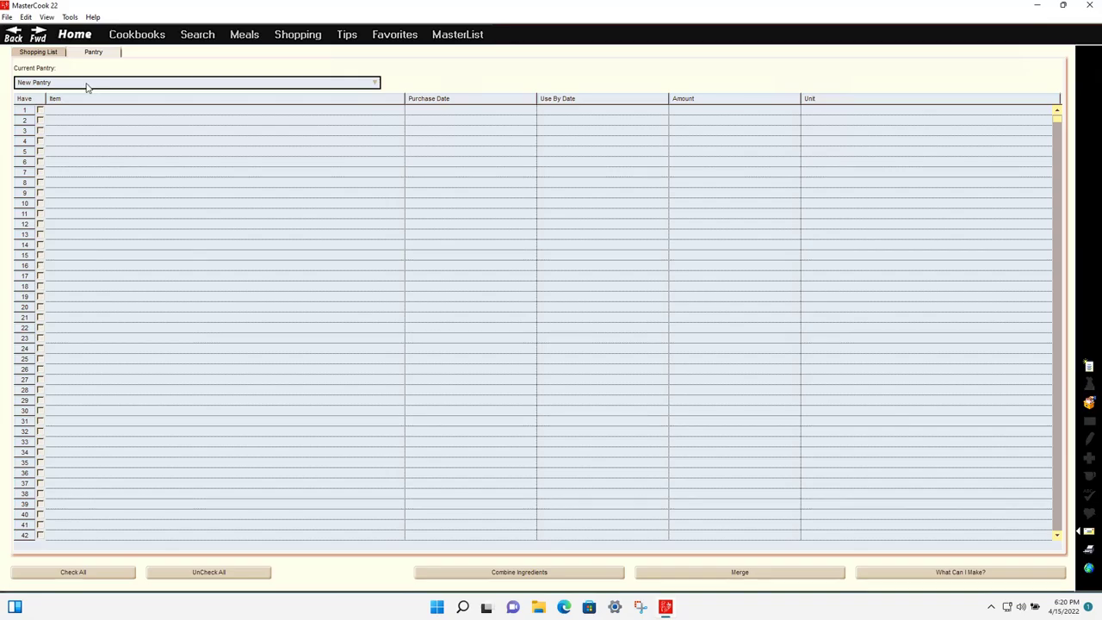
click(86, 87)
click(69, 104)
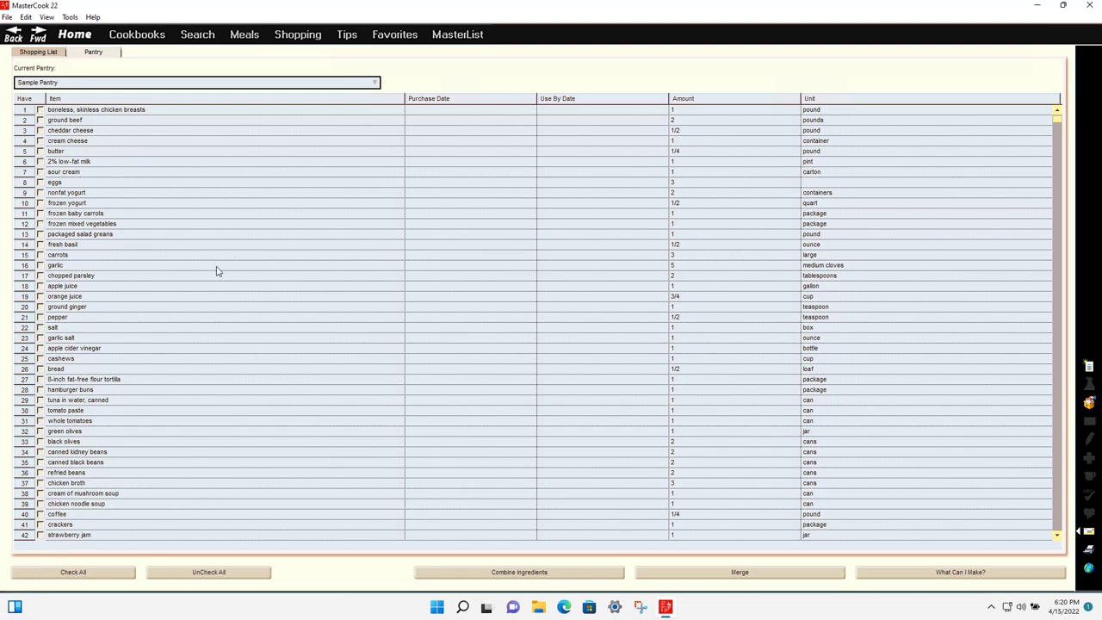
View the Aadzuki Bean and Adding Oil To A Pan cooking tips, and open and close the latter's video.
click(348, 35)
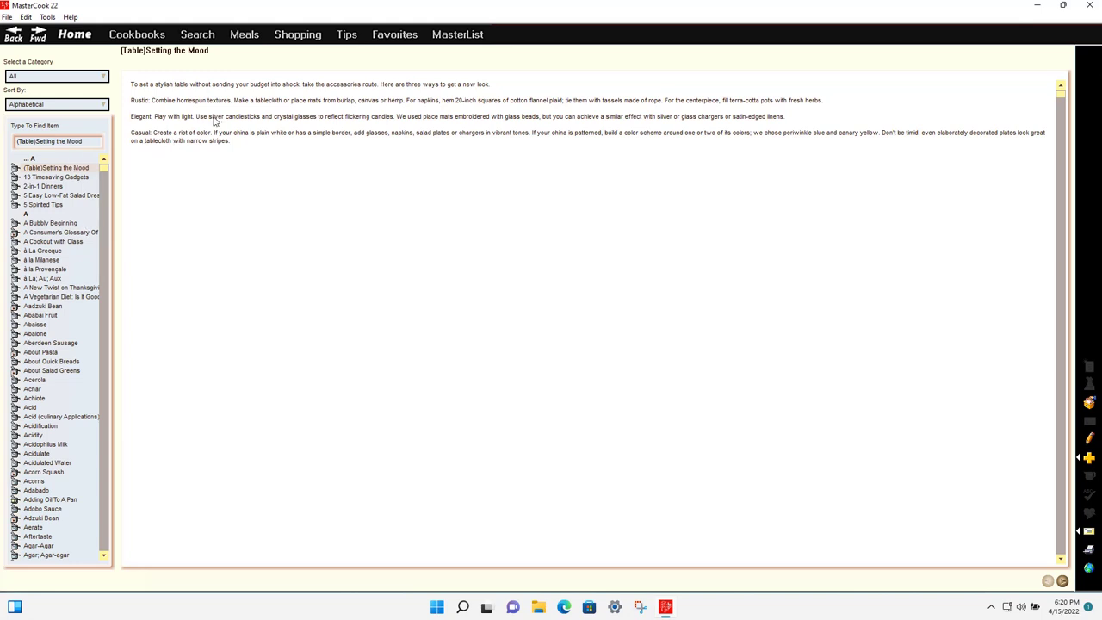
click(19, 307)
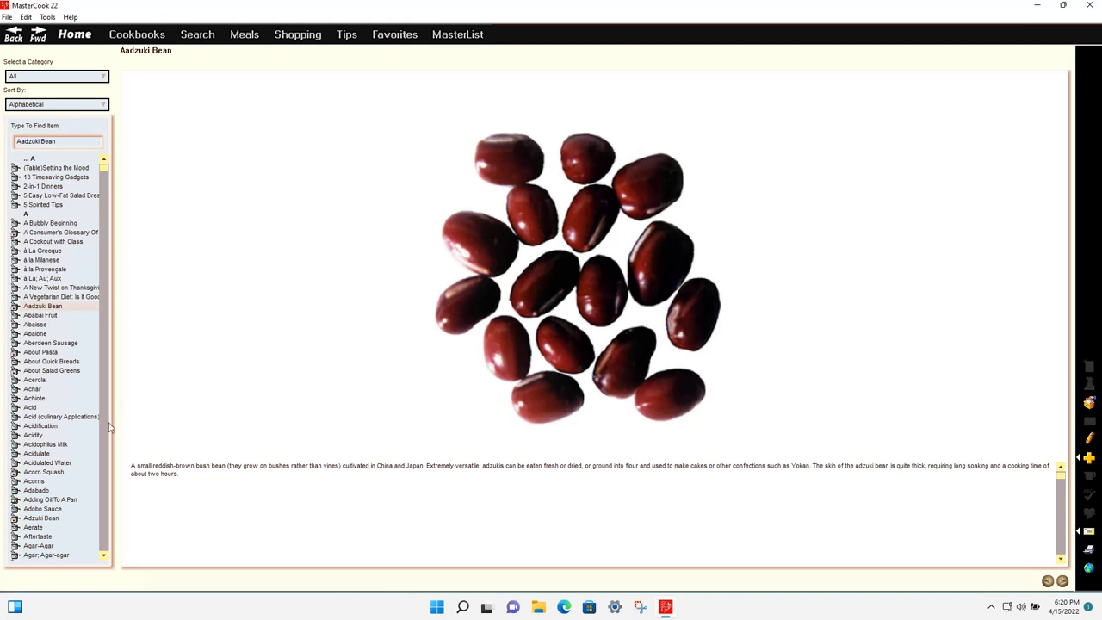
click(15, 500)
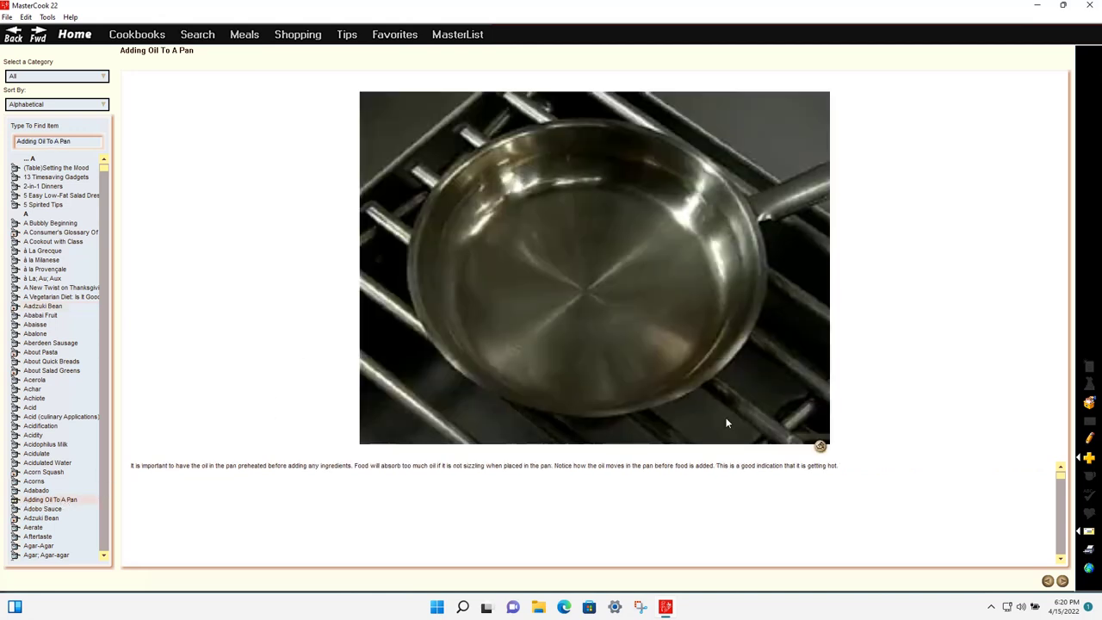
click(560, 263)
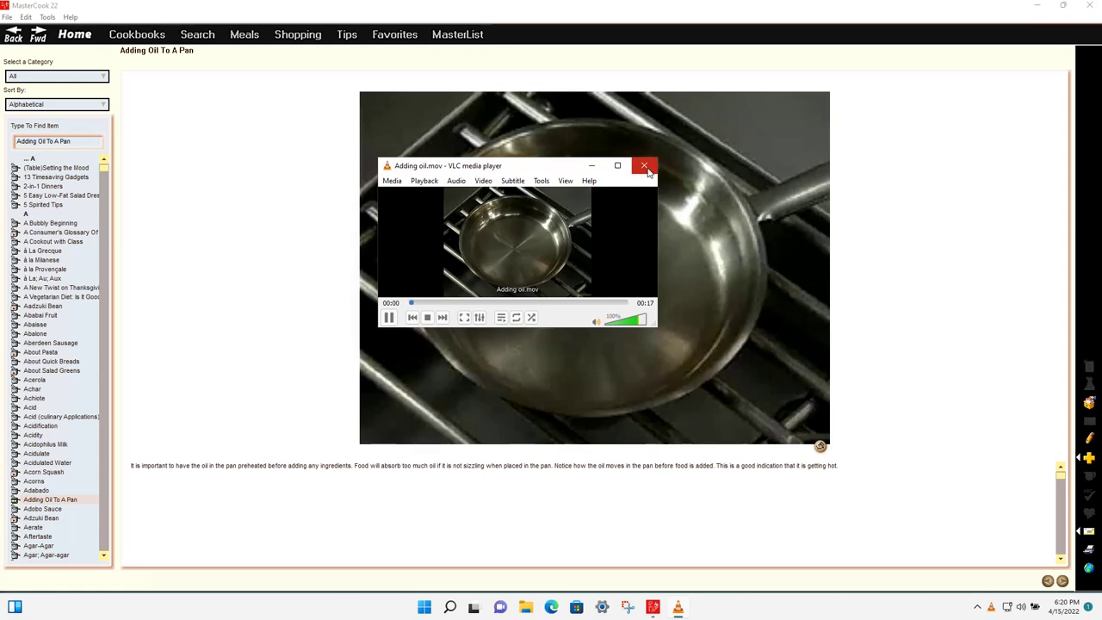
click(644, 165)
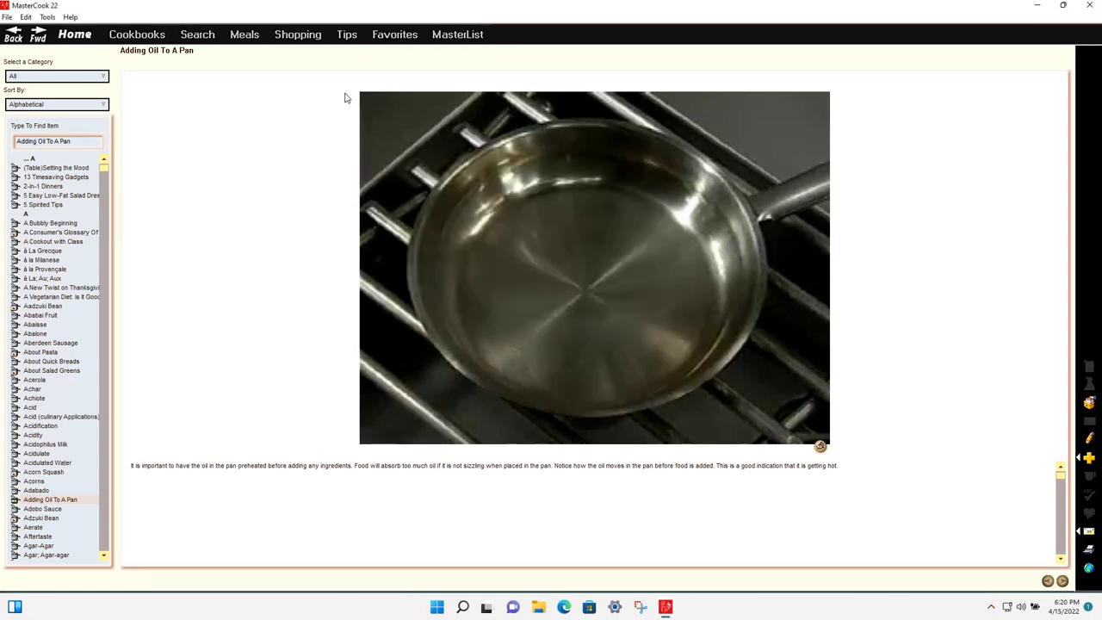
Add the Blackened Chicken Salad recipe from the Quick Fix cookbook to Favorites and view the favorite recipes.
click(392, 43)
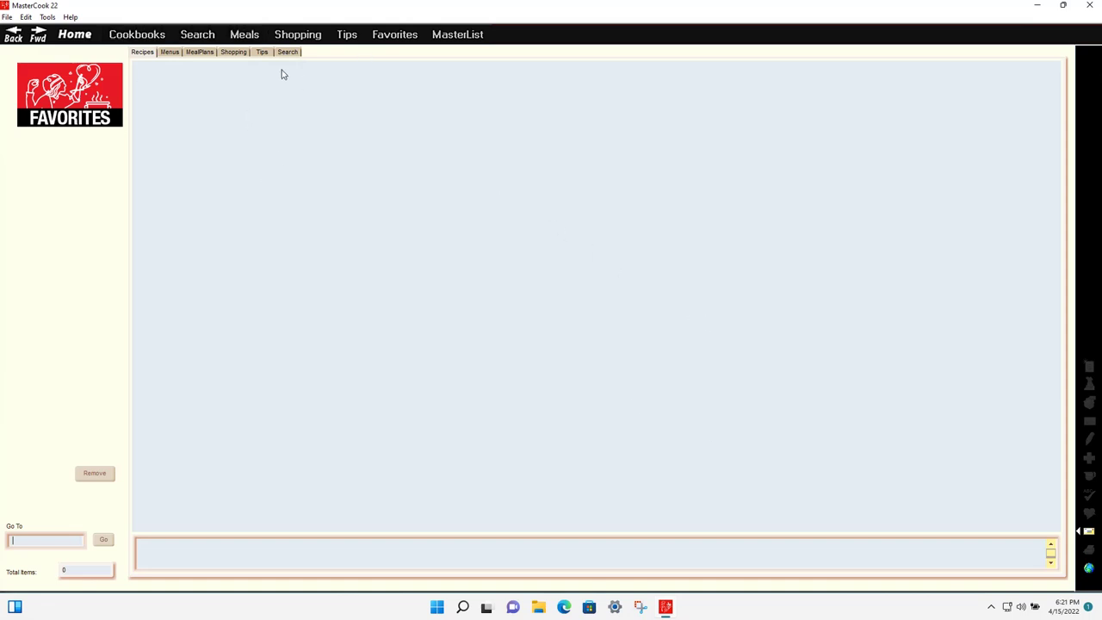
click(141, 37)
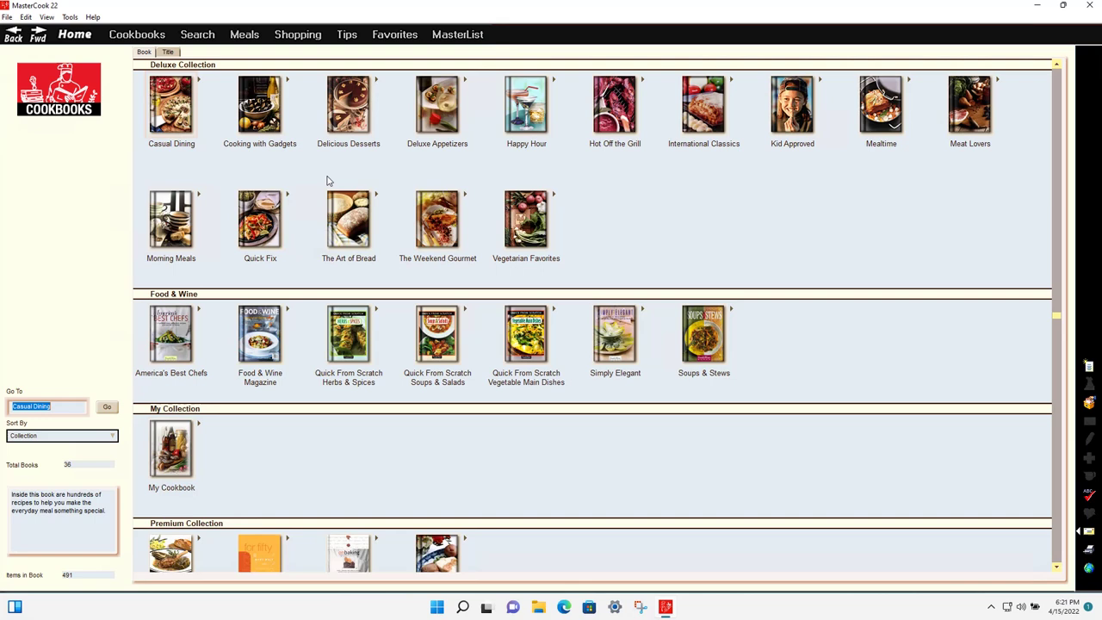
click(264, 215)
click(204, 240)
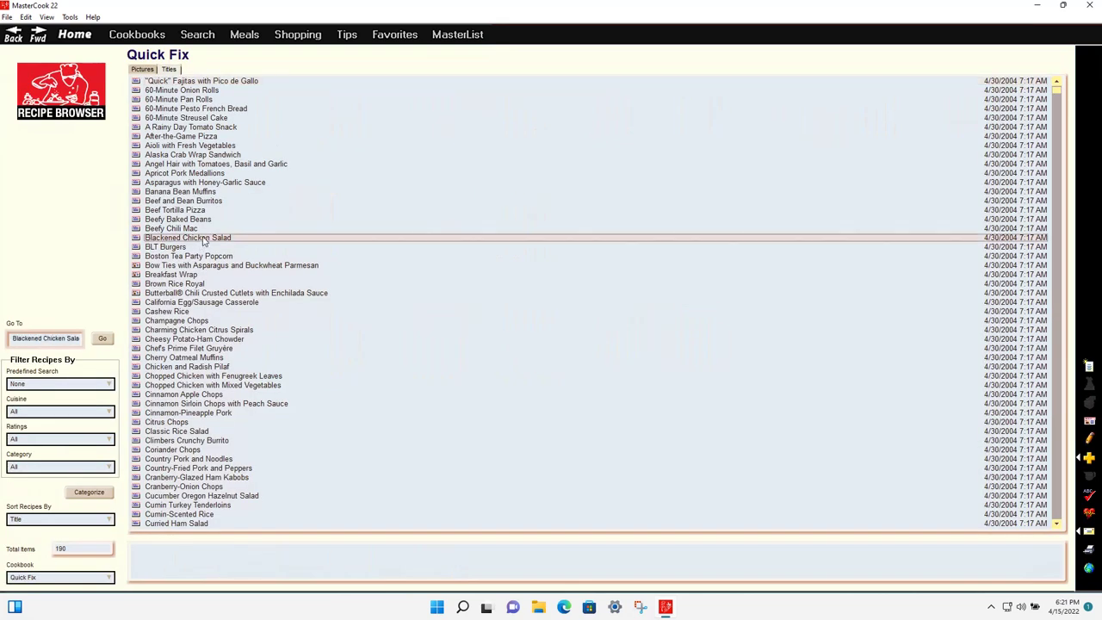
double_click(211, 244)
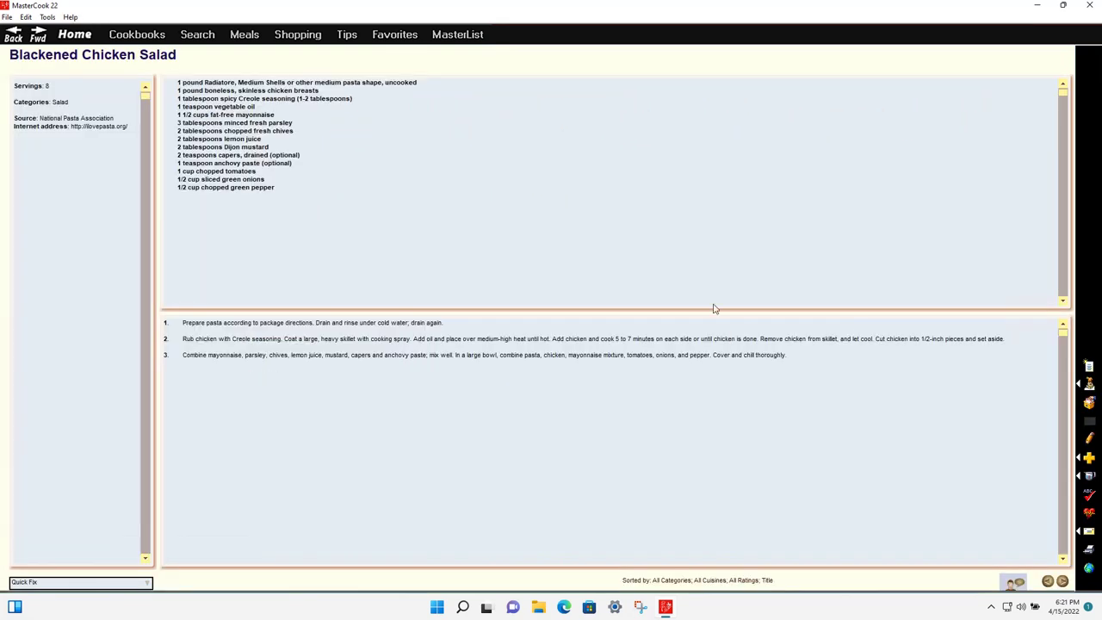
click(1089, 459)
click(555, 231)
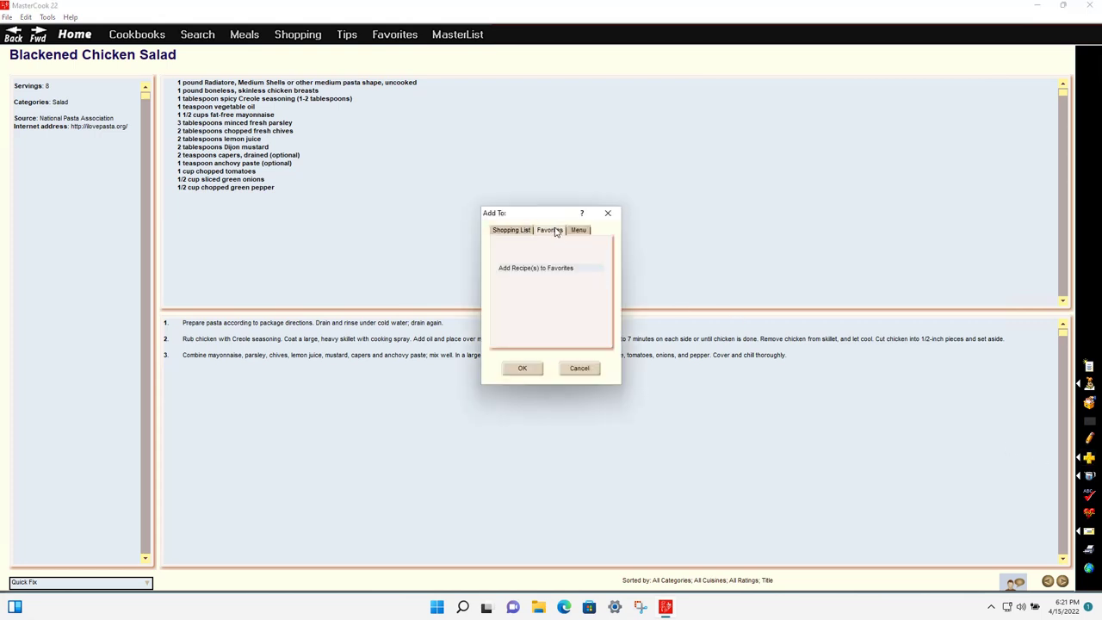
click(517, 370)
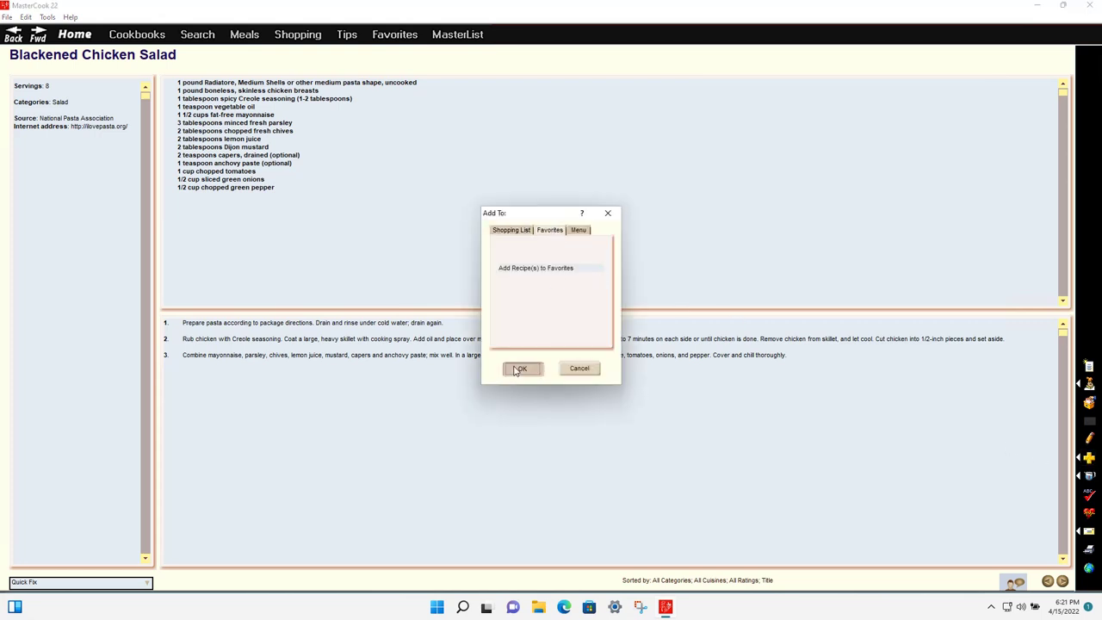
click(555, 310)
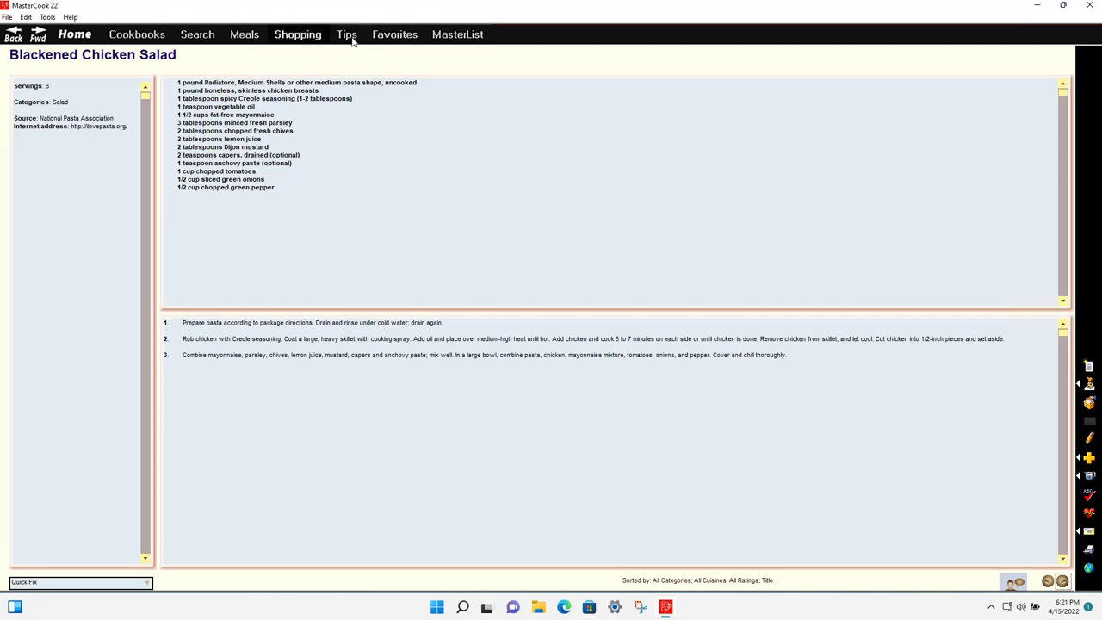
click(408, 34)
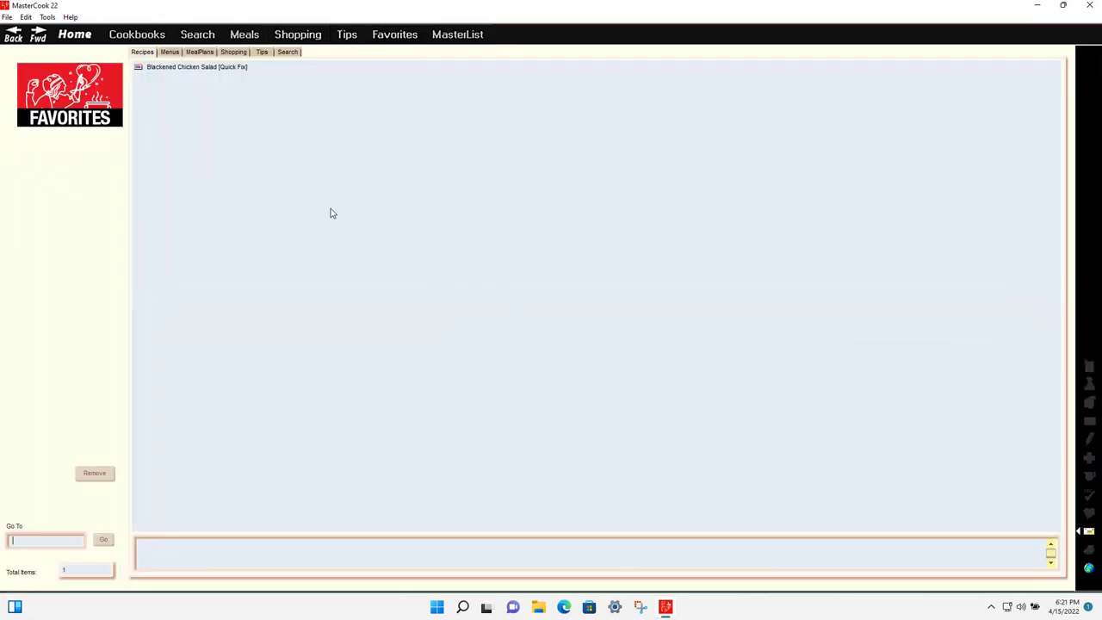
Open the MasterList and look through all recipes of the Cooking with Gadgets cookbook.
click(457, 37)
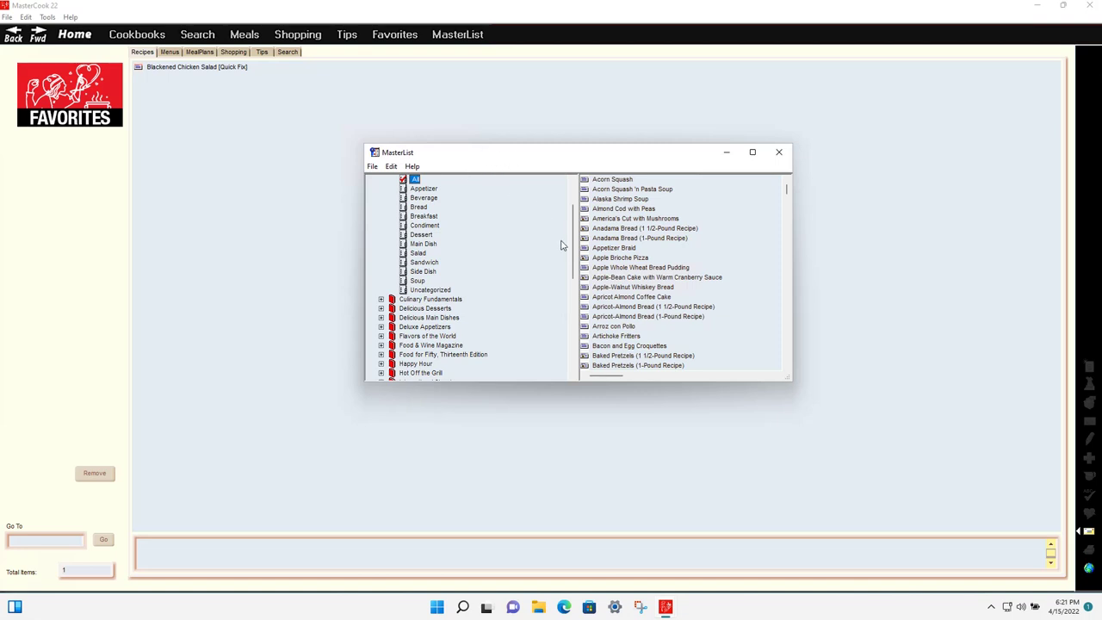
scroll(573, 267, up, 2)
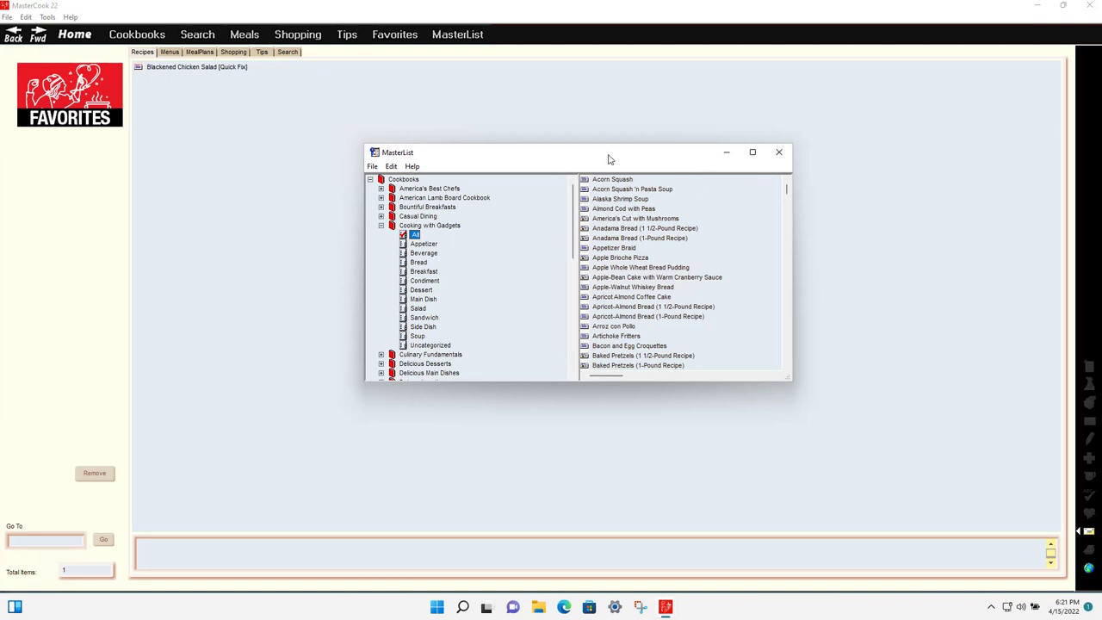
click(622, 220)
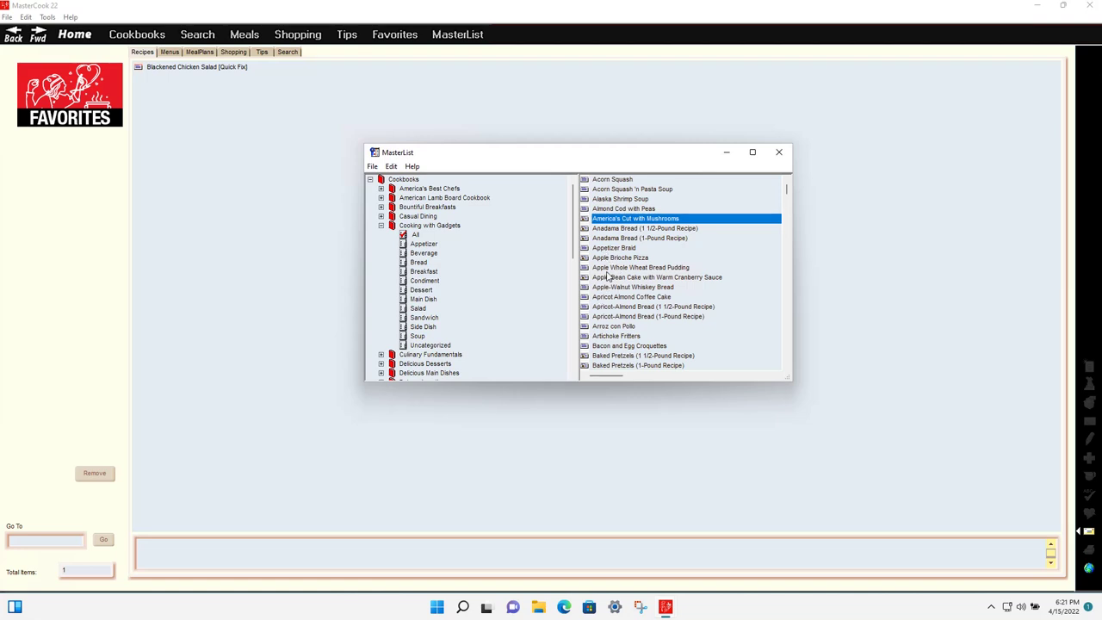
click(616, 287)
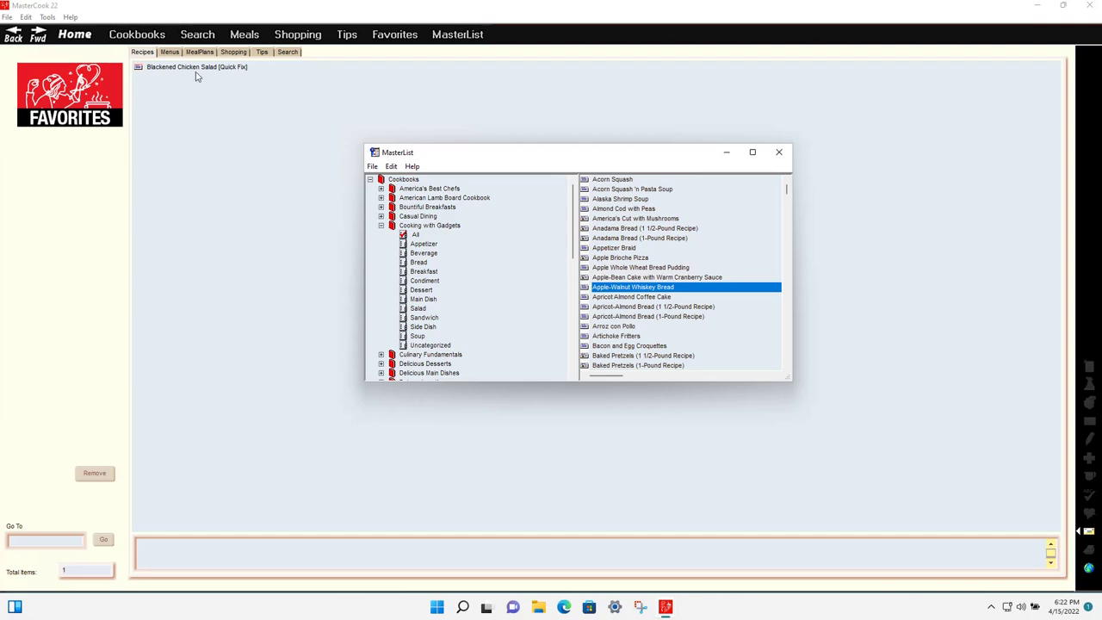
Copy the recipes Appetizer Braid through Apple-Walnut Whiskey Bread from Cooking with Gadgets into the Morning Meals cookbook and close the MasterList.
click(135, 38)
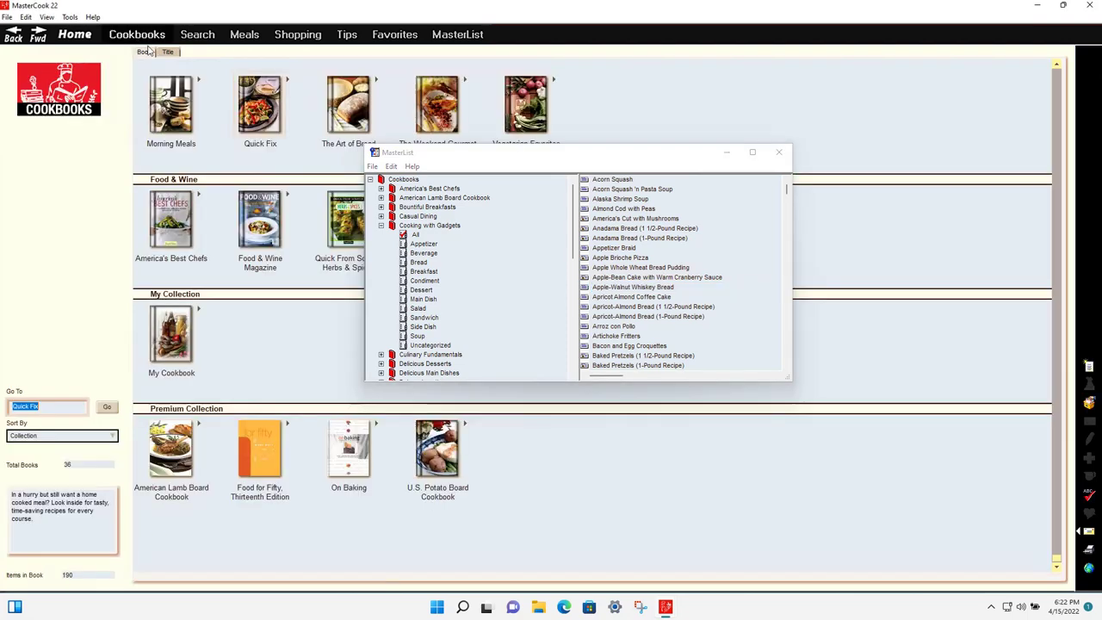
click(183, 120)
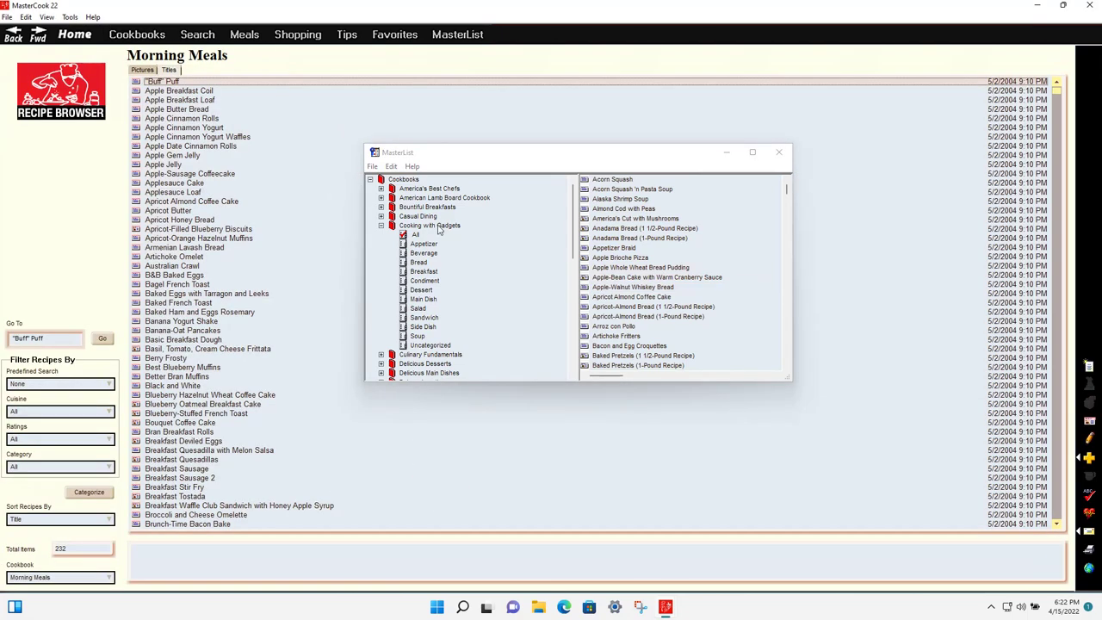
click(637, 249)
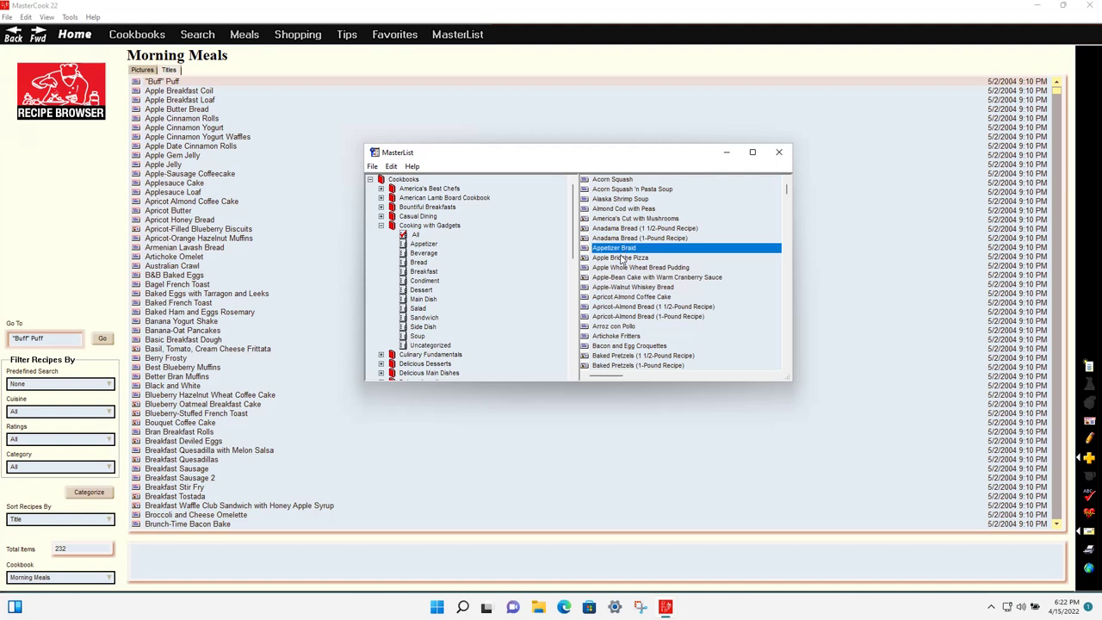
shift+click(632, 288)
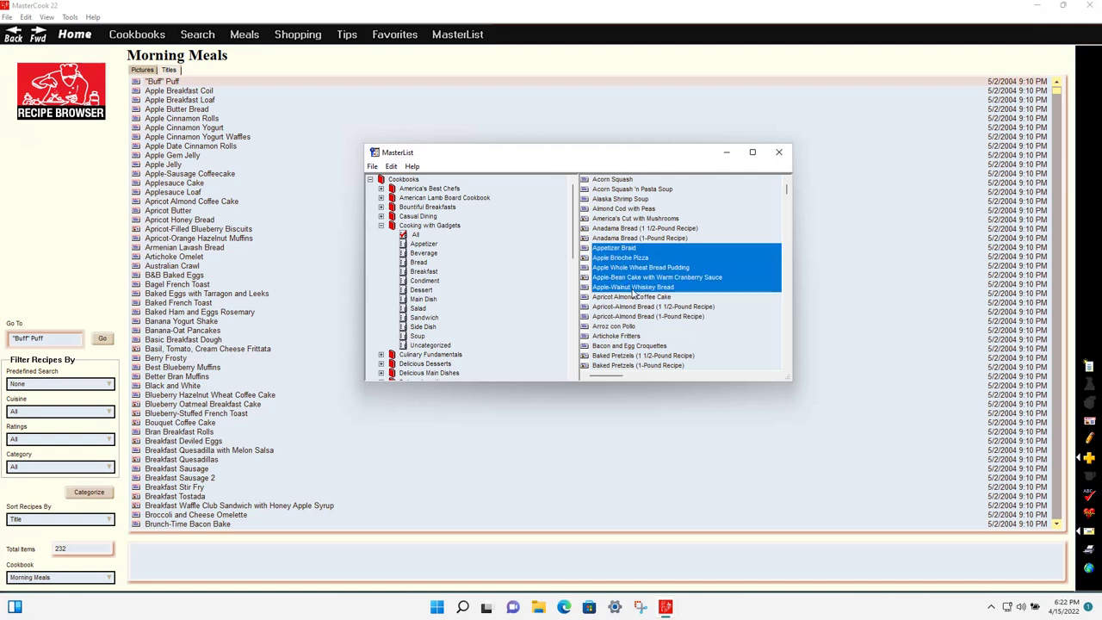
click(800, 309)
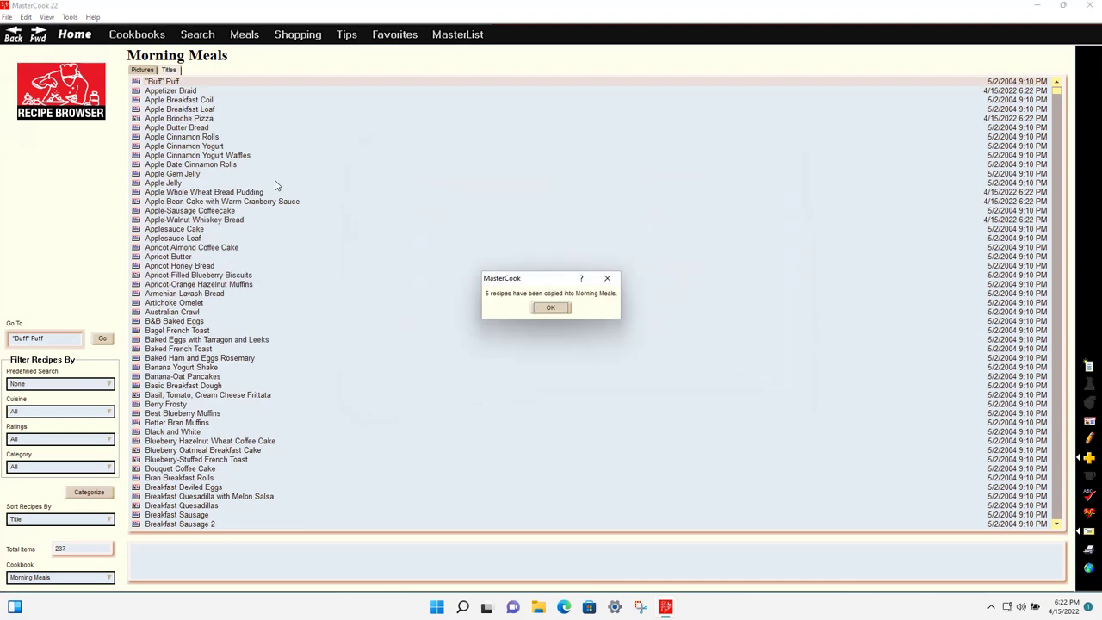
click(551, 308)
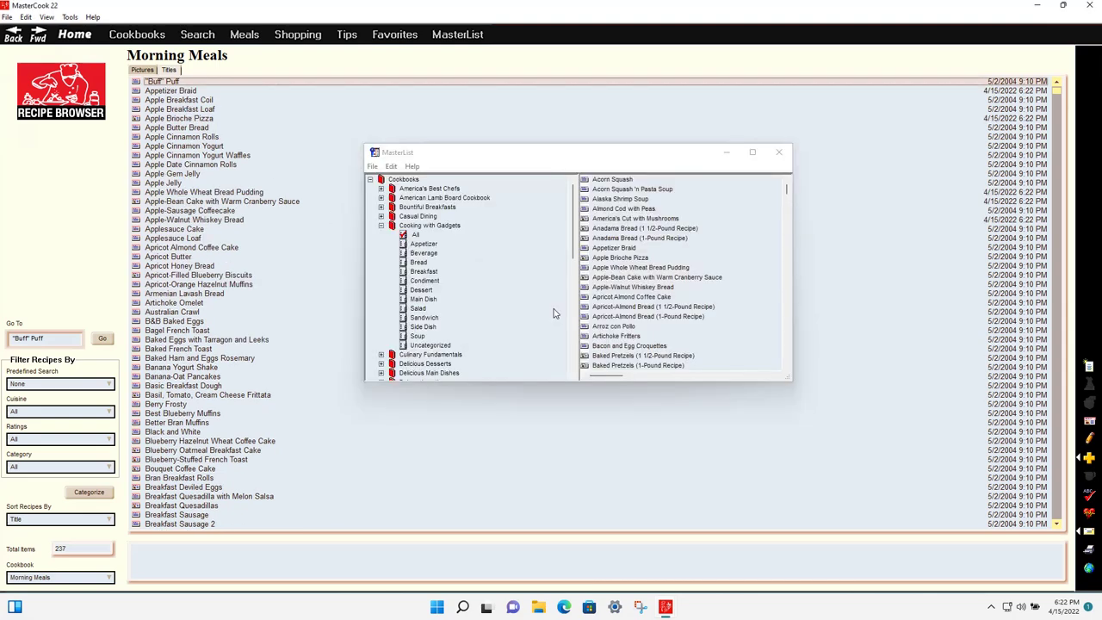
click(778, 153)
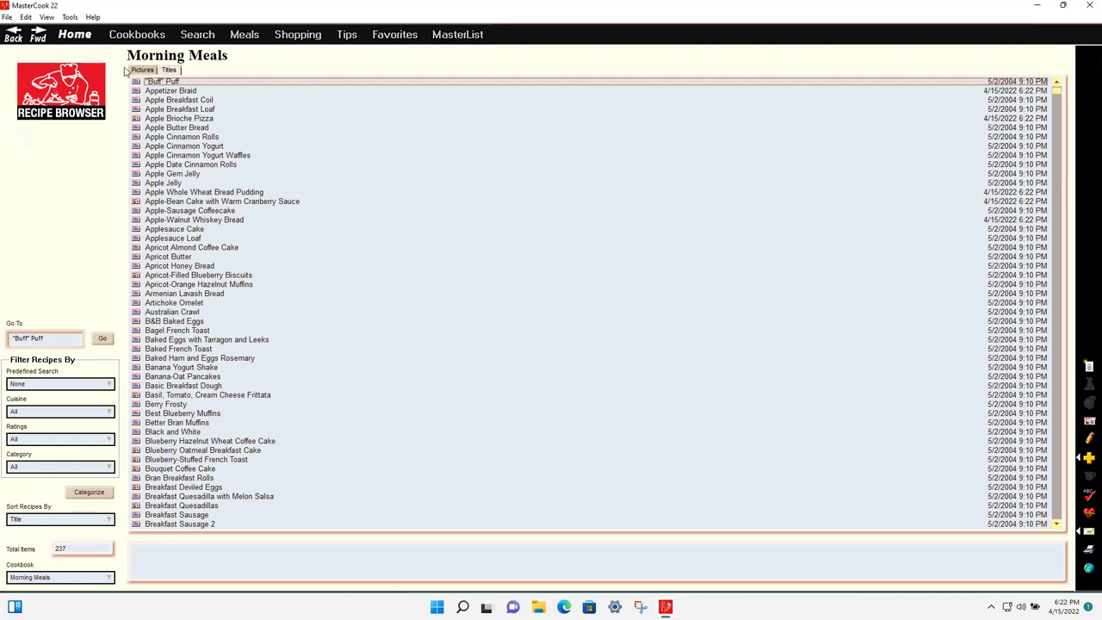
Open the help contents in an enlarged window, view its search page and expand the Getting Started topics.
click(93, 17)
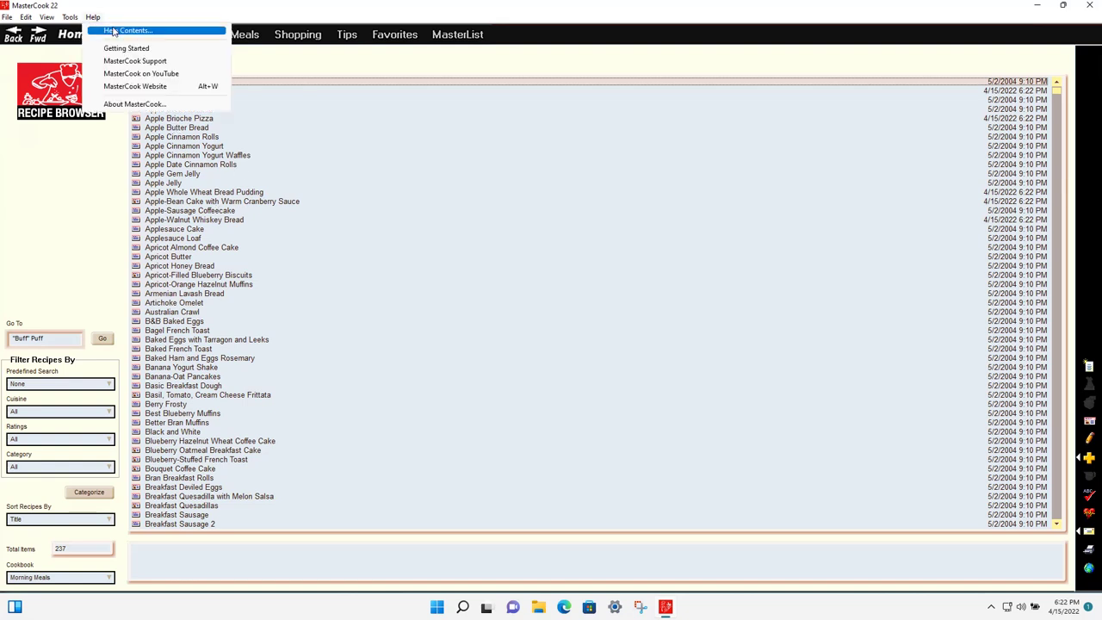
click(113, 31)
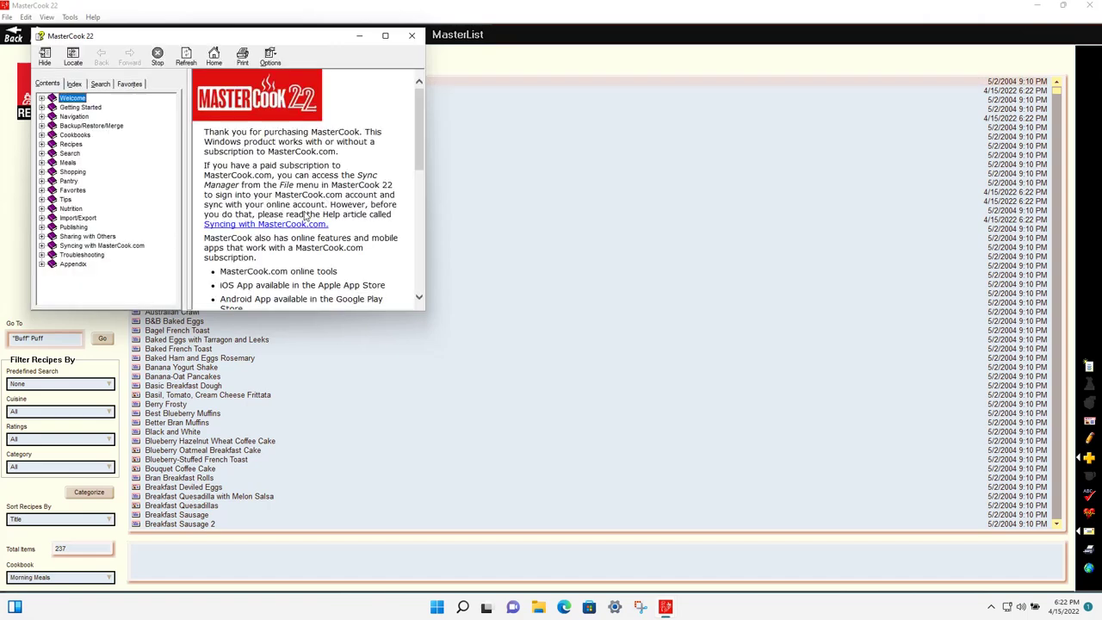
drag(425, 316, 664, 377)
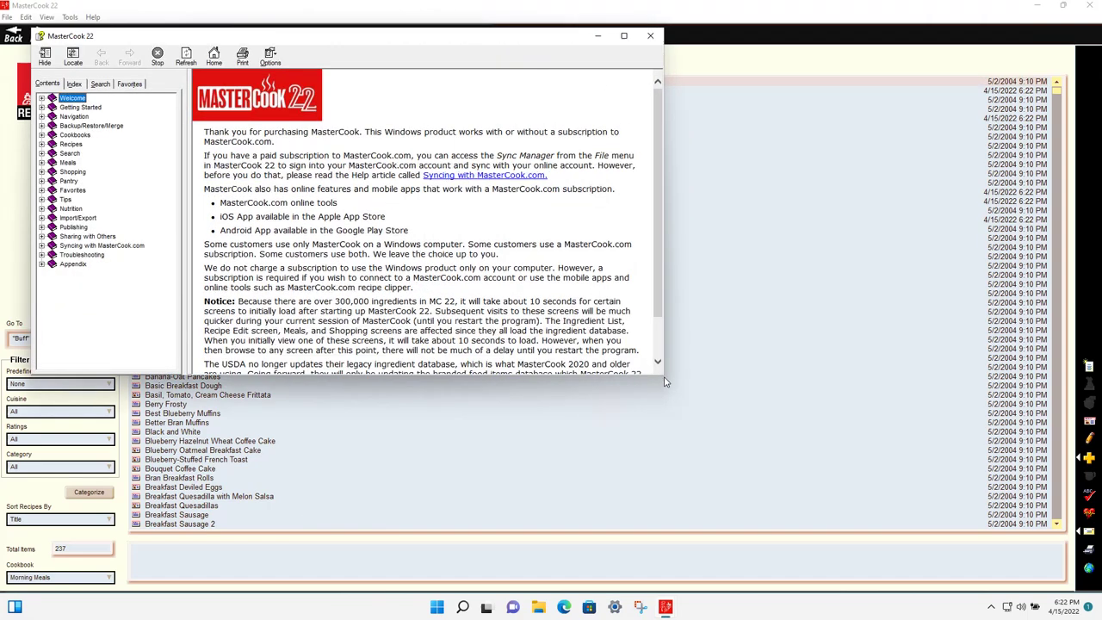
click(100, 83)
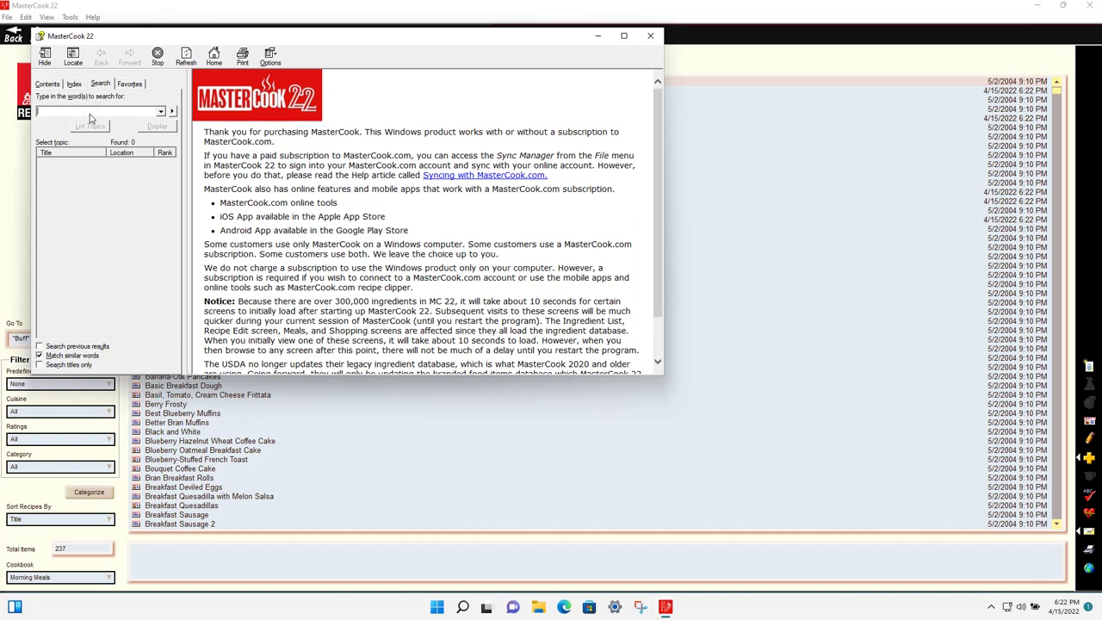
click(52, 85)
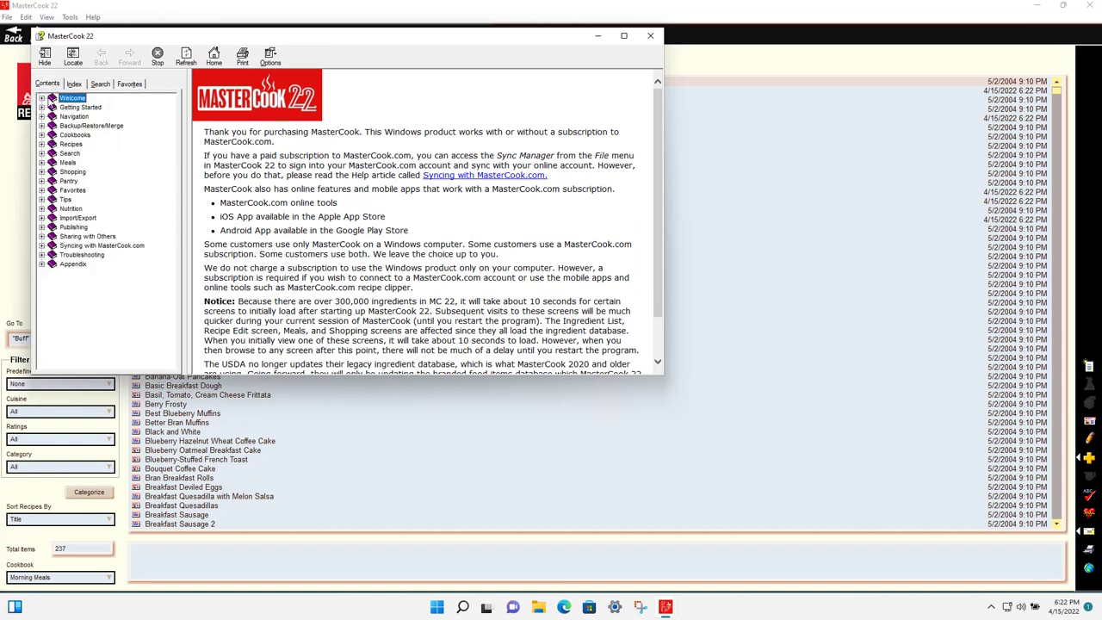
click(41, 107)
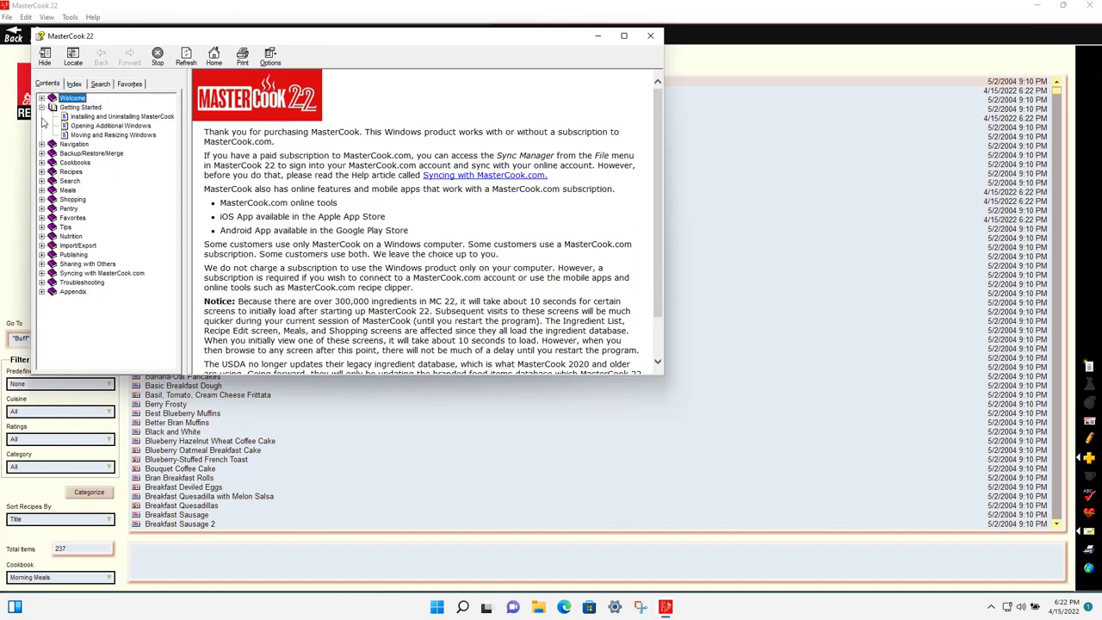
Expand the Cookbooks help topics and their Collections subtopics, and close the help window.
click(42, 162)
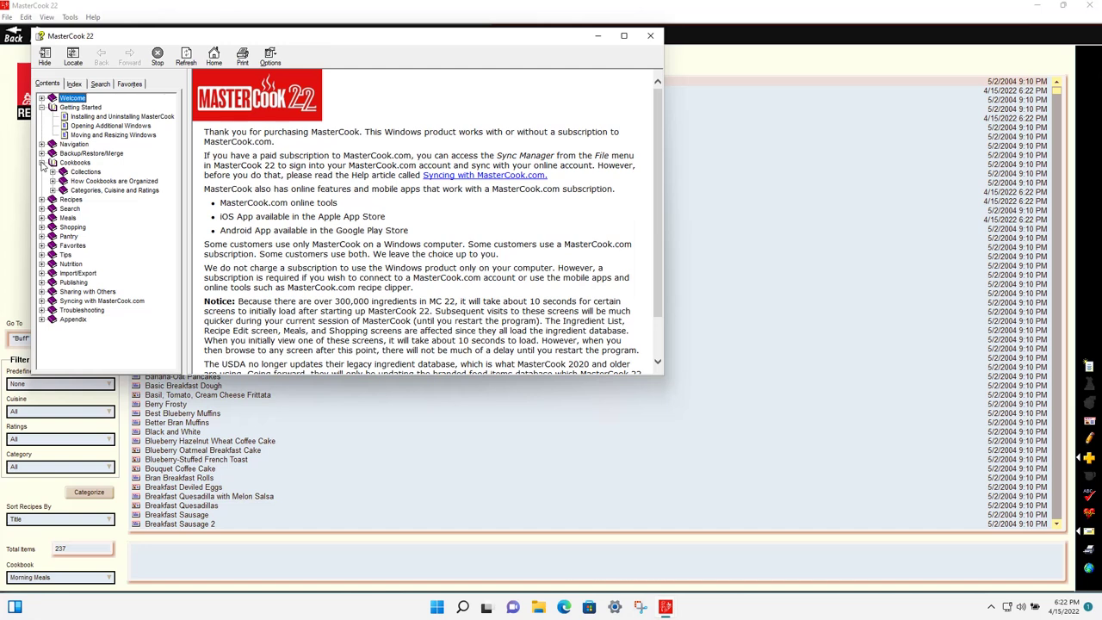
click(52, 173)
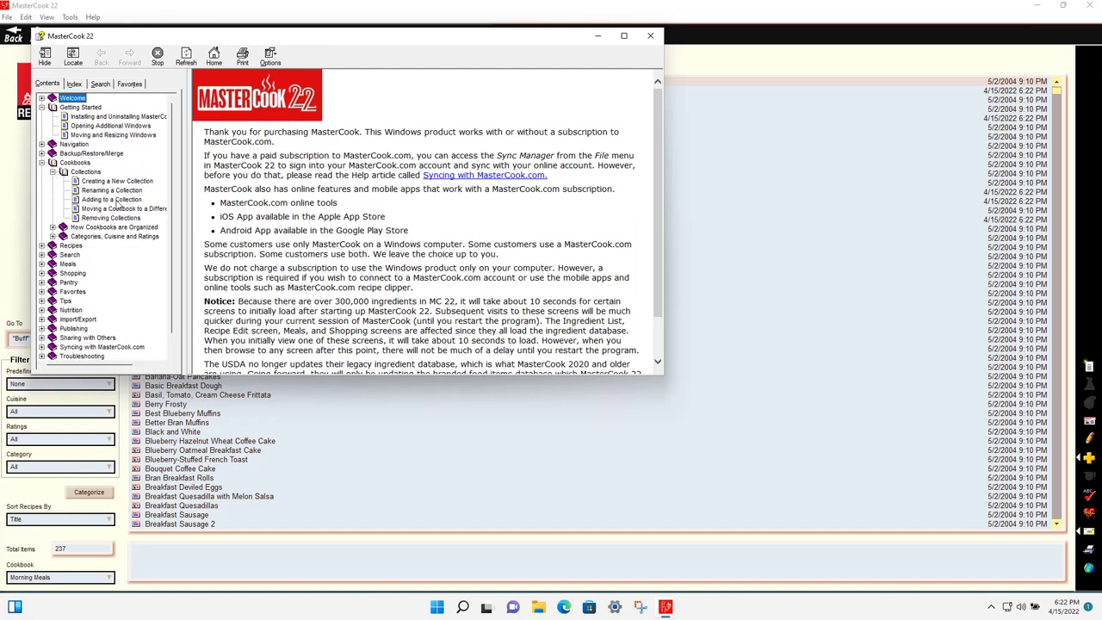
click(650, 36)
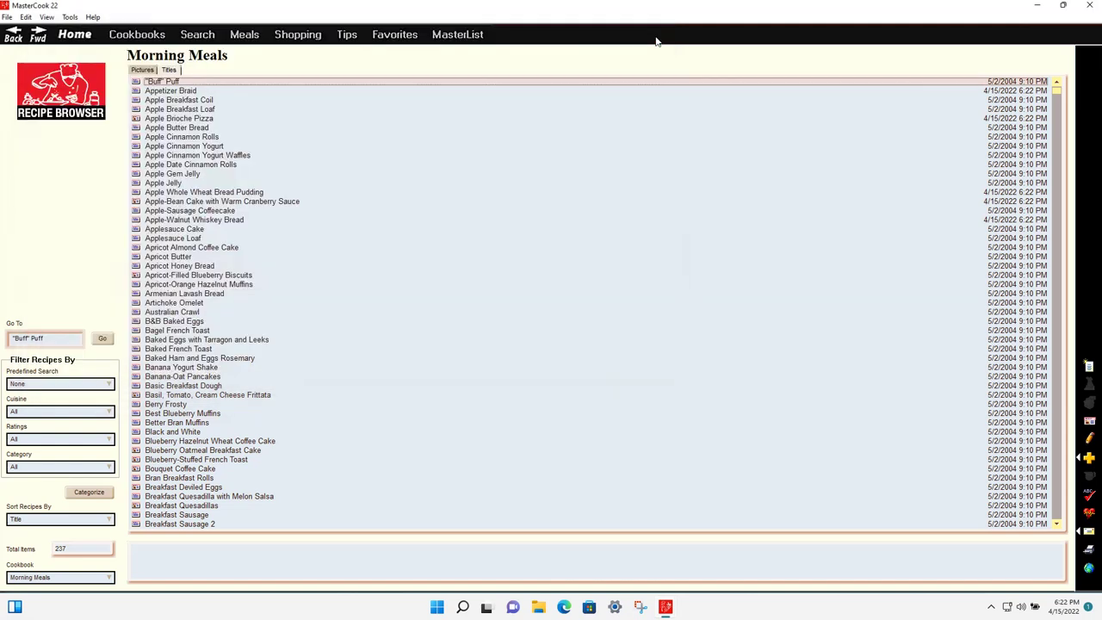
Open the Ingredient List and view the prompt for creating a new ingredient, cancelling it without entering a name.
click(69, 17)
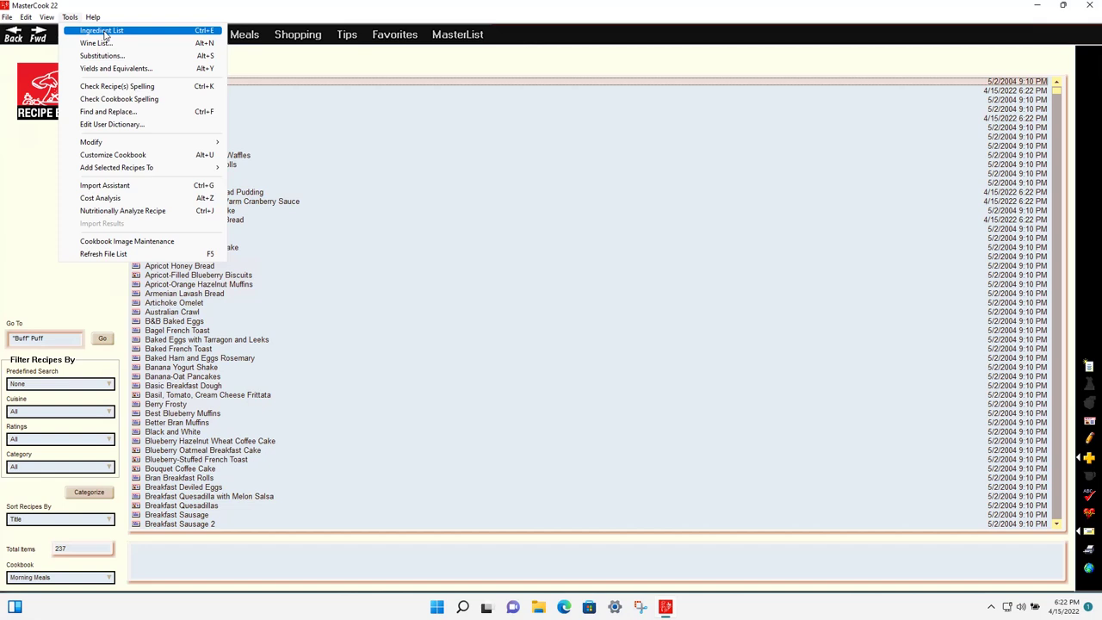
click(101, 31)
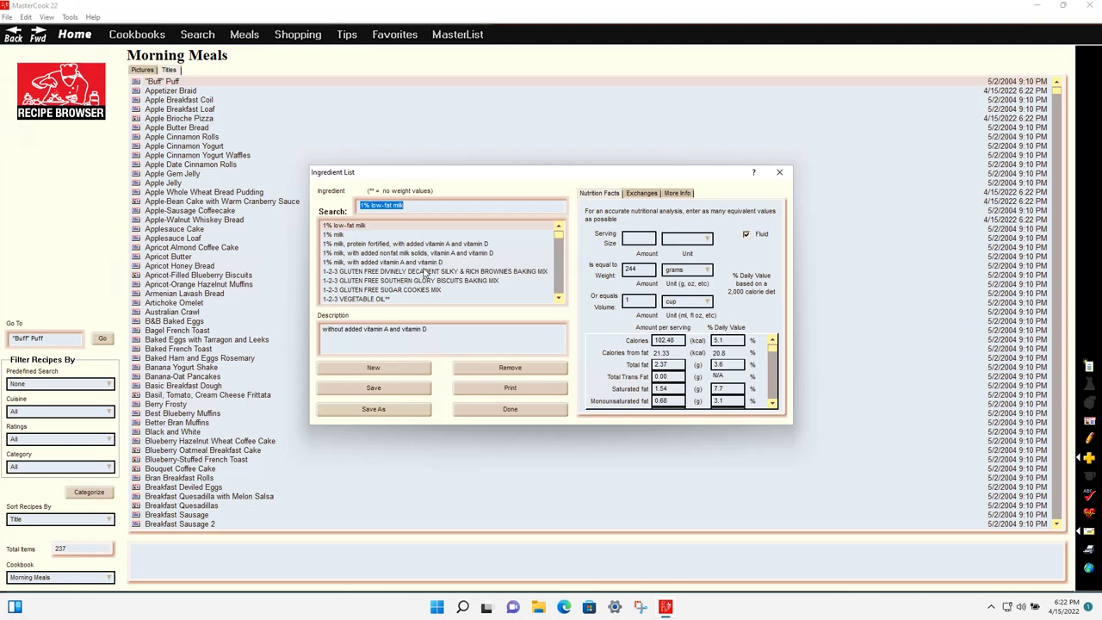
click(389, 369)
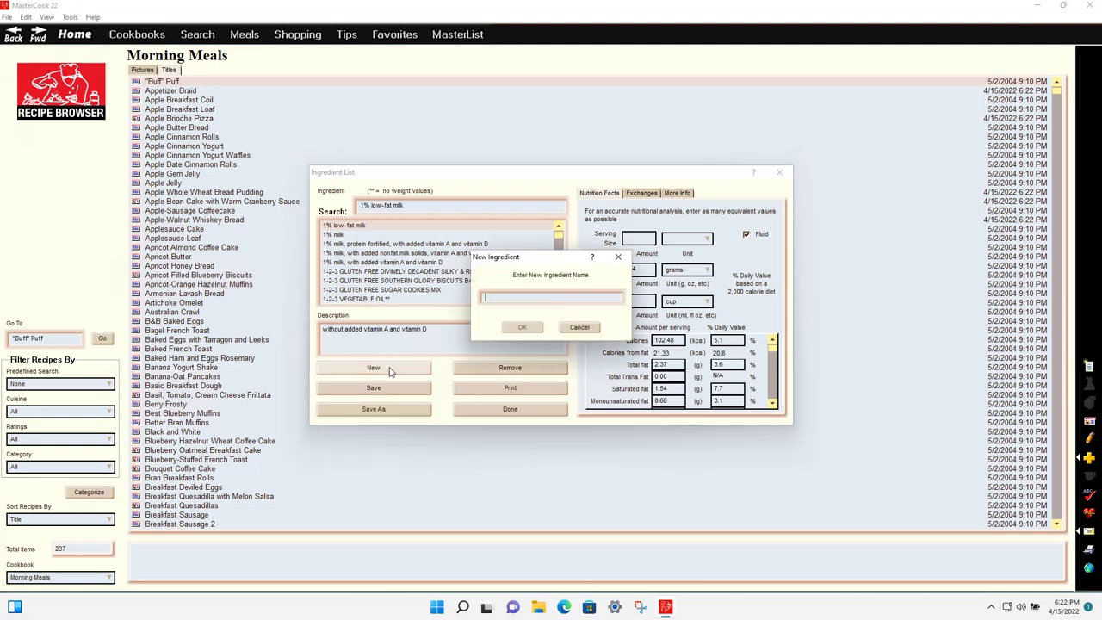
click(587, 331)
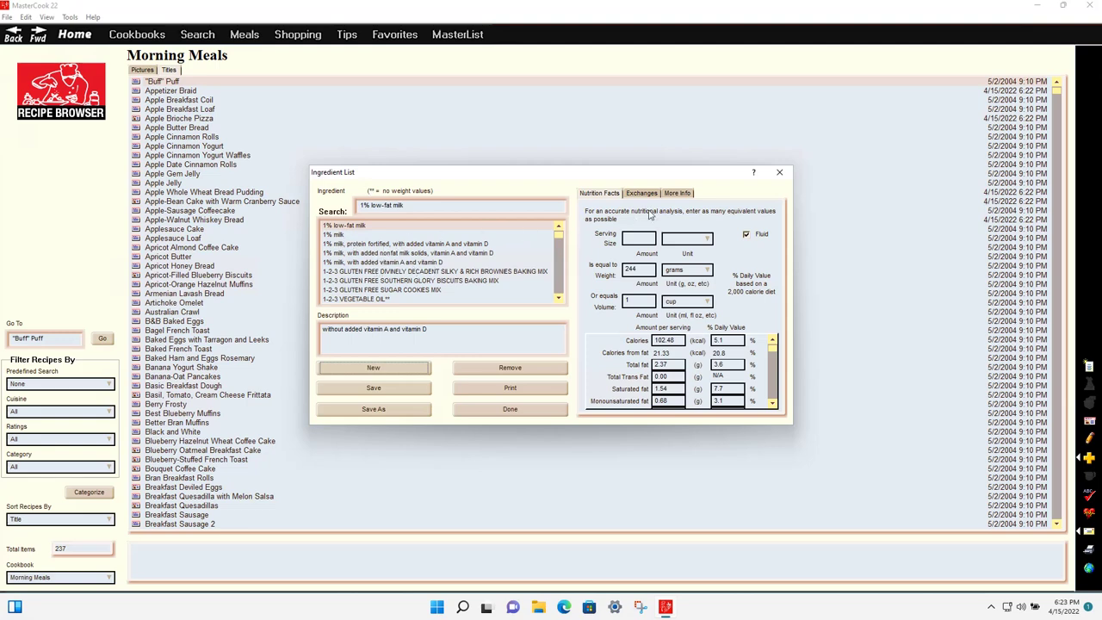
Examine the additional information for 1% milk and the 1-2-3 Gluten Free brownies baking mix, and return to the home screen.
click(338, 236)
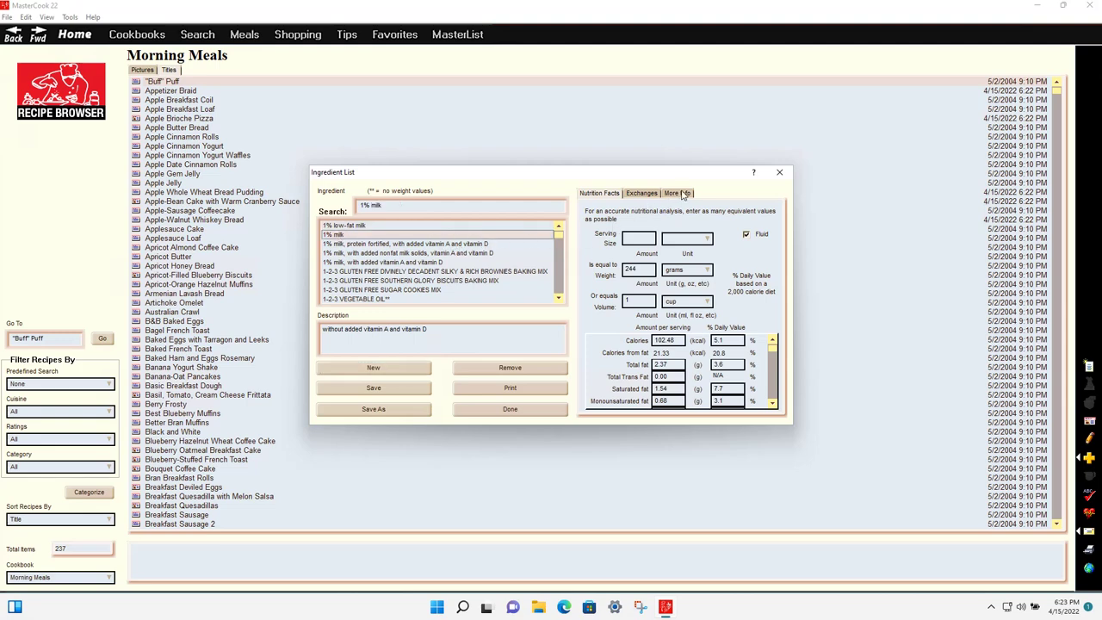
click(683, 195)
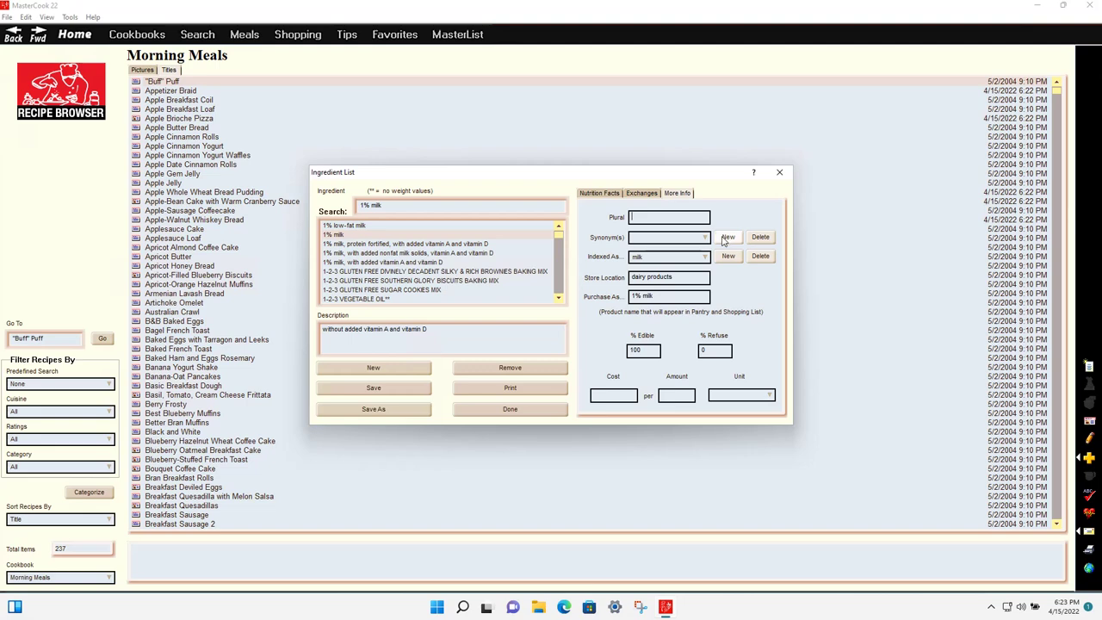
click(414, 272)
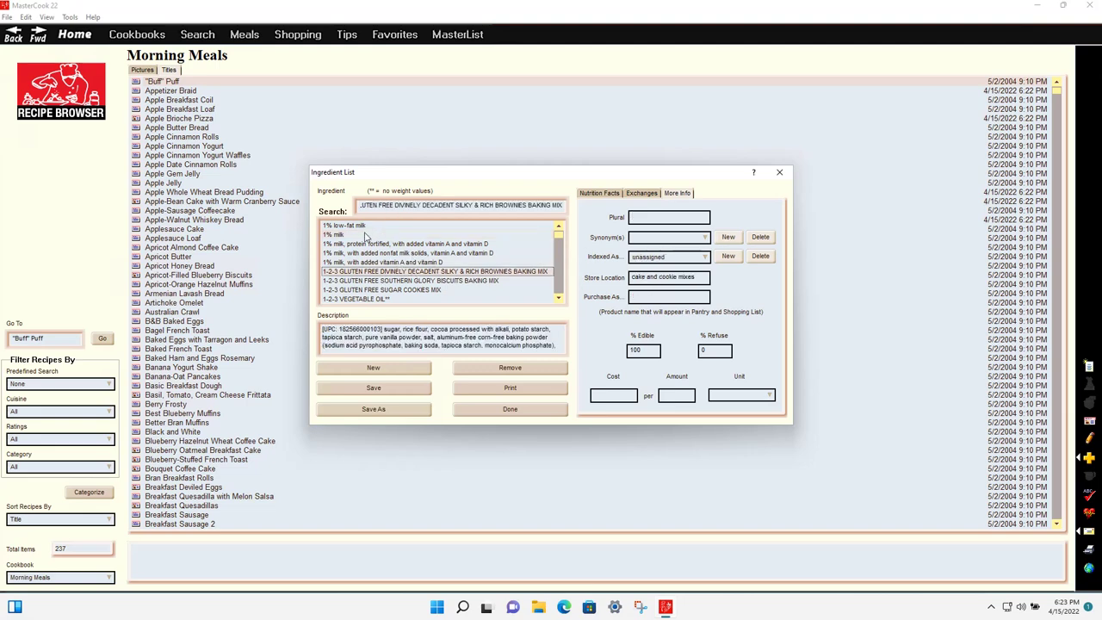
click(343, 235)
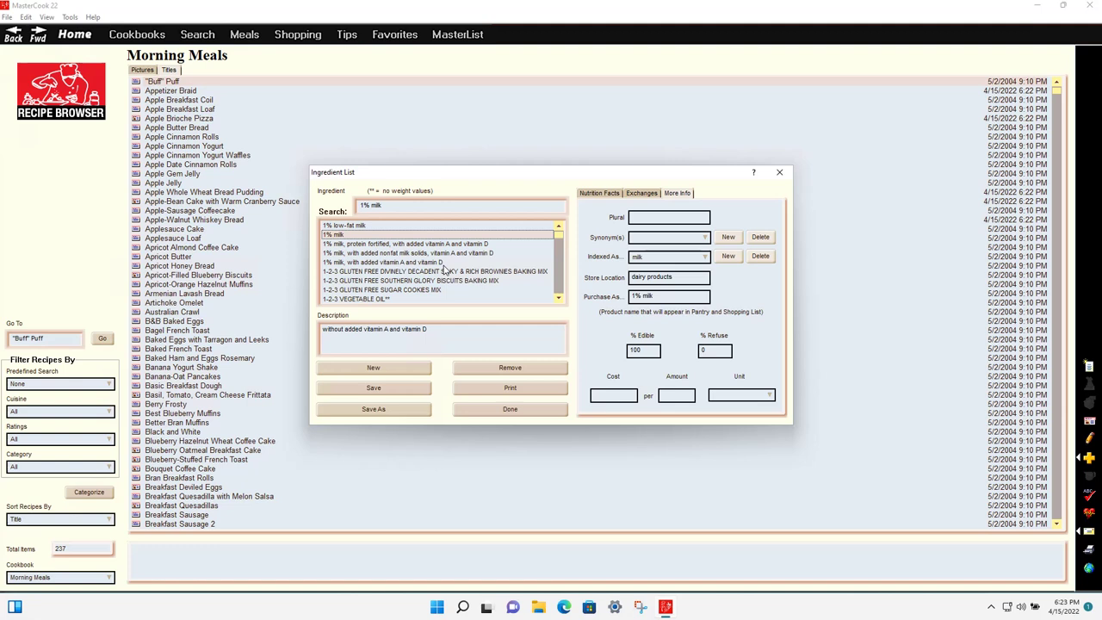
click(483, 411)
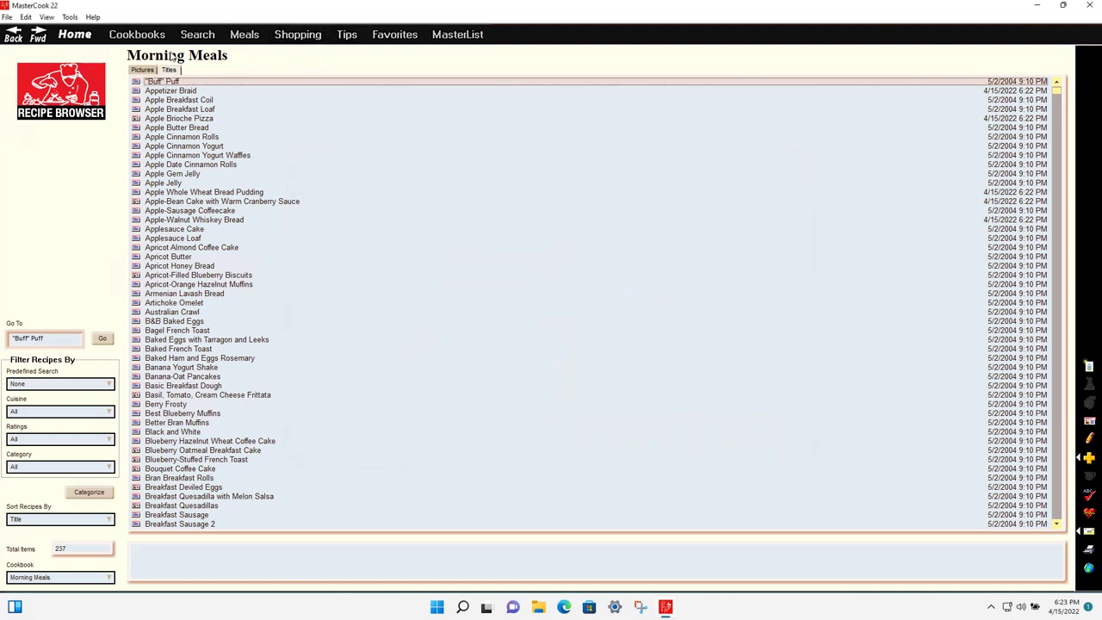
click(83, 37)
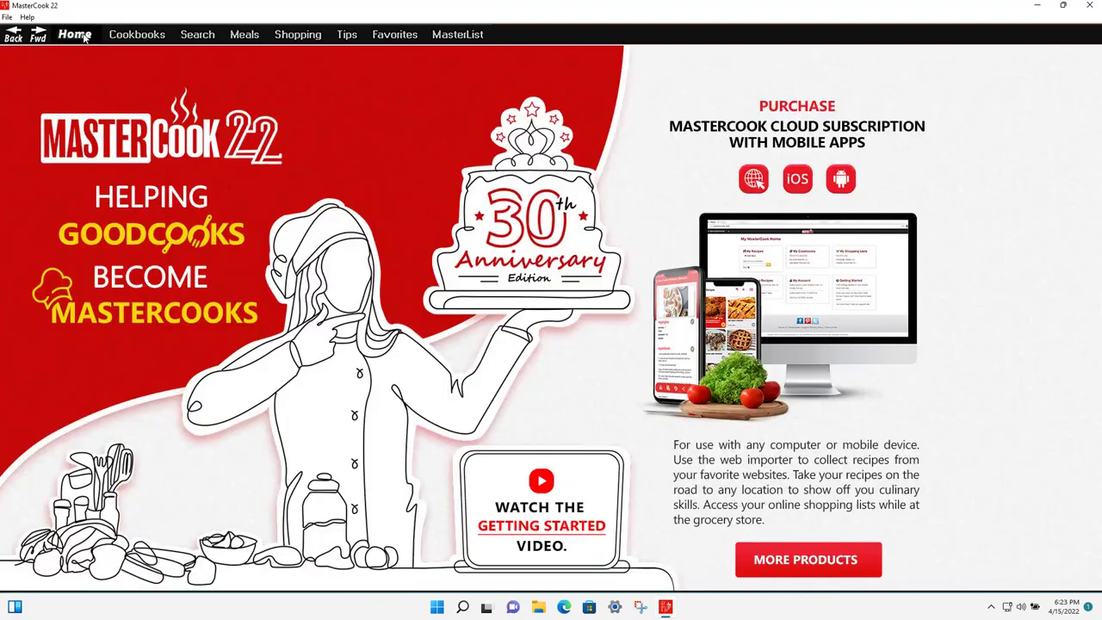